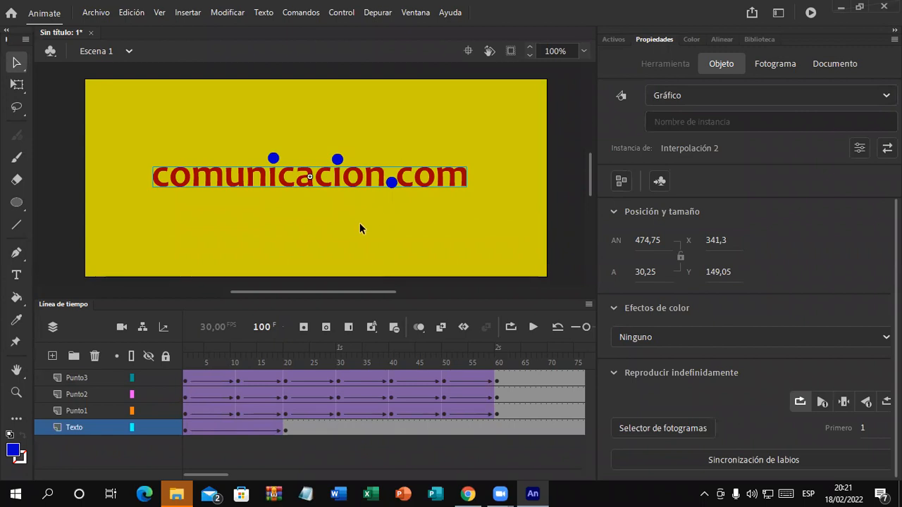
# Step: Preview the comunicacion.com animation several times from the start
pyautogui.click(562, 231)
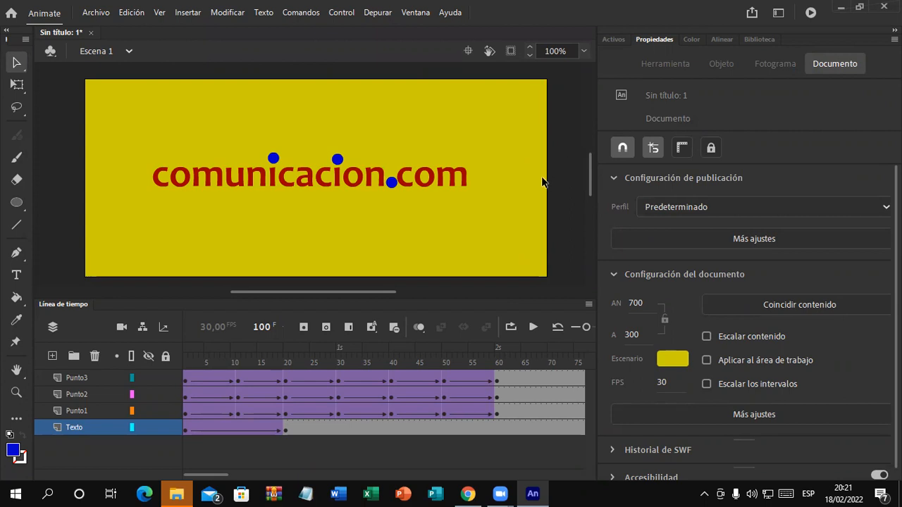
pyautogui.press('Return')
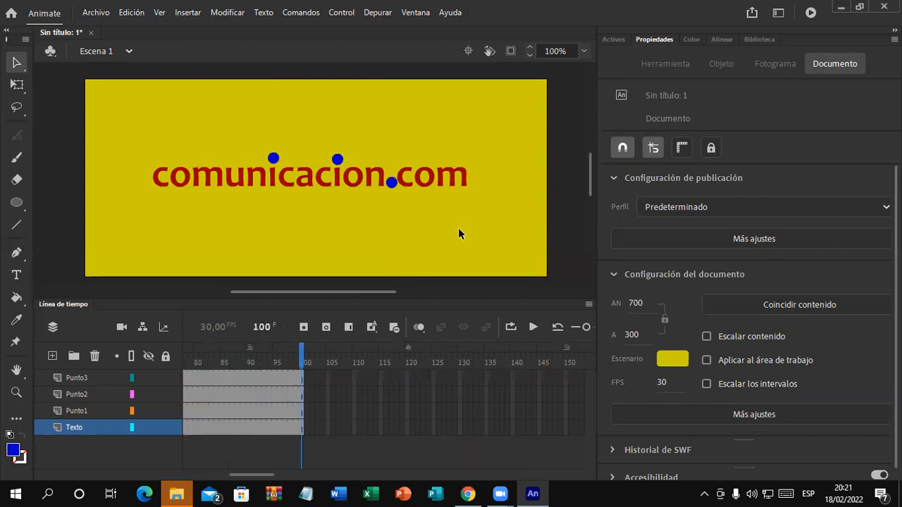
pyautogui.press('Return')
pyautogui.press('Return')
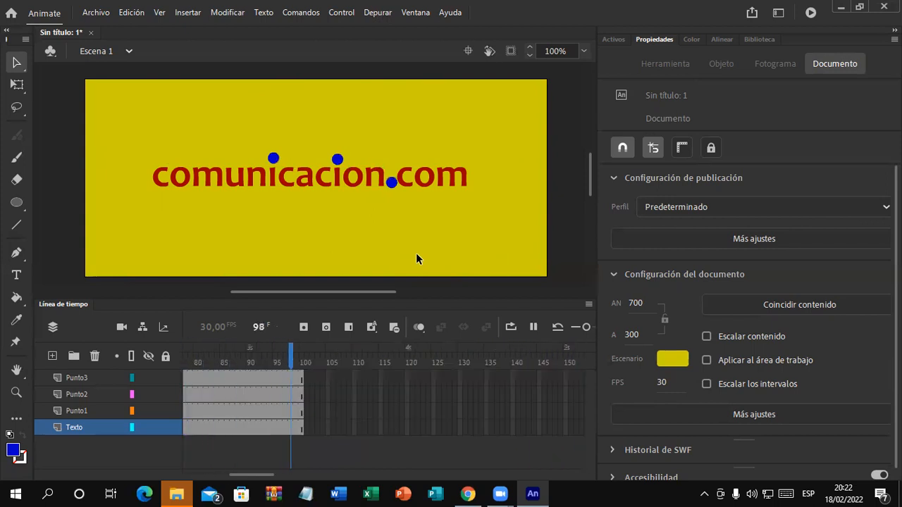
pyautogui.press('Return')
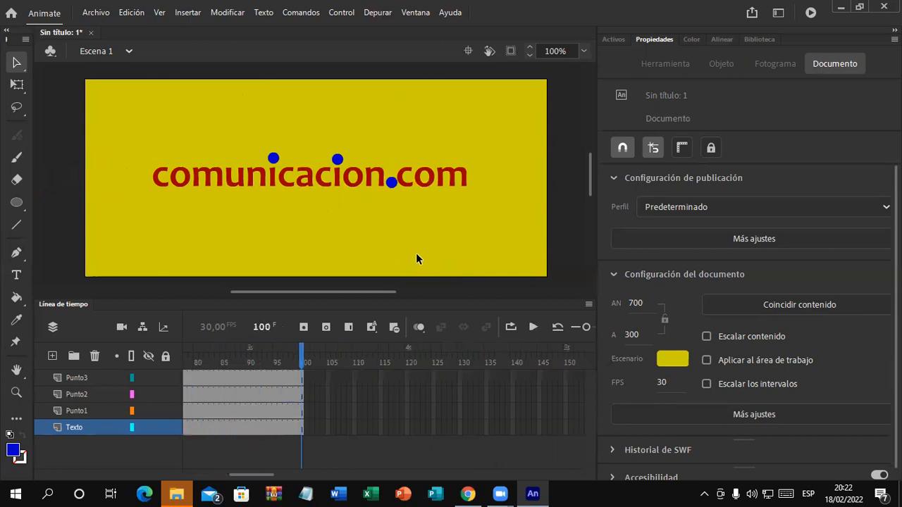
pyautogui.press('Return')
pyautogui.press('Return')
pyautogui.press('Return')
pyautogui.moveTo(261, 475); pyautogui.dragTo(191, 477)
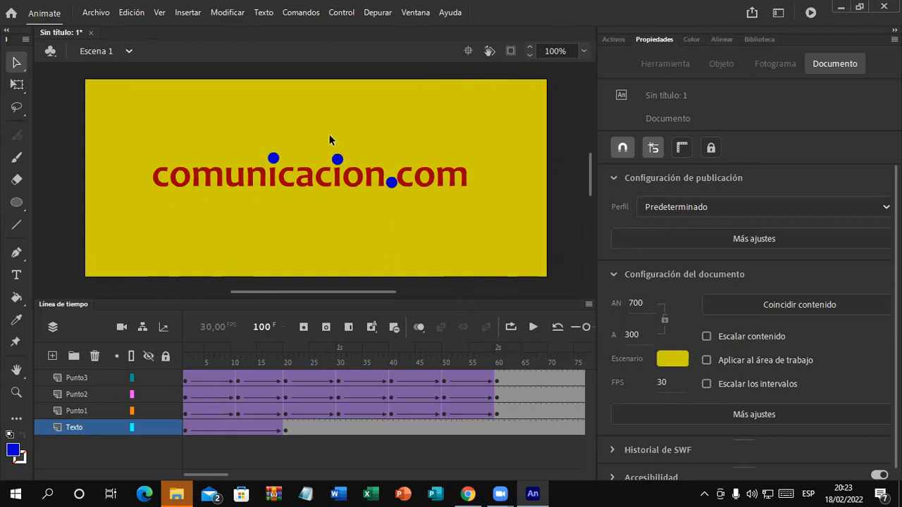
# Step: Save the animation as Ejemplo9.fla and close the document
pyautogui.click(104, 14)
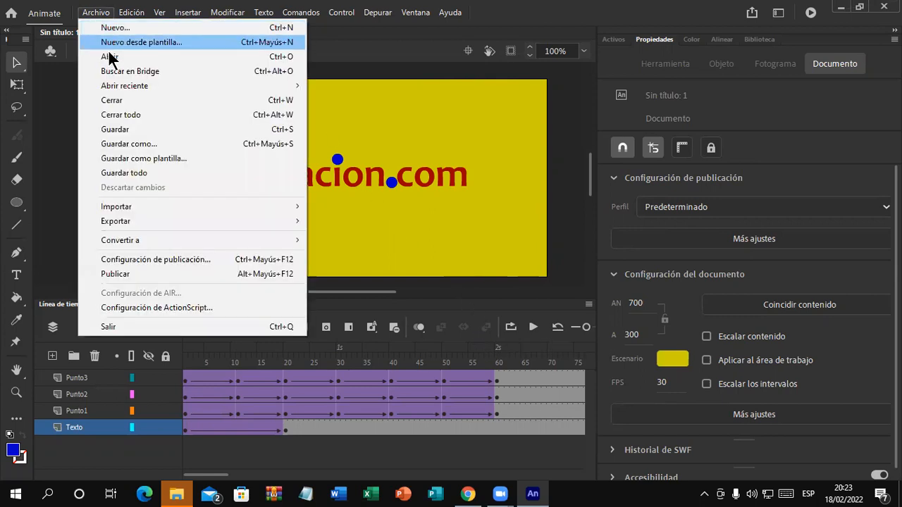
pyautogui.click(136, 130)
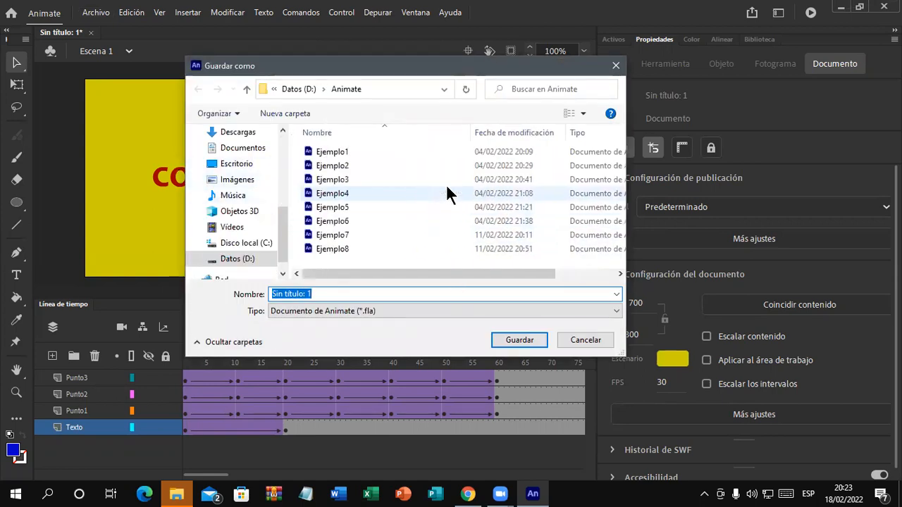
pyautogui.write('E')
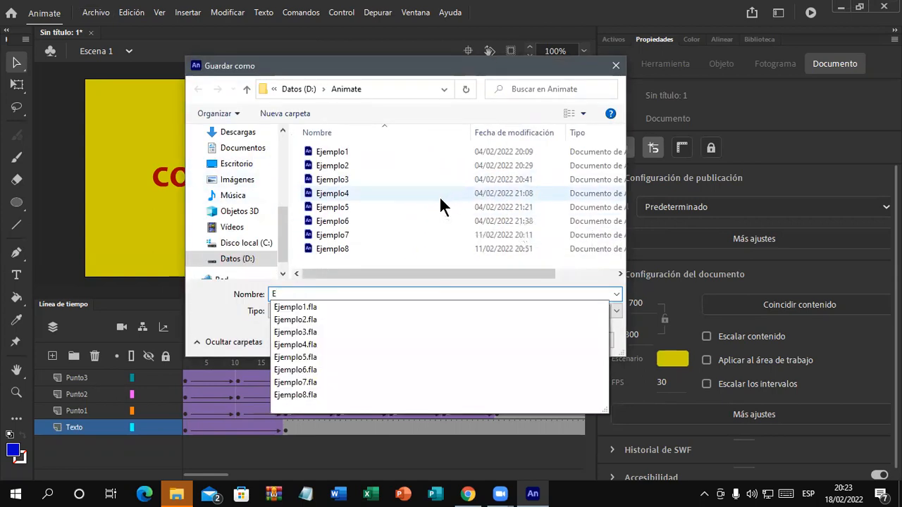
pyautogui.write('jemplo9')
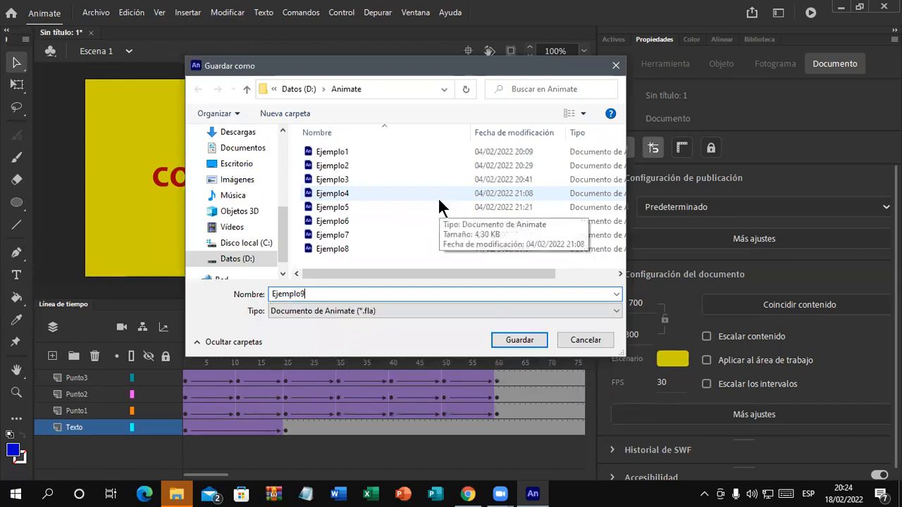
pyautogui.click(528, 338)
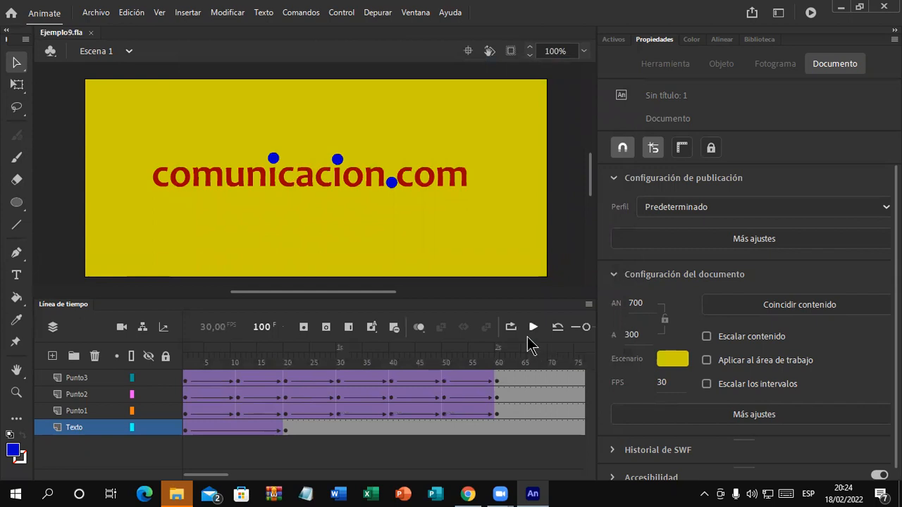
pyautogui.click(92, 33)
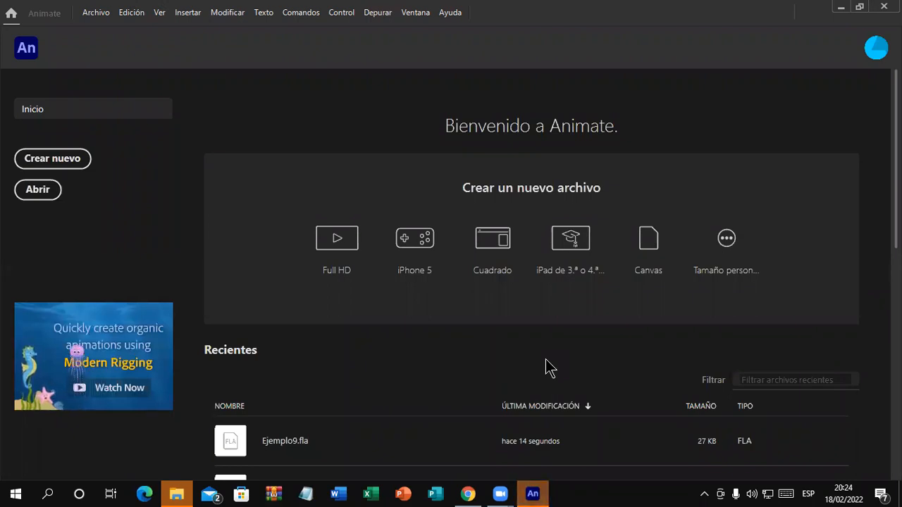
# Step: Restore the window and start a new document with width 600 and height 200 pixels
pyautogui.doubleClick(37, 18)
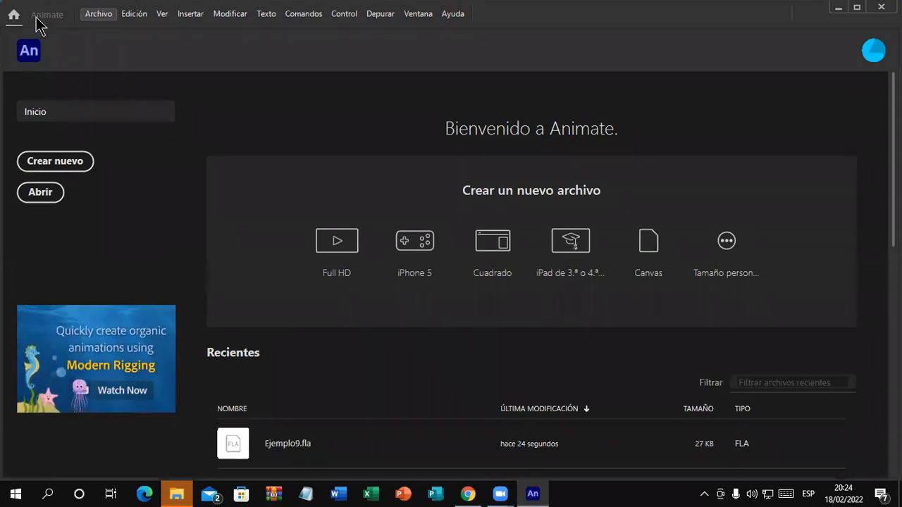
pyautogui.click(99, 15)
pyautogui.click(128, 30)
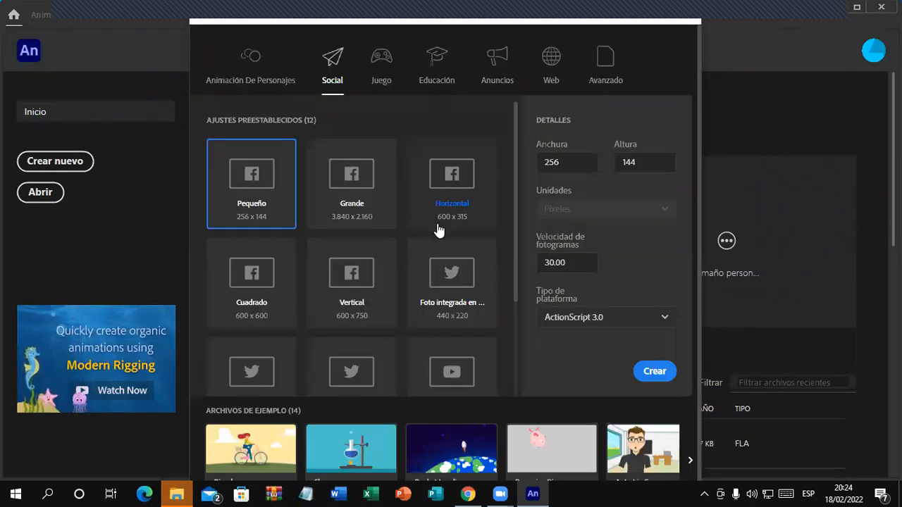
pyautogui.click(571, 162)
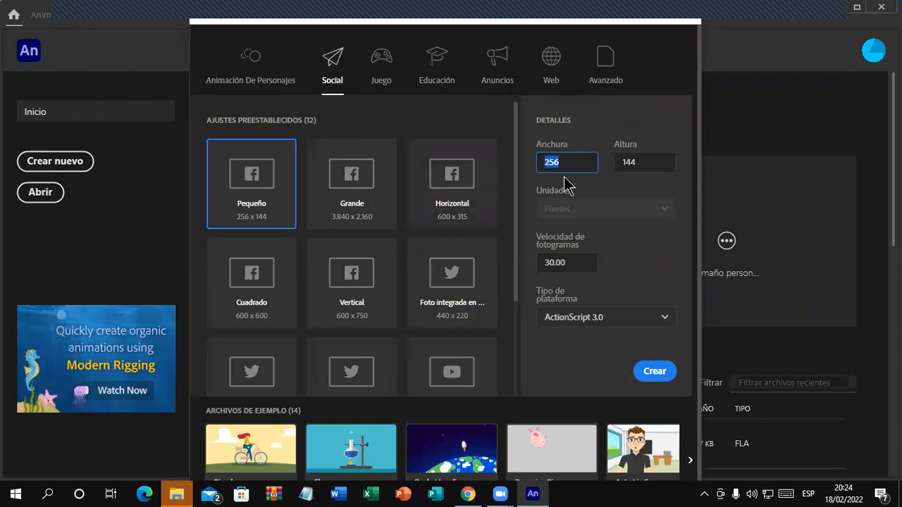
pyautogui.write('600')
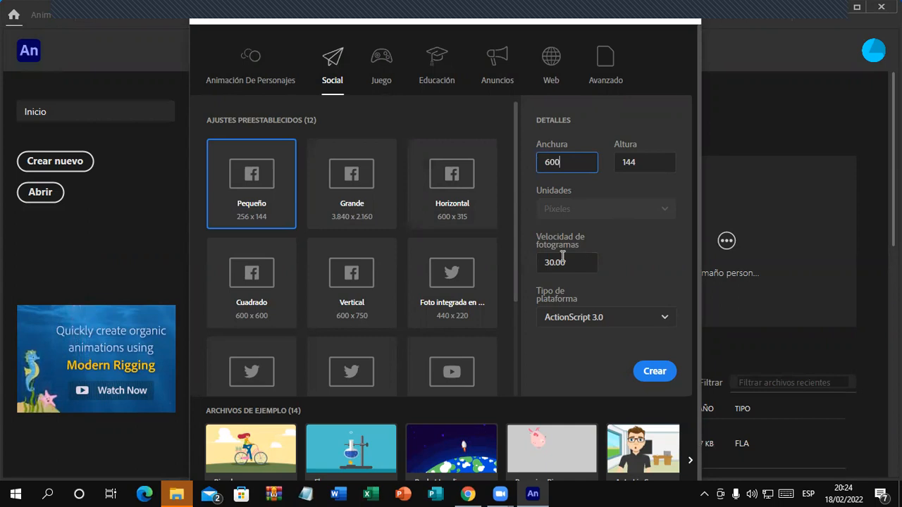
pyautogui.click(628, 161)
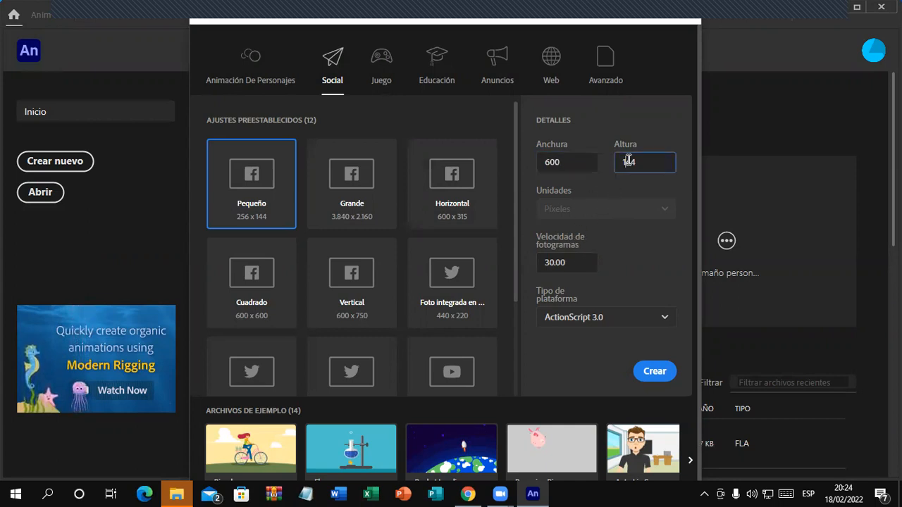
pyautogui.doubleClick(631, 161)
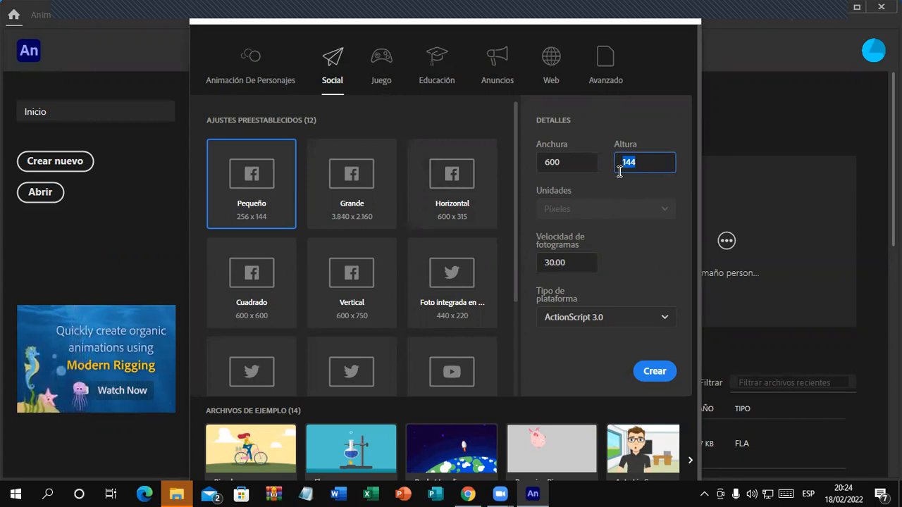
pyautogui.write('200')
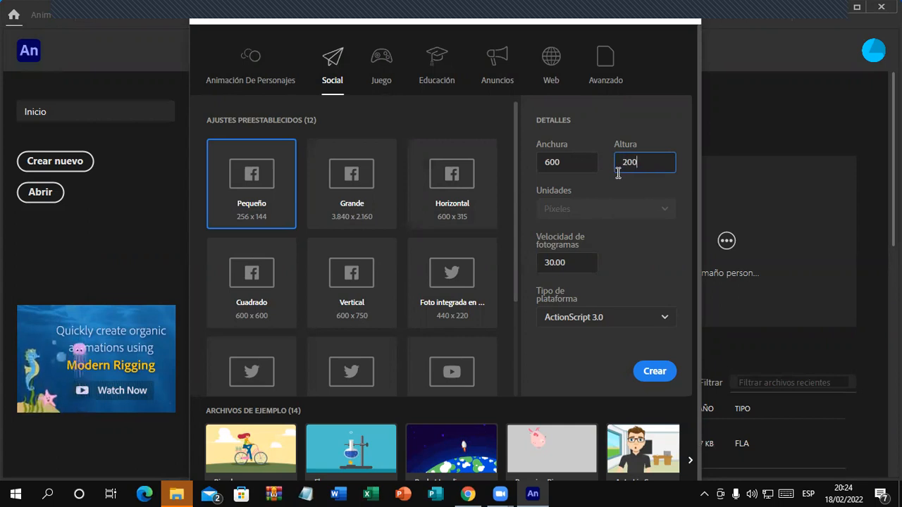
pyautogui.click(672, 373)
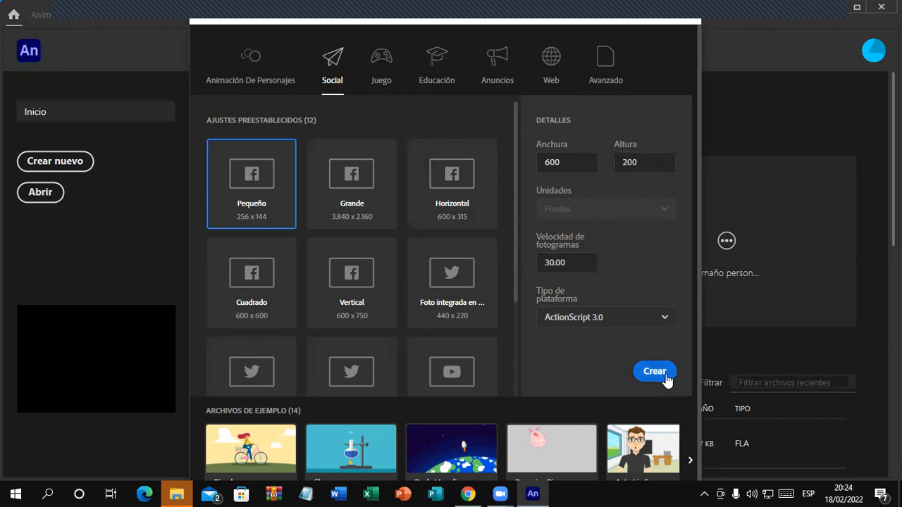
# Step: Create the 600 × 200 document and set its stage colour to navy #000033
pyautogui.click(655, 372)
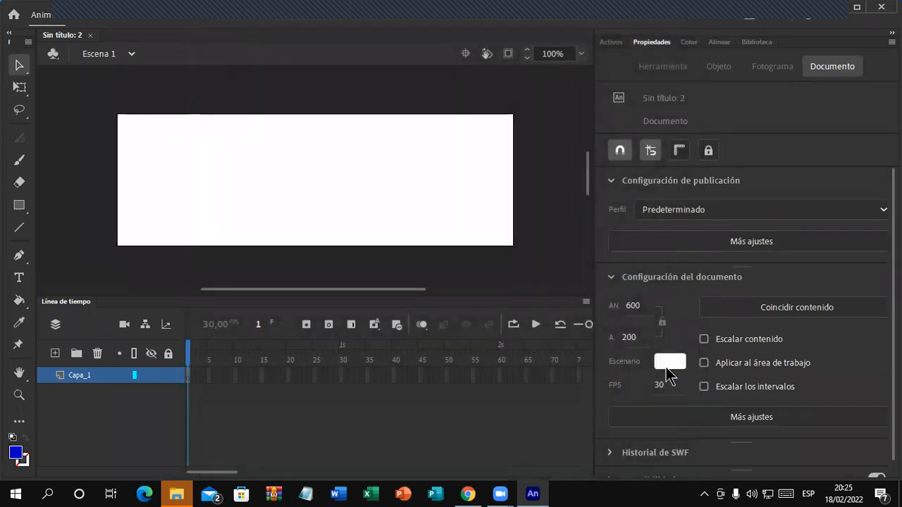
pyautogui.click(666, 362)
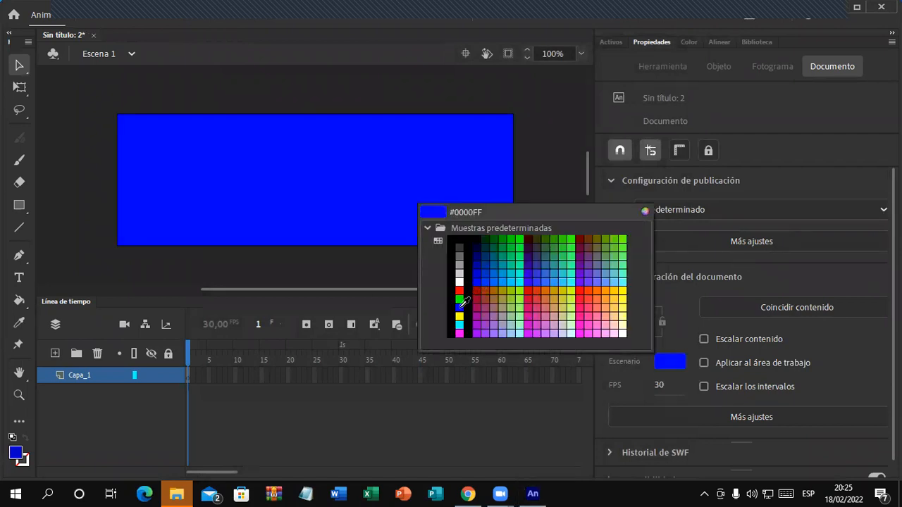
pyautogui.click(468, 308)
pyautogui.click(669, 363)
pyautogui.click(482, 245)
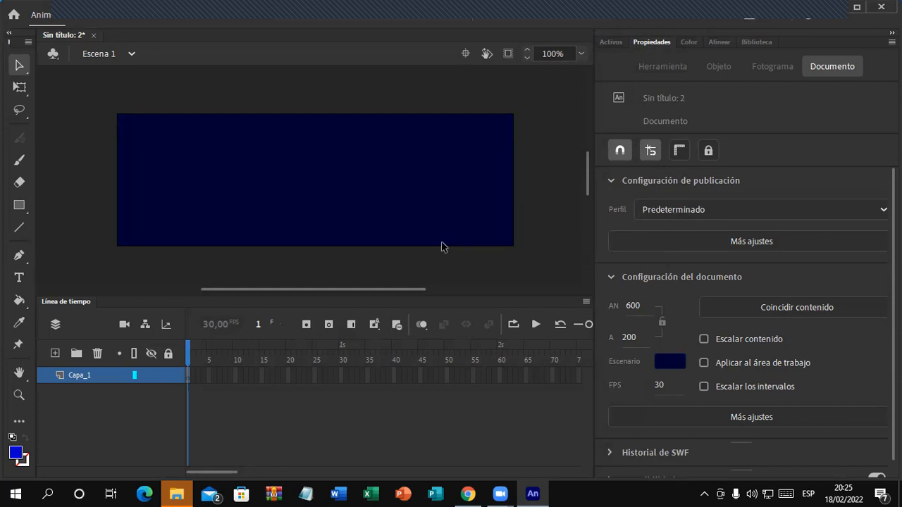
pyautogui.moveTo(387, 289)
pyautogui.mouseDown()
pyautogui.moveTo(372, 291)
pyautogui.moveTo(388, 290)
pyautogui.mouseUp()
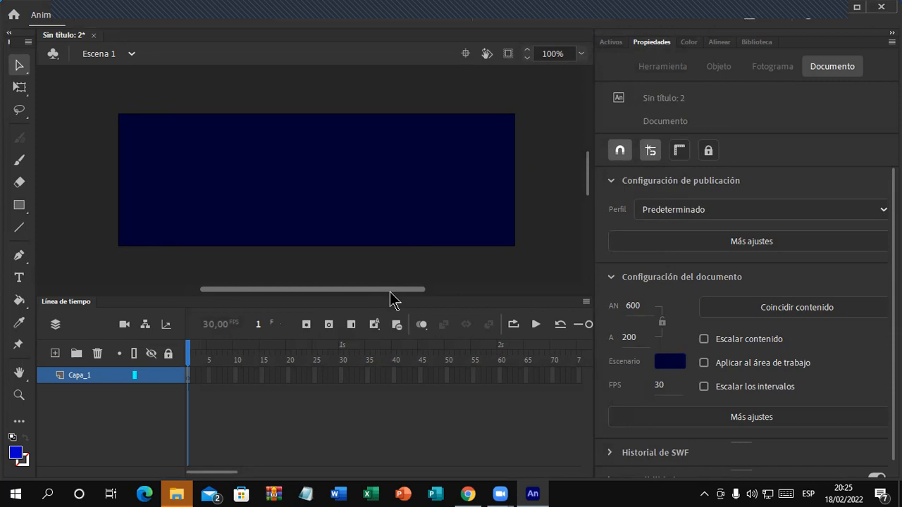
pyautogui.moveTo(389, 291); pyautogui.dragTo(365, 294)
# Step: Type 'institucion.net' above the stage and drag it right to centre it
pyautogui.click(19, 278)
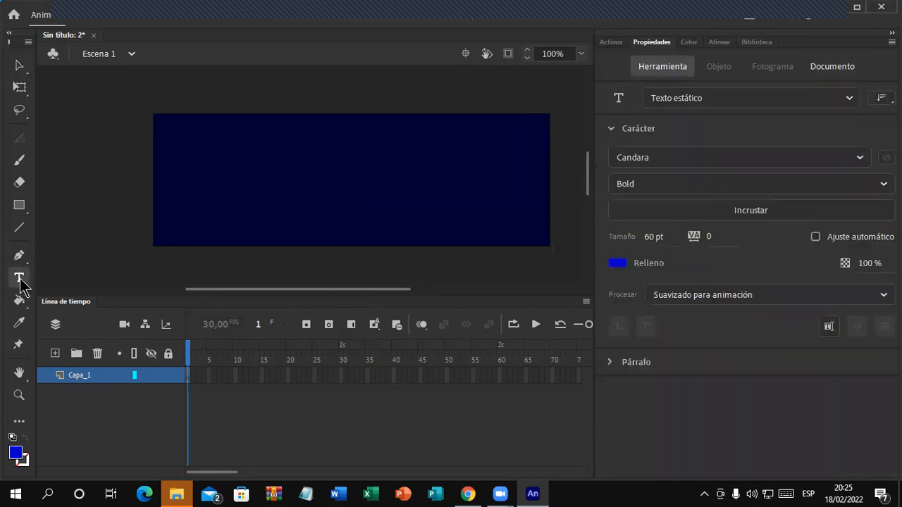
pyautogui.scroll(3, 331, 275)
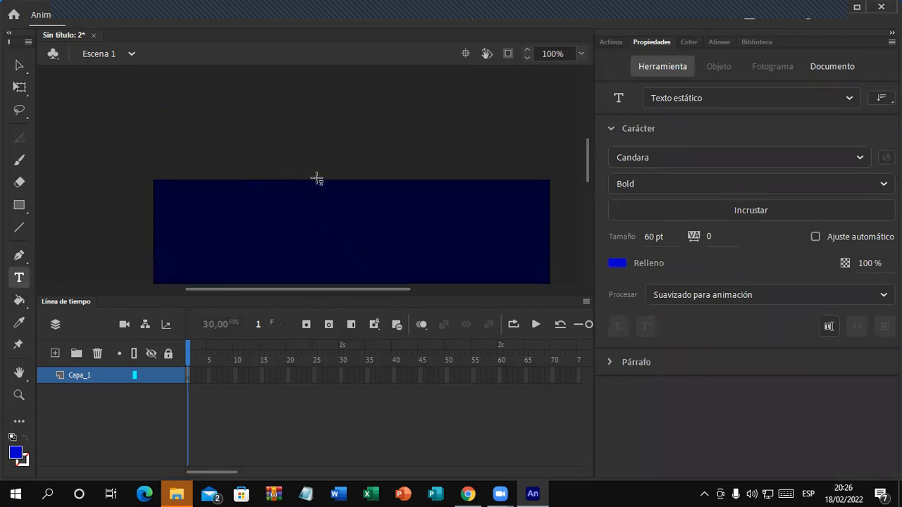
pyautogui.scroll(-3, 318, 179)
pyautogui.scroll(3, 270, 260)
pyautogui.click(208, 114)
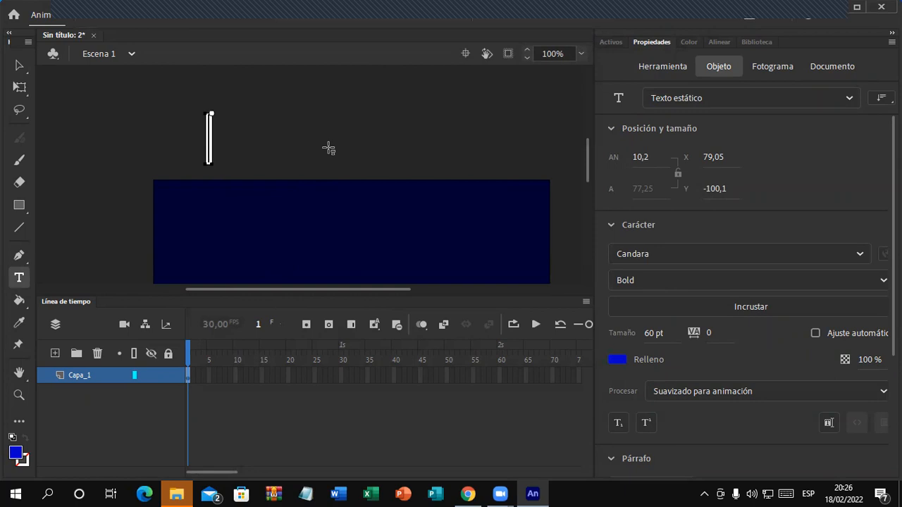
pyautogui.write('instituci')
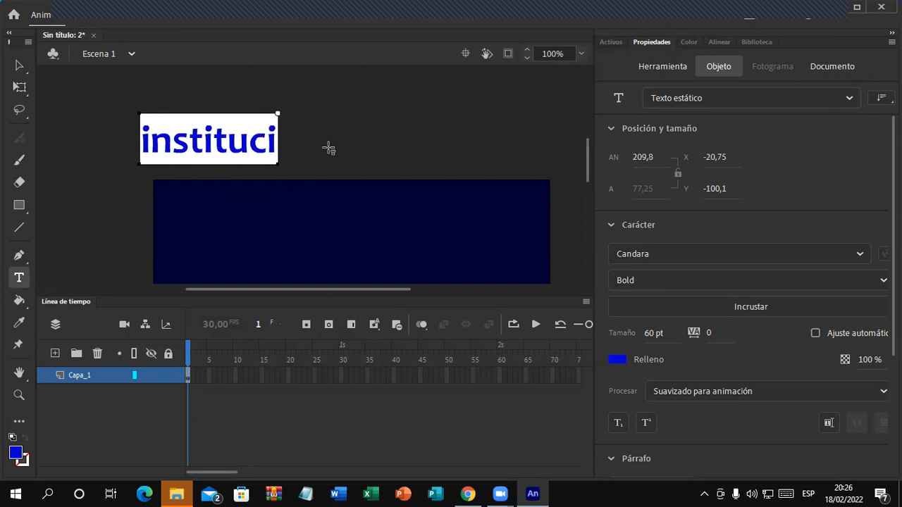
pyautogui.press('BackSpace')
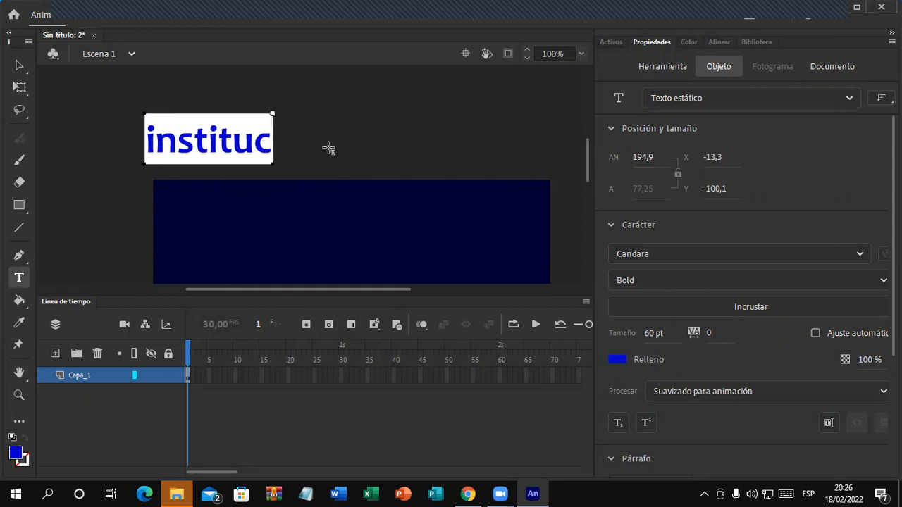
pyautogui.write('io')
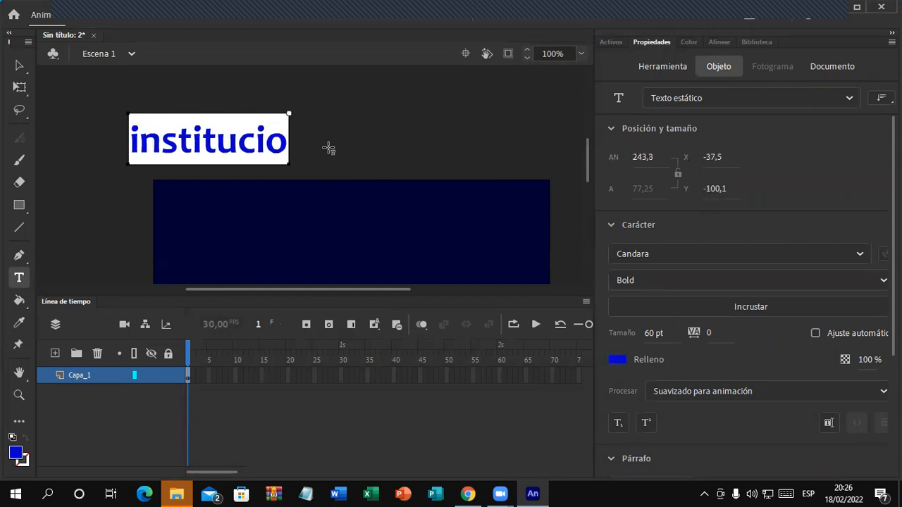
pyautogui.write('n.net')
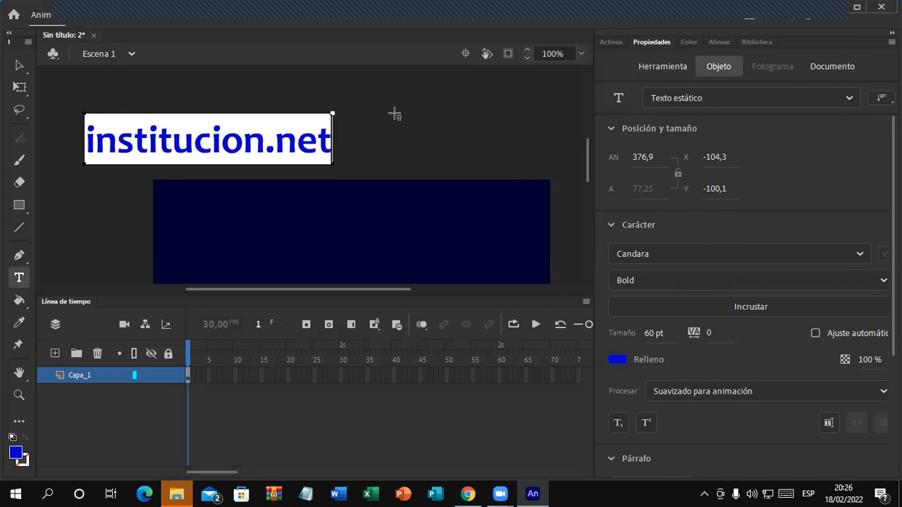
pyautogui.click(20, 67)
pyautogui.moveTo(182, 141); pyautogui.dragTo(392, 151)
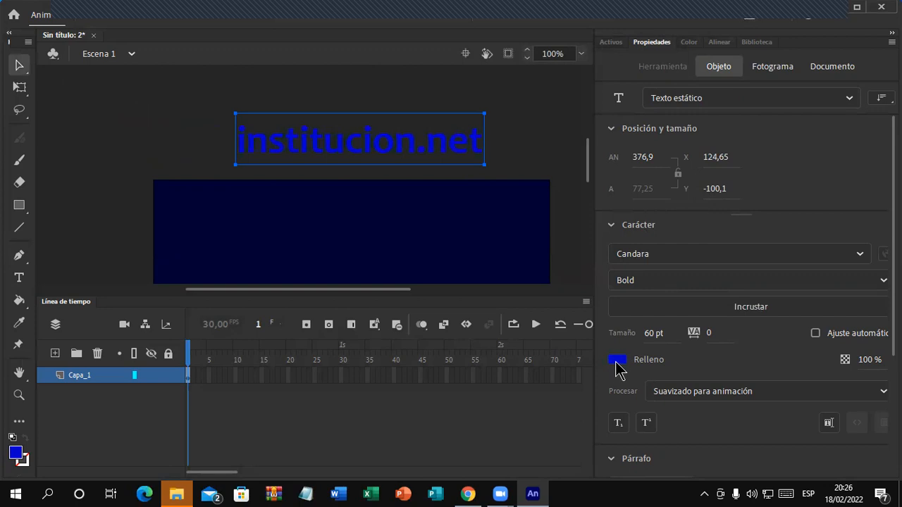
# Step: Change the text fill colour to yellow
pyautogui.click(618, 359)
pyautogui.click(830, 293)
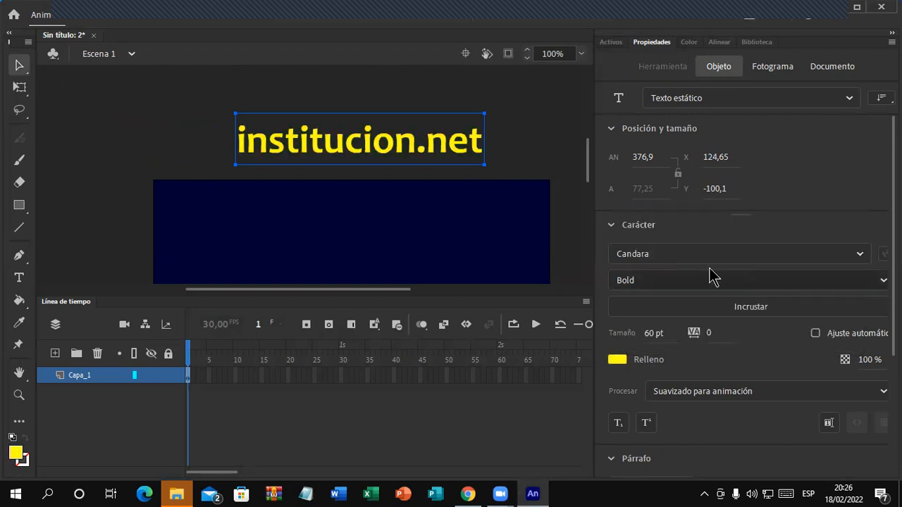
pyautogui.click(540, 148)
# Step: Enlarge the stage view and move the text slightly lower, just above the stage
pyautogui.scroll(-2, 541, 150)
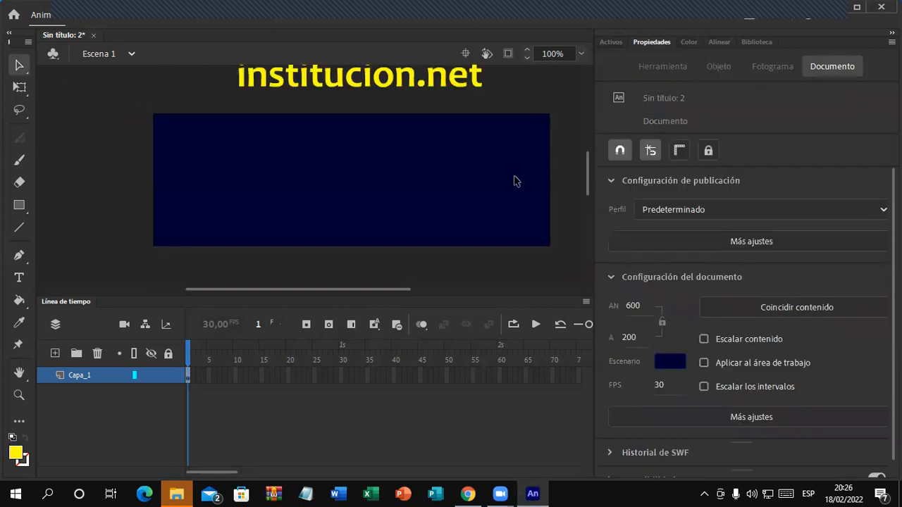
pyautogui.moveTo(427, 295); pyautogui.dragTo(430, 320)
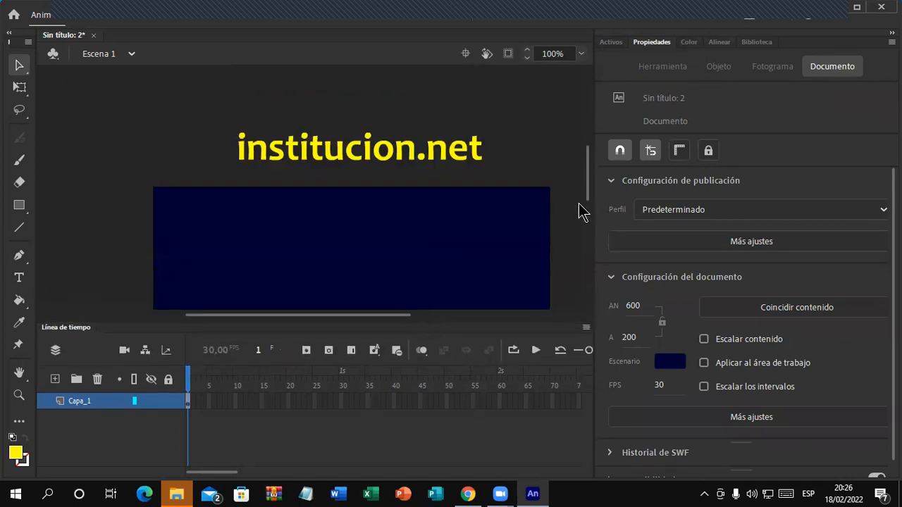
pyautogui.moveTo(590, 195); pyautogui.dragTo(590, 202)
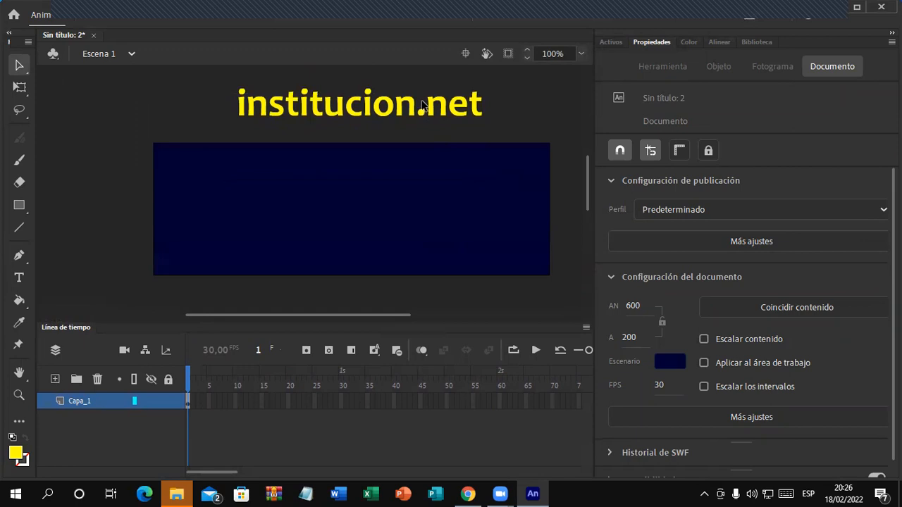
pyautogui.moveTo(422, 106); pyautogui.dragTo(391, 120)
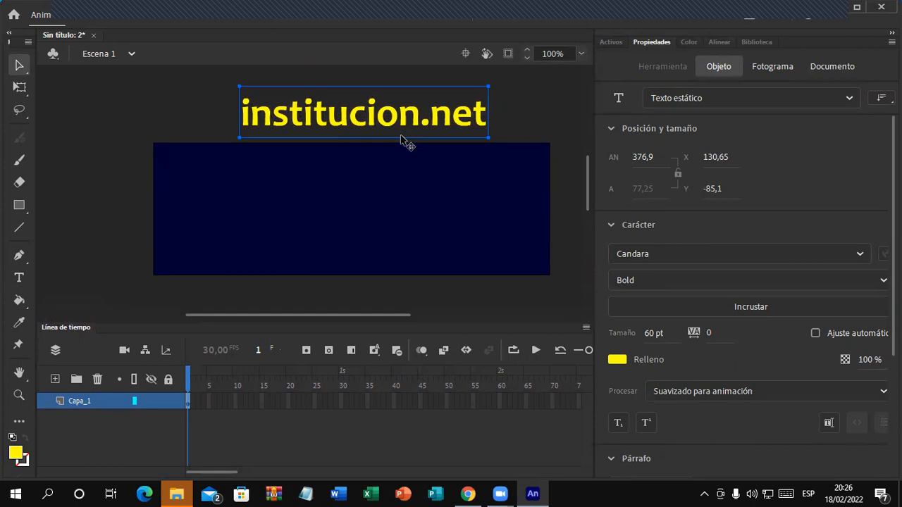
# Step: Break the text apart twice (Separar) into editable shapes
pyautogui.rightClick(398, 121)
pyautogui.click(467, 356)
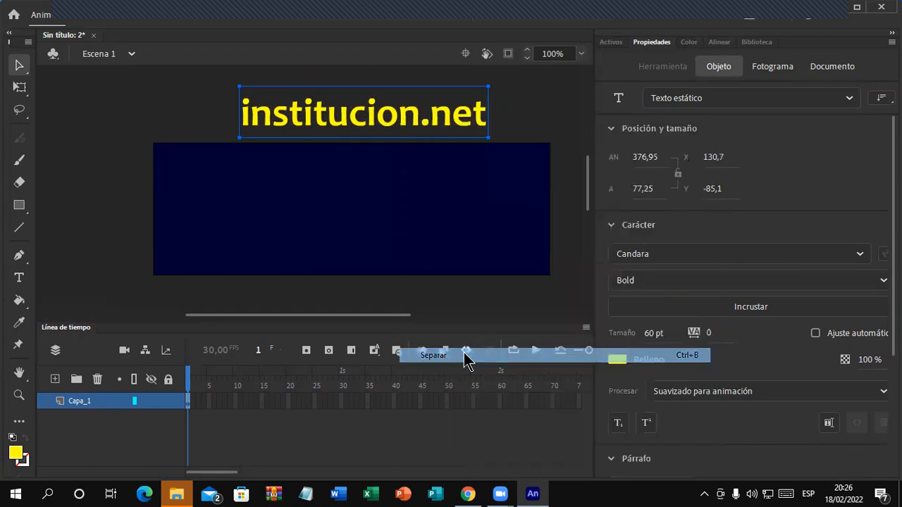
pyautogui.rightClick(402, 131)
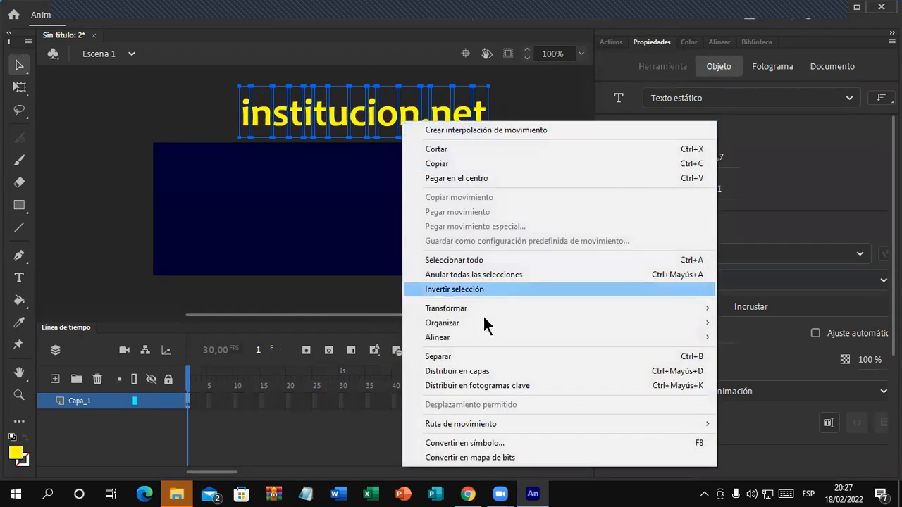
pyautogui.click(479, 357)
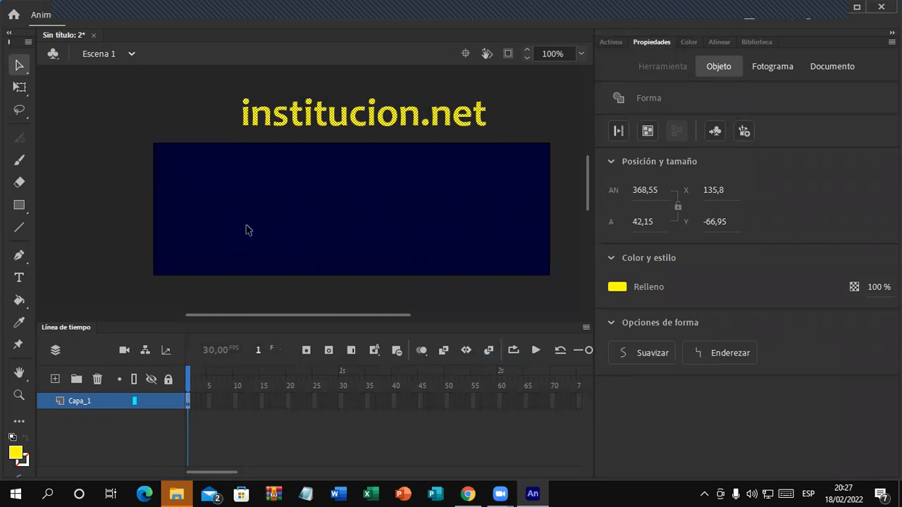
# Step: Delete the dot above the first i
pyautogui.click(103, 140)
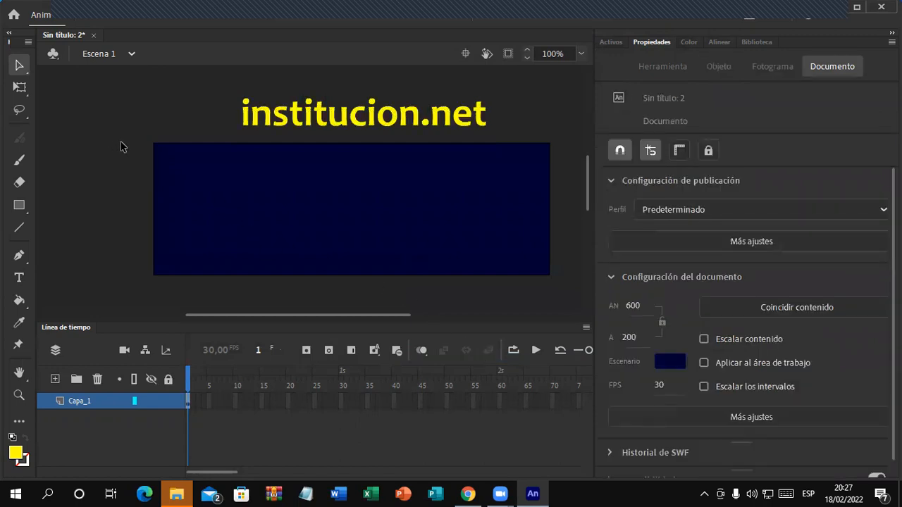
pyautogui.click(245, 103)
pyautogui.press('Delete')
# Step: Delete the dots above the second and third i and the period in .net
pyautogui.click(309, 102)
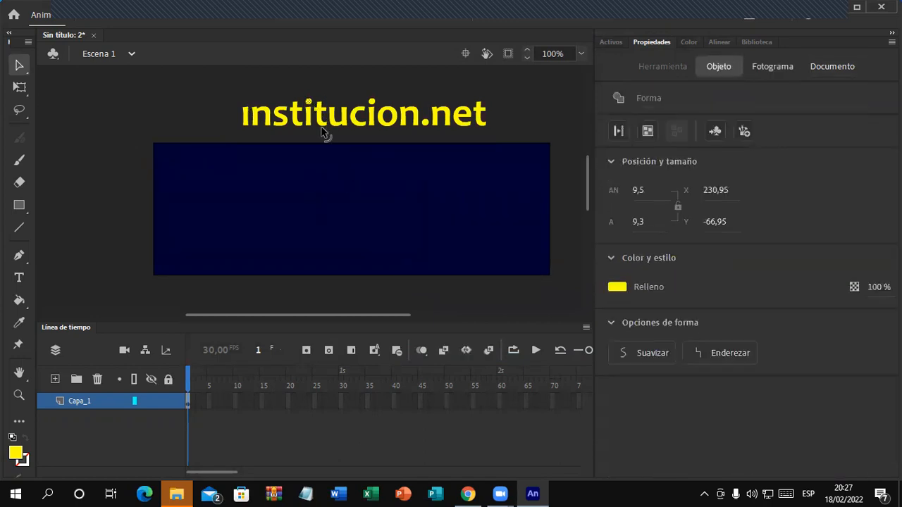
pyautogui.press('Delete')
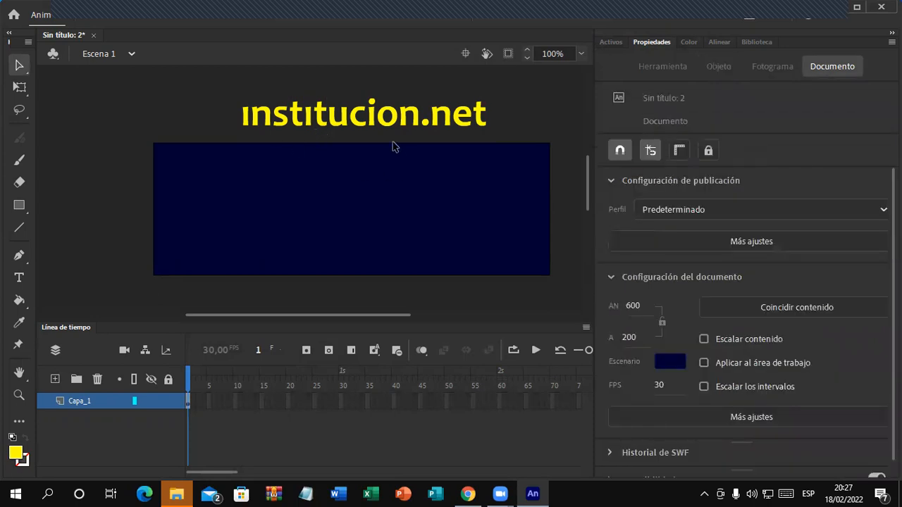
pyautogui.click(373, 103)
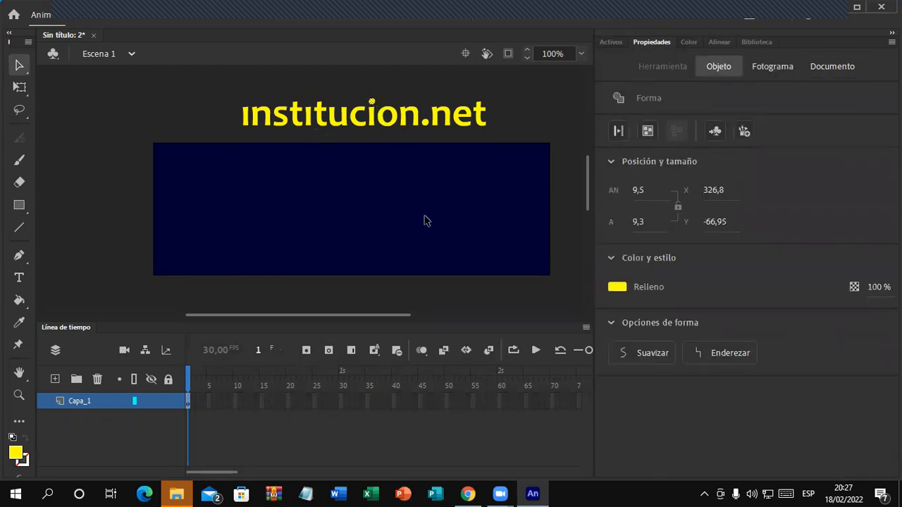
pyautogui.press('Delete')
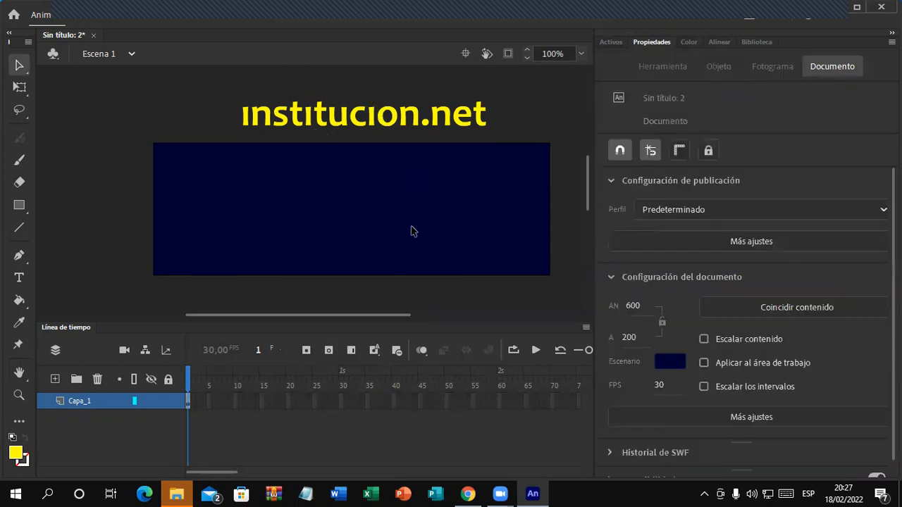
pyautogui.click(425, 123)
pyautogui.press('Delete')
# Step: Group the whole lettering with Ctrl+G and shift it slightly left
pyautogui.moveTo(199, 84); pyautogui.dragTo(550, 157)
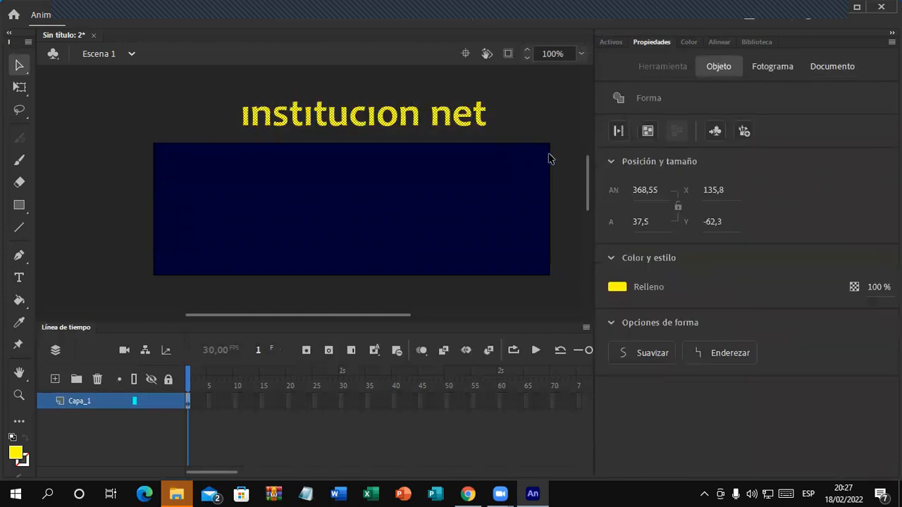
pyautogui.moveTo(221, 81); pyautogui.dragTo(530, 149)
pyautogui.hotkey('ctrl', 'g')
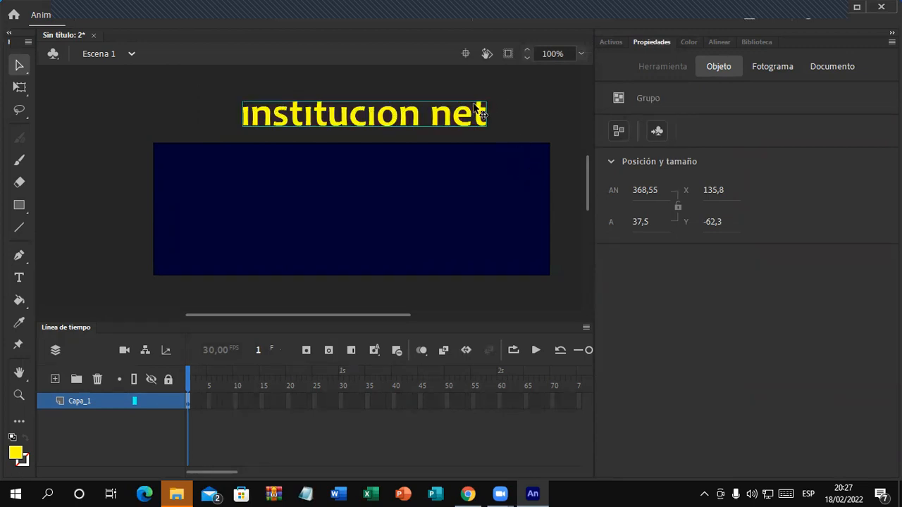
pyautogui.moveTo(456, 115); pyautogui.dragTo(448, 116)
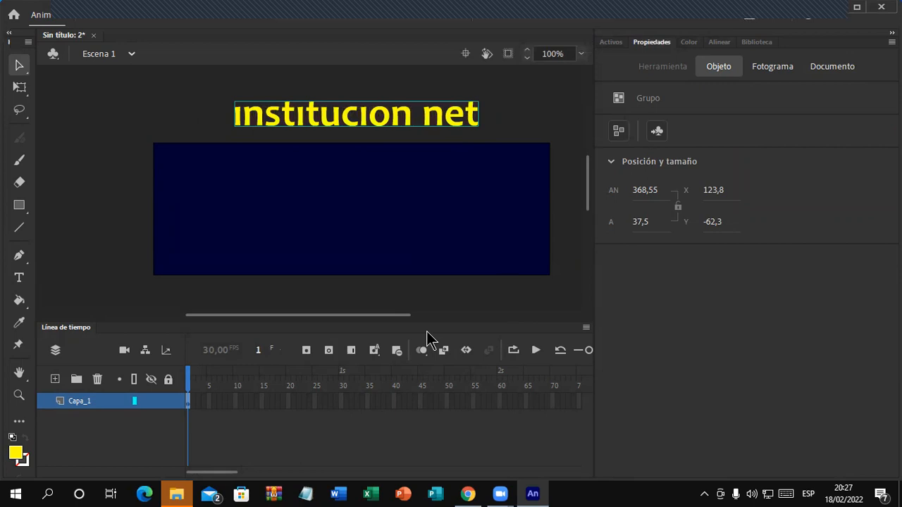
# Step: Insert a keyframe at frame 20 and move the text group down to the stage centre
pyautogui.click(290, 401)
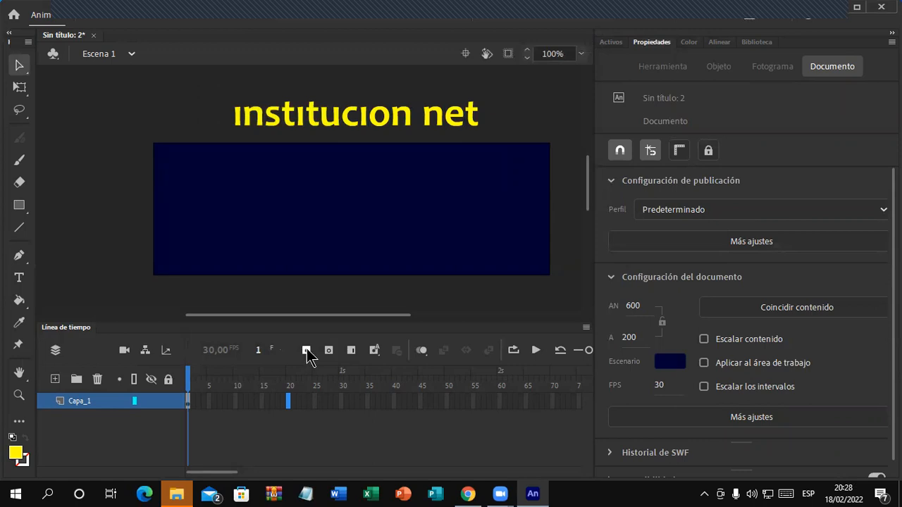
pyautogui.click(306, 350)
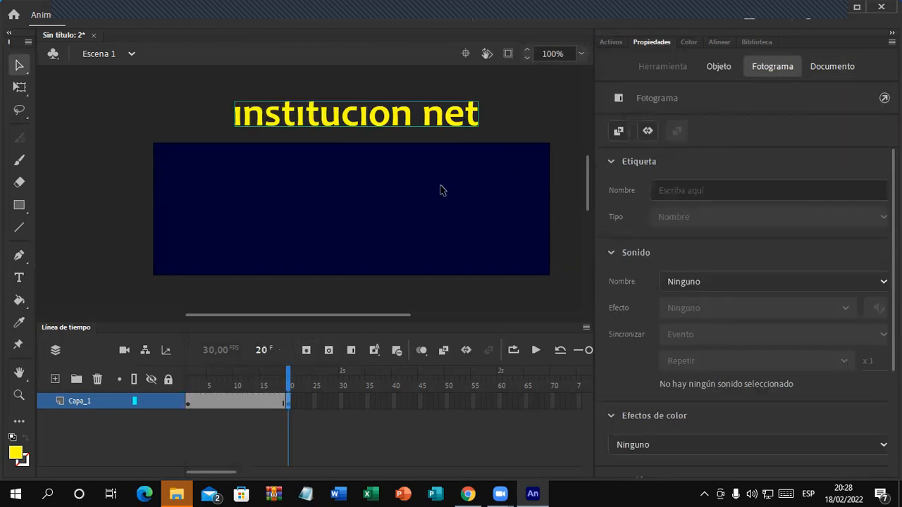
pyautogui.moveTo(452, 123); pyautogui.dragTo(455, 220)
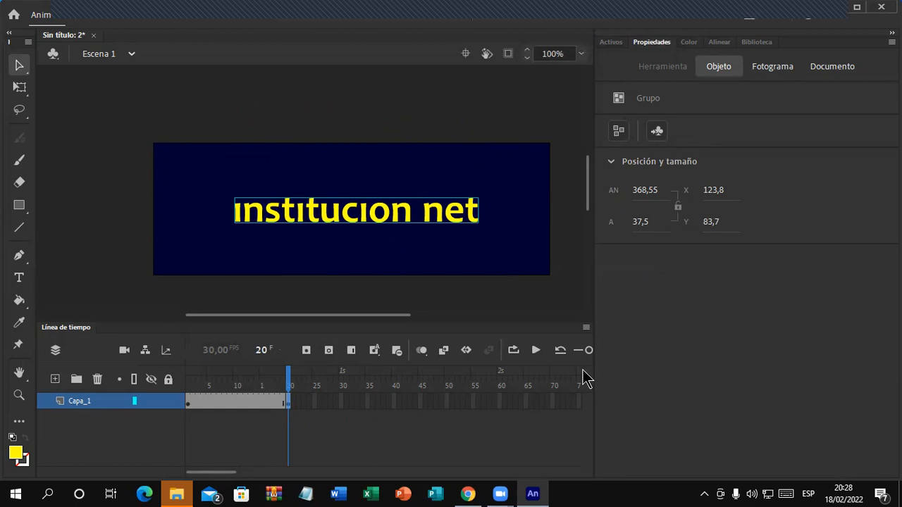
# Step: Add a classic tween across frames 1–20 with a Quart ease-in and preview it
pyautogui.click(241, 409)
pyautogui.rightClick(243, 412)
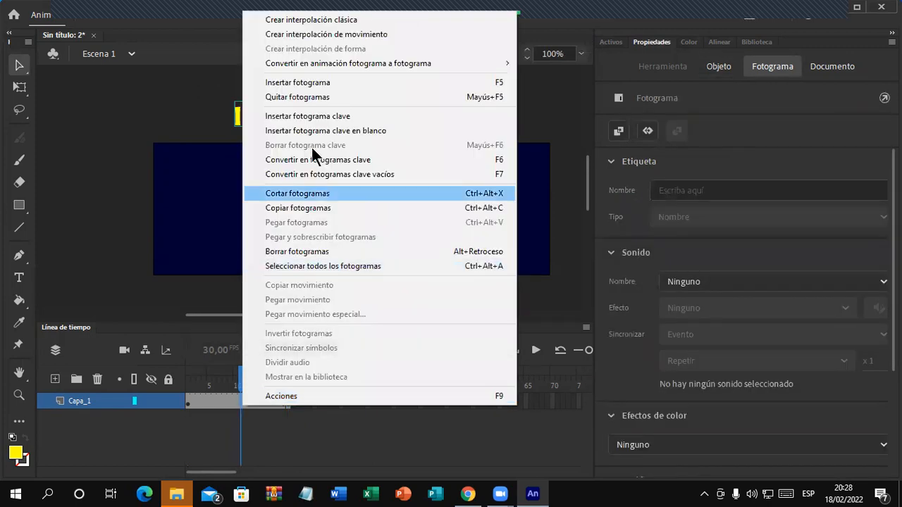
pyautogui.click(362, 23)
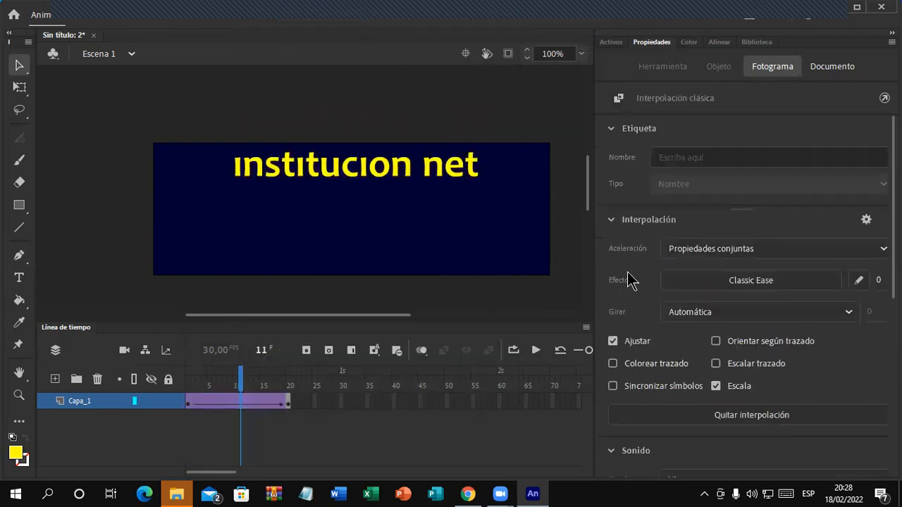
pyautogui.click(737, 289)
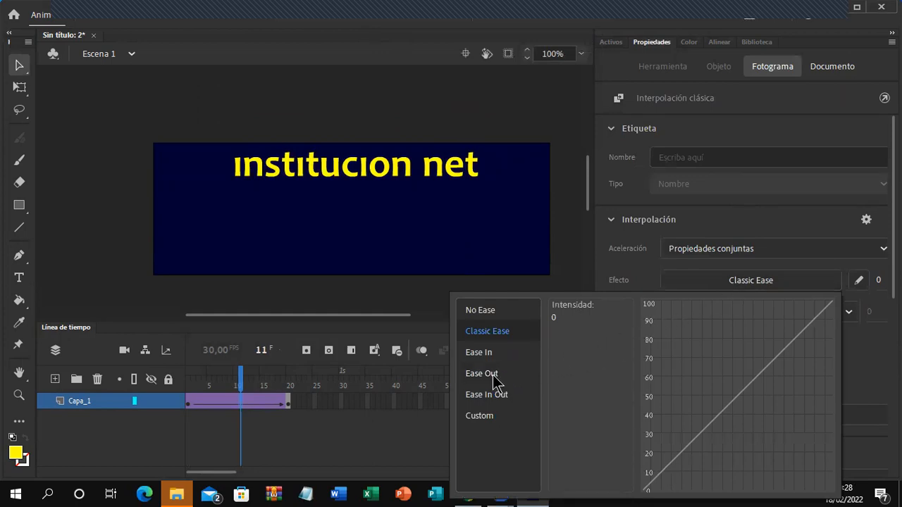
pyautogui.click(488, 353)
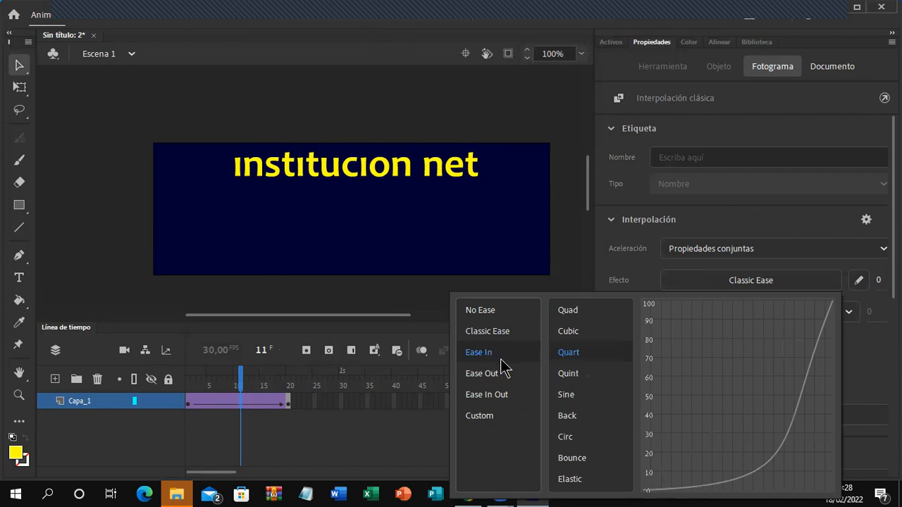
pyautogui.doubleClick(568, 352)
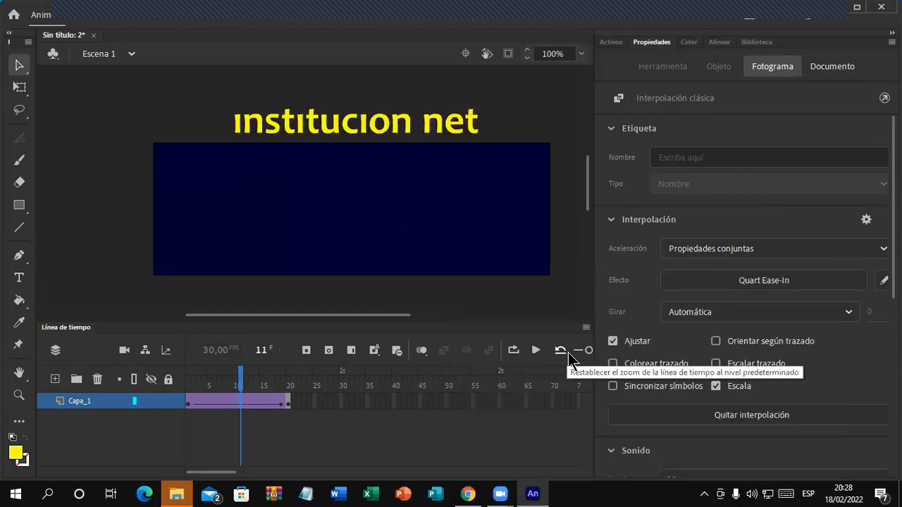
pyautogui.press('Return')
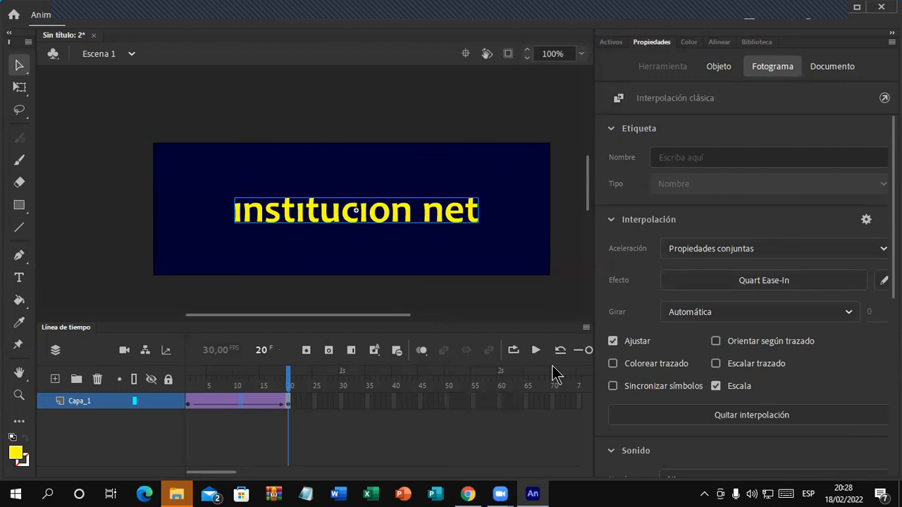
pyautogui.press('Return')
pyautogui.press('Return')
pyautogui.press('Return')
pyautogui.click(782, 282)
pyautogui.click(523, 379)
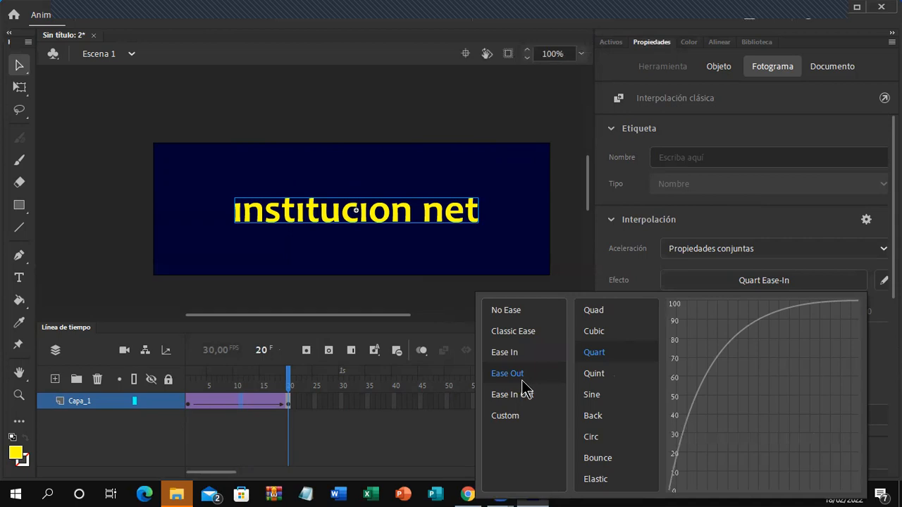
pyautogui.doubleClick(625, 358)
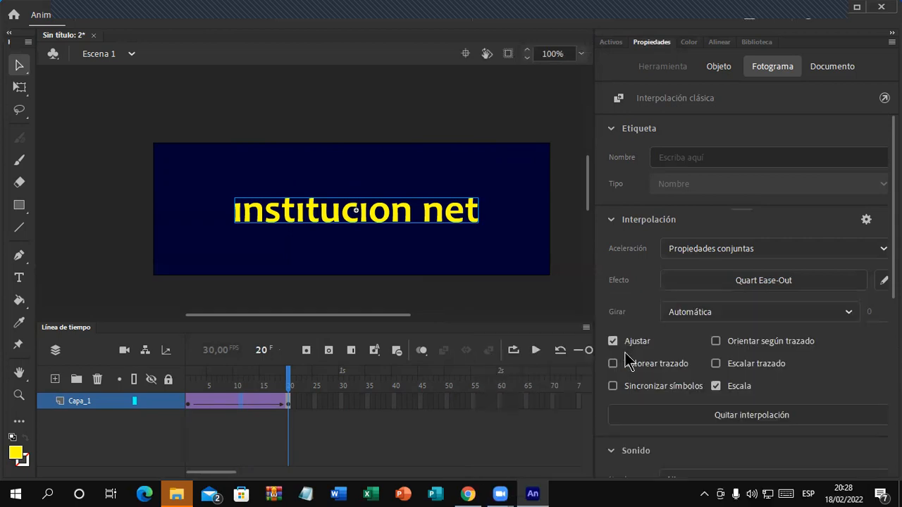
pyautogui.press('Return')
pyautogui.click(236, 399)
pyautogui.click(715, 283)
pyautogui.moveTo(522, 356)
pyautogui.click(595, 352)
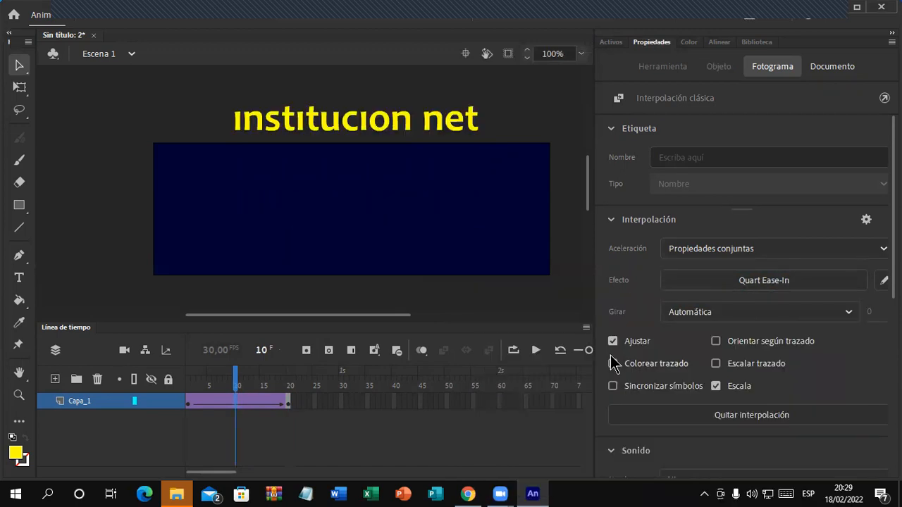
pyautogui.press('Return')
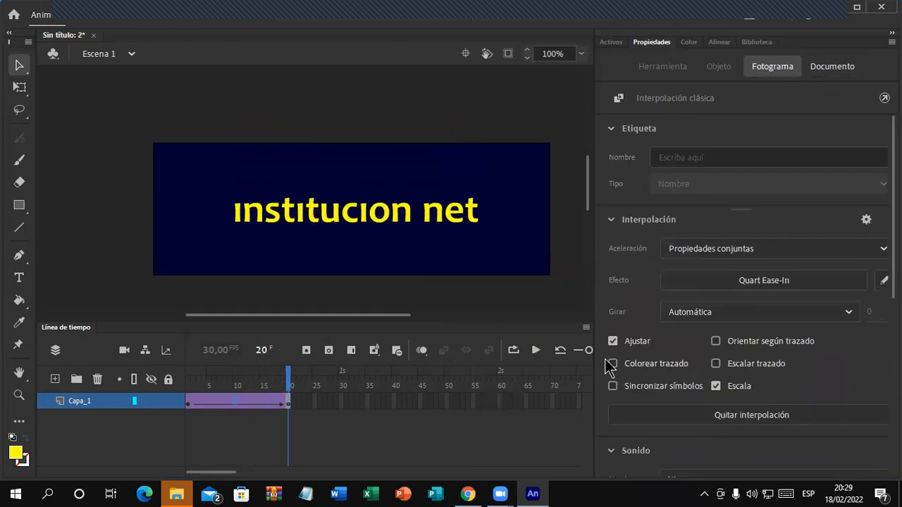
pyautogui.press('Return')
pyautogui.press('Return')
pyautogui.click(240, 403)
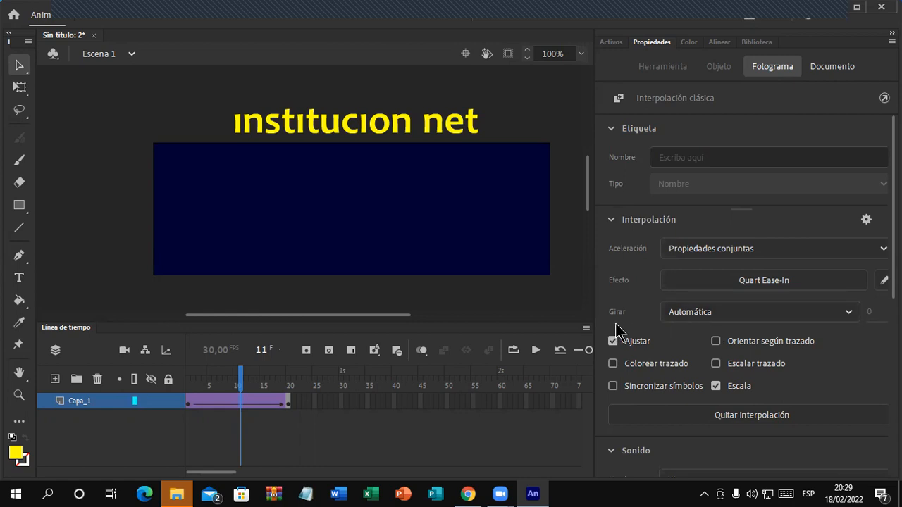
# Step: Set the tween to rotate clockwise with 2 spins and preview it
pyautogui.click(731, 317)
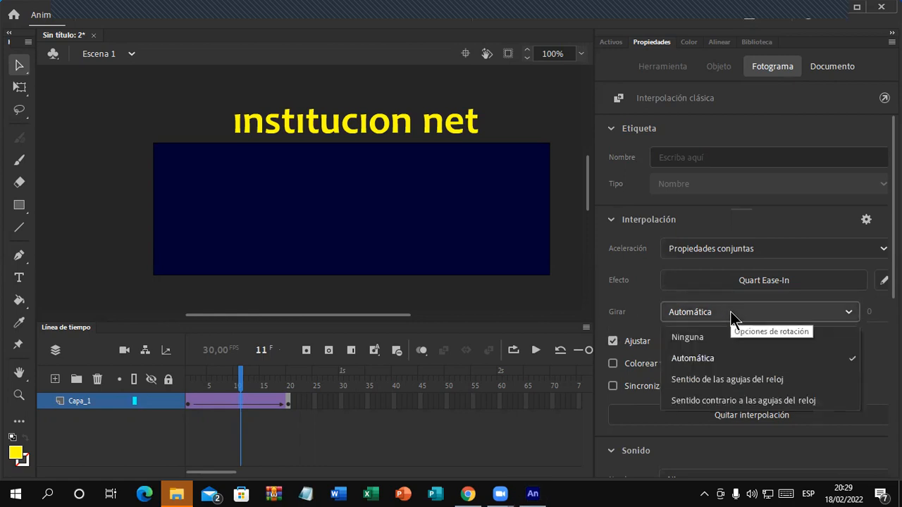
pyautogui.click(763, 392)
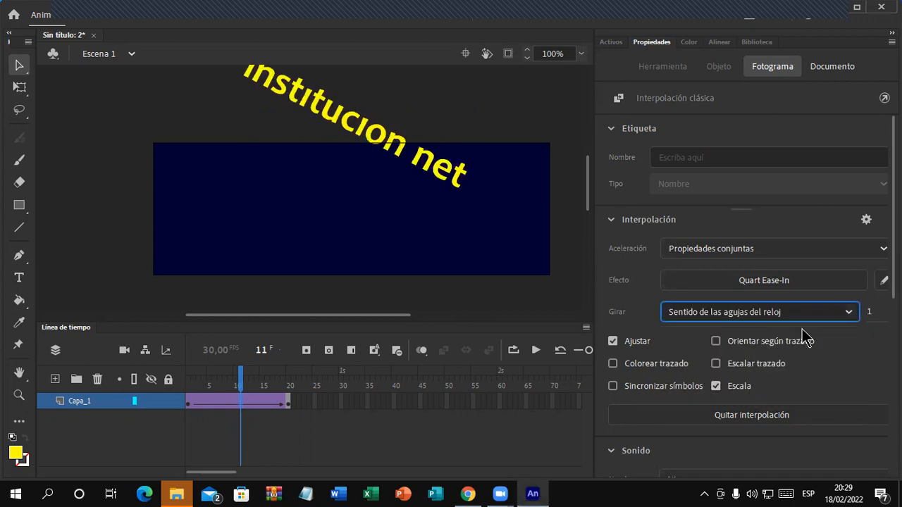
pyautogui.moveTo(869, 313); pyautogui.dragTo(865, 354)
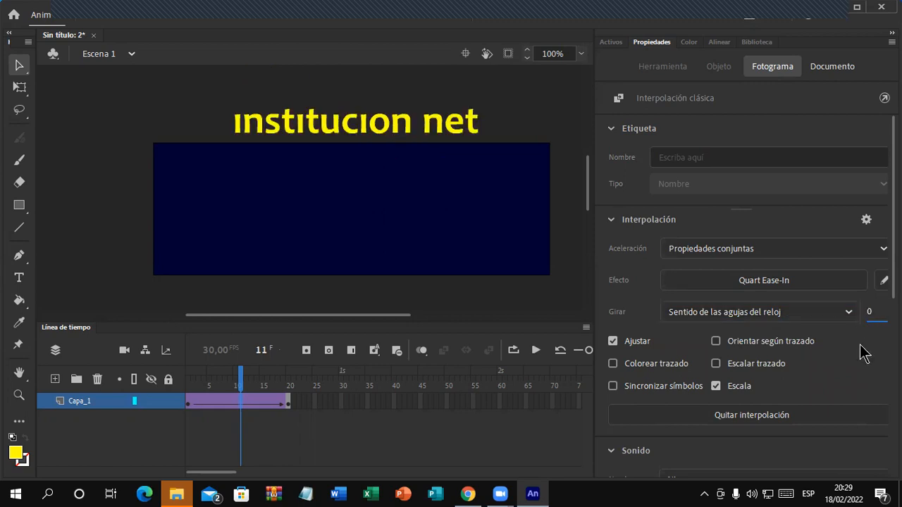
pyautogui.click(869, 311)
pyautogui.write('2')
pyautogui.click(550, 307)
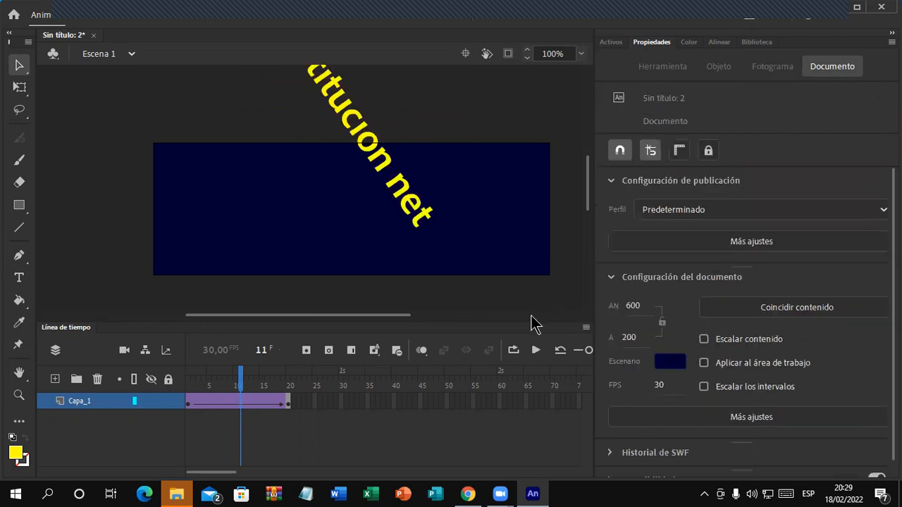
pyautogui.press('Return')
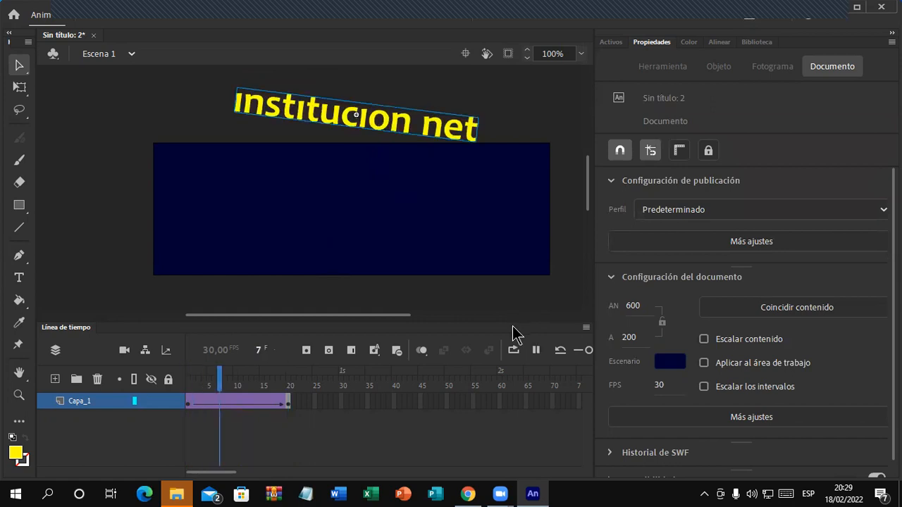
pyautogui.press('Return')
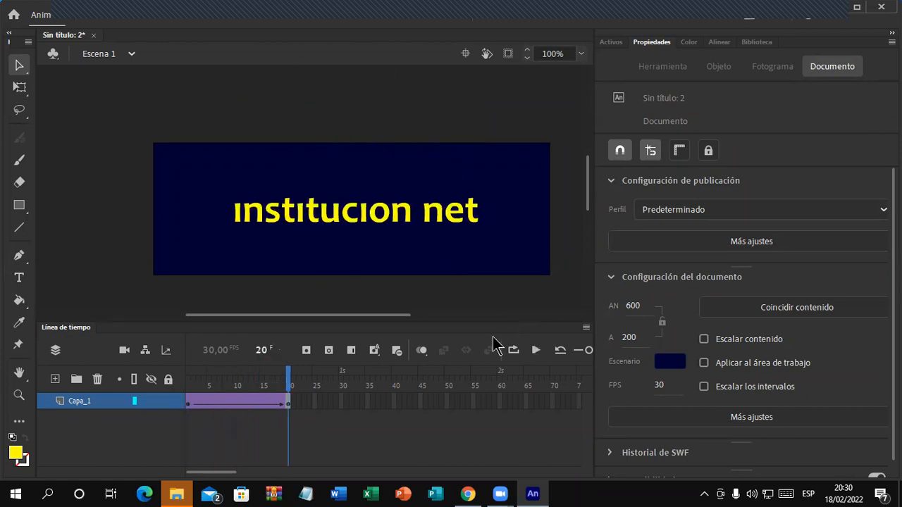
# Step: Reduce the tween's spin count to 1
pyautogui.click(257, 403)
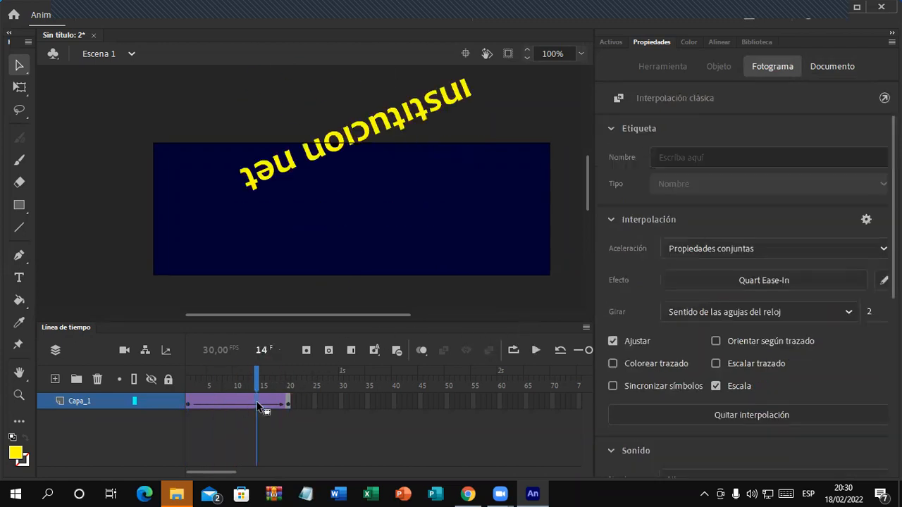
pyautogui.click(870, 313)
pyautogui.write('1')
pyautogui.press('Return')
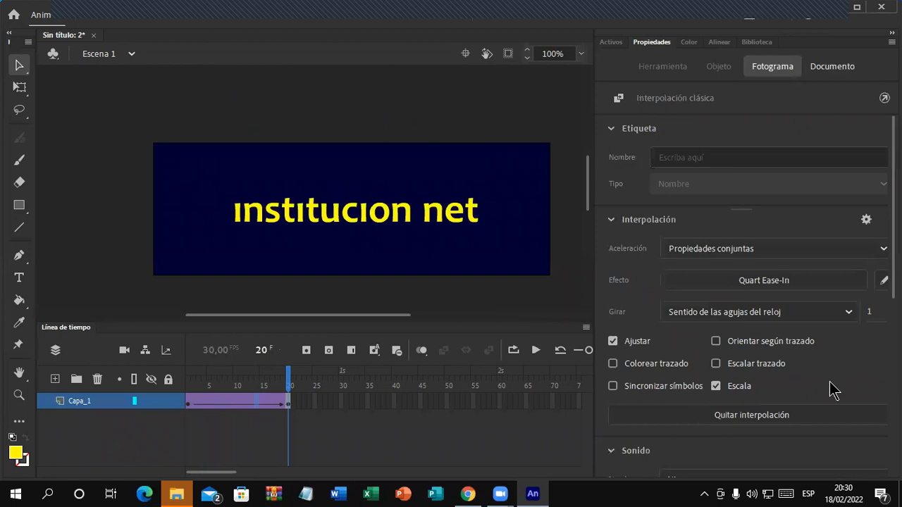
# Step: Try 5 spins, then return to a single spin and replay the animation
pyautogui.click(233, 405)
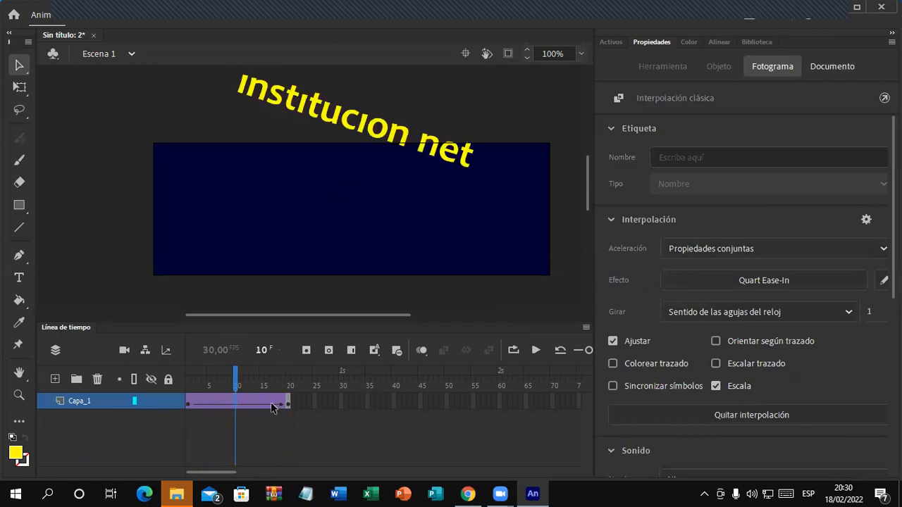
pyautogui.click(870, 314)
pyautogui.write('5')
pyautogui.click(839, 357)
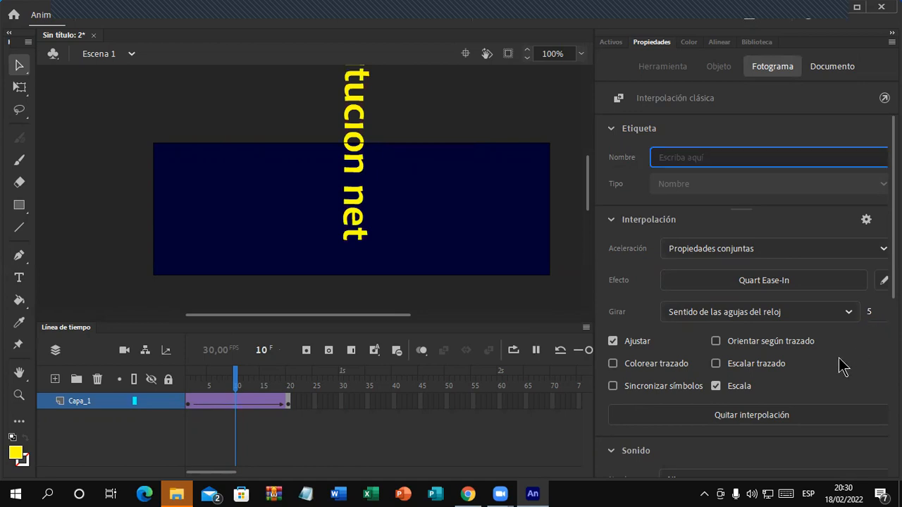
pyautogui.press('Return')
pyautogui.press('Return')
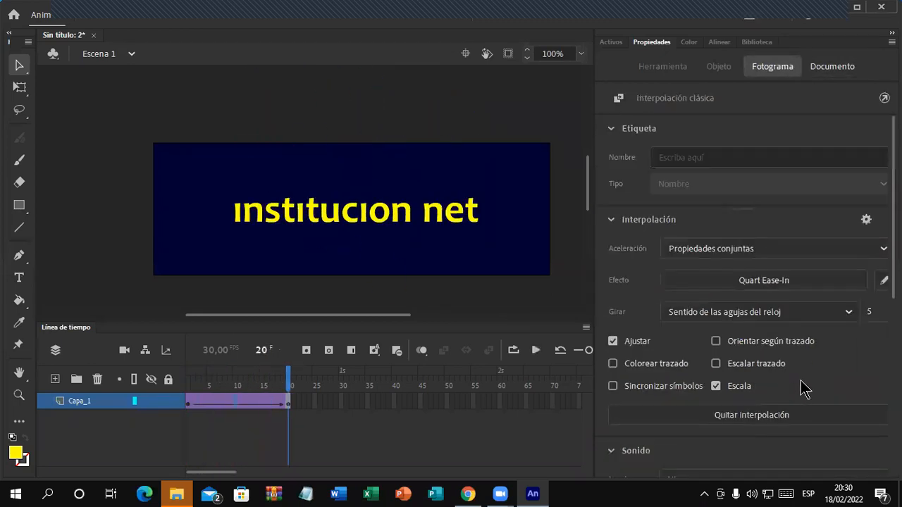
pyautogui.click(238, 401)
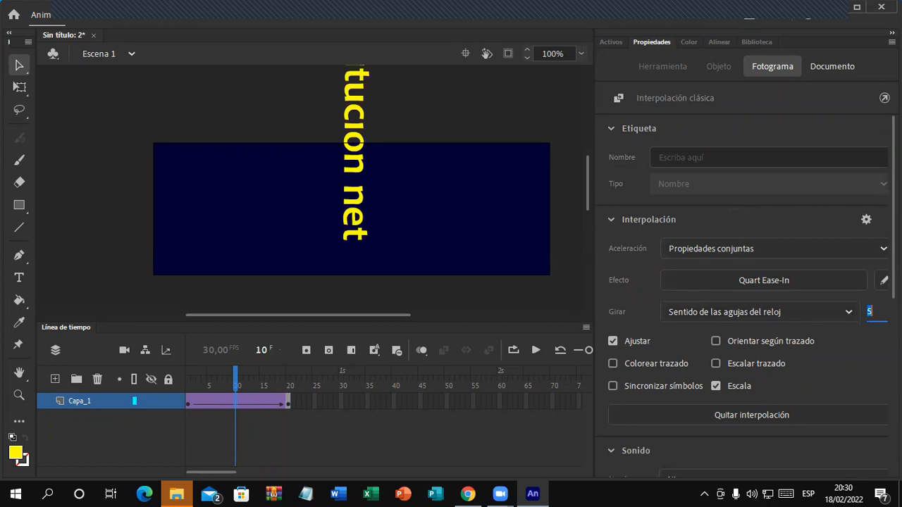
pyautogui.press('Return')
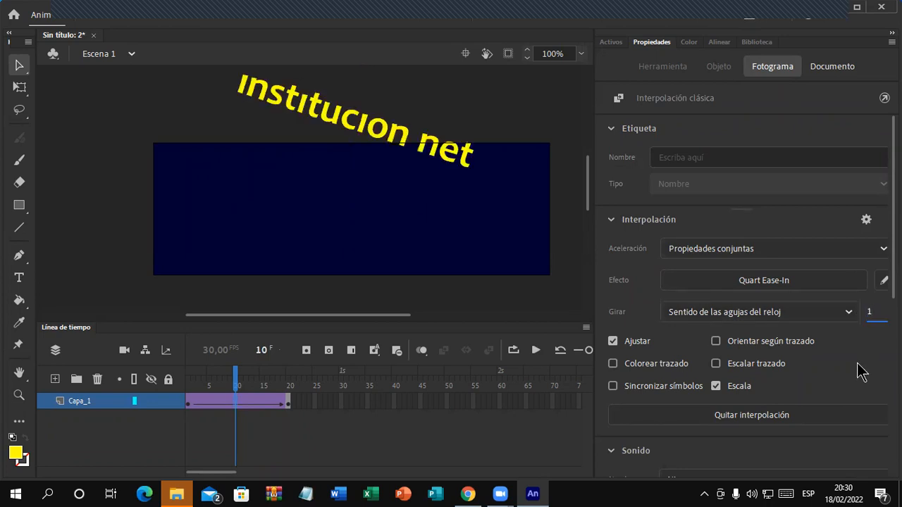
pyautogui.press('Return')
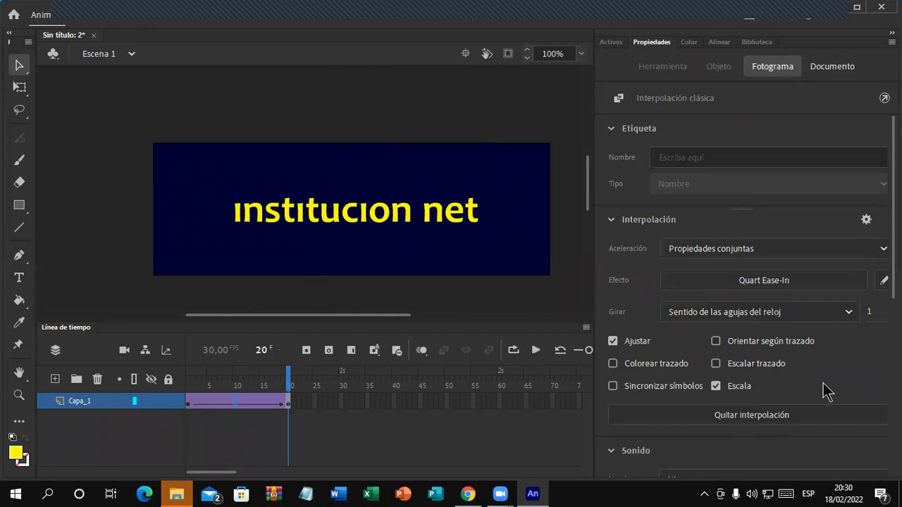
# Step: Change the text tween's easing preset to Quart Ease-Out
pyautogui.click(721, 285)
pyautogui.click(531, 376)
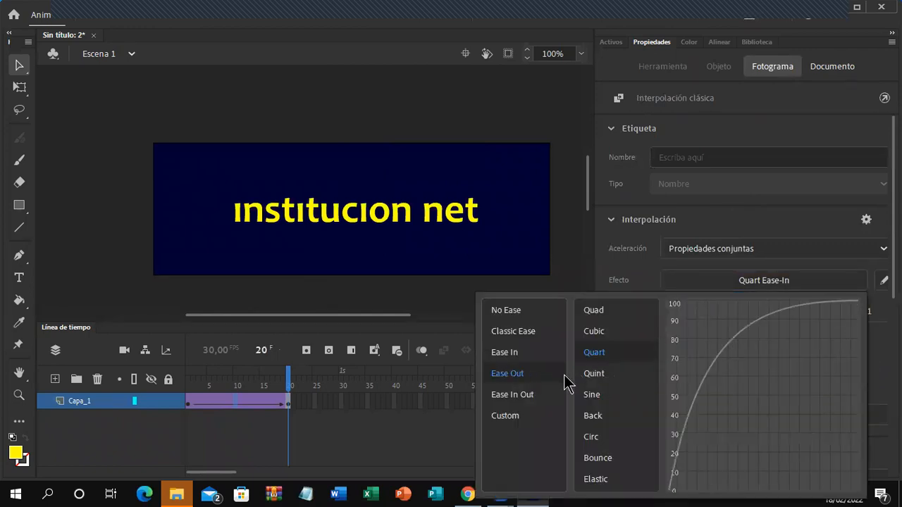
pyautogui.click(613, 356)
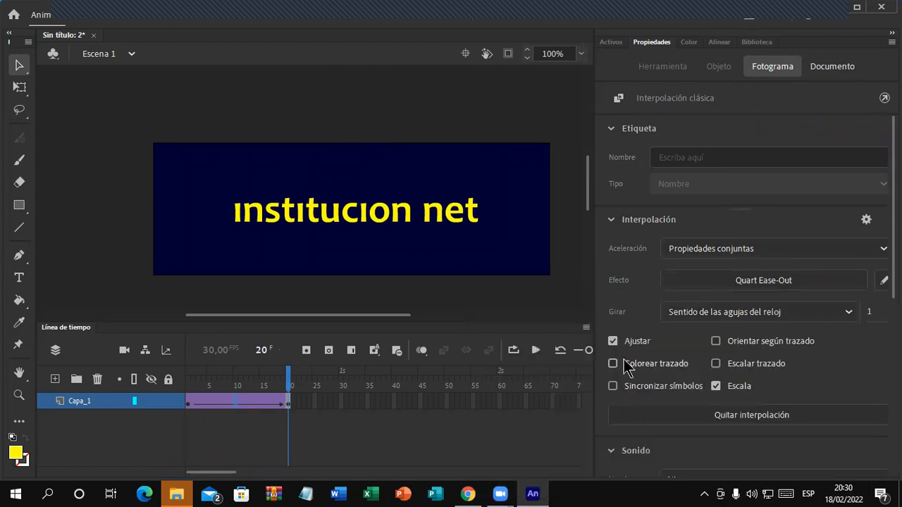
# Step: Play the timeline several times to preview the Quart ease-out spin
pyautogui.press('Return')
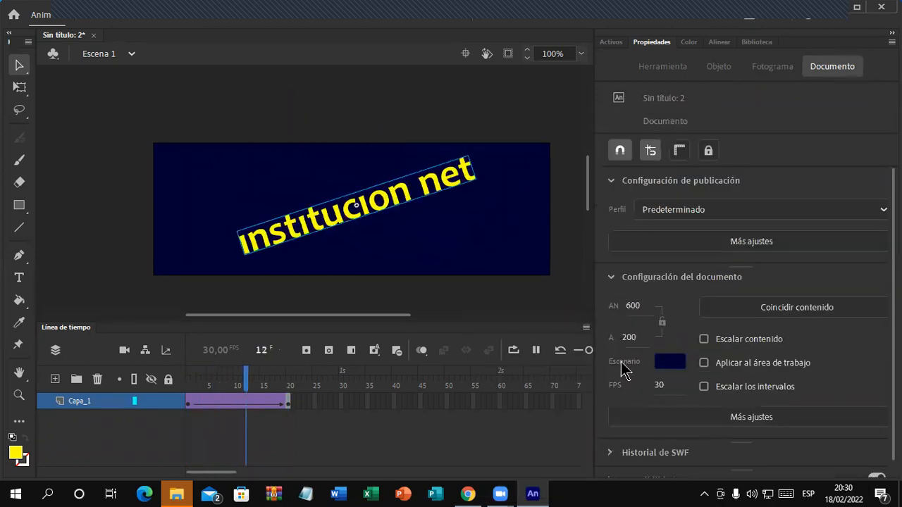
pyautogui.press('Return')
pyautogui.press('Return')
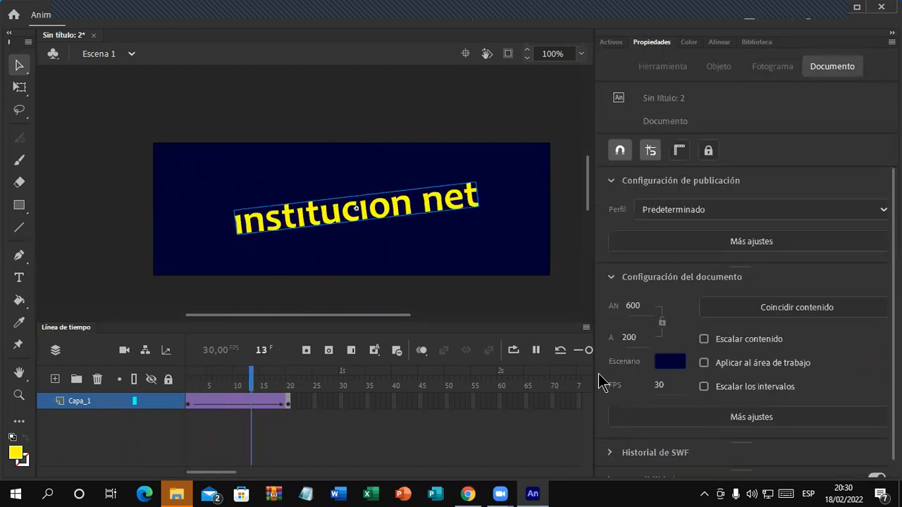
pyautogui.press('Return')
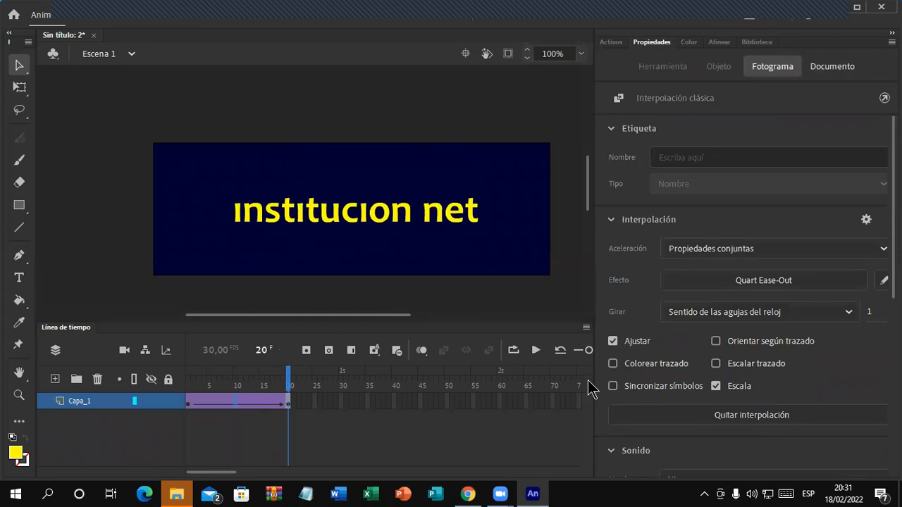
pyautogui.press('Return')
pyautogui.press('Return')
pyautogui.press('Return')
pyautogui.press('Return')
pyautogui.click(526, 166)
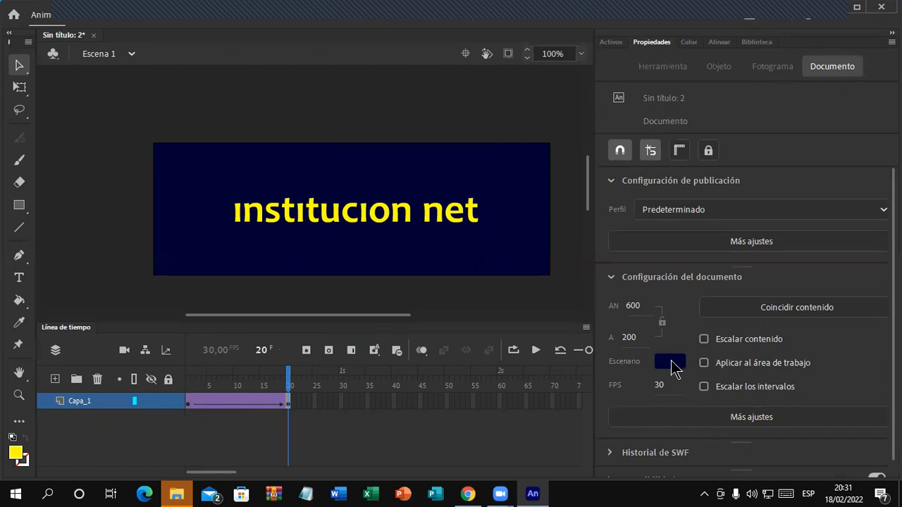
pyautogui.click(673, 363)
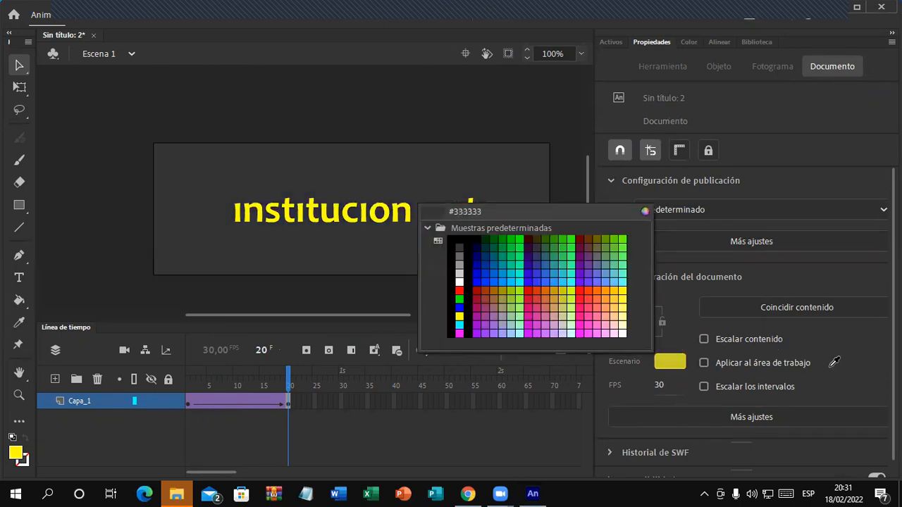
pyautogui.click(825, 365)
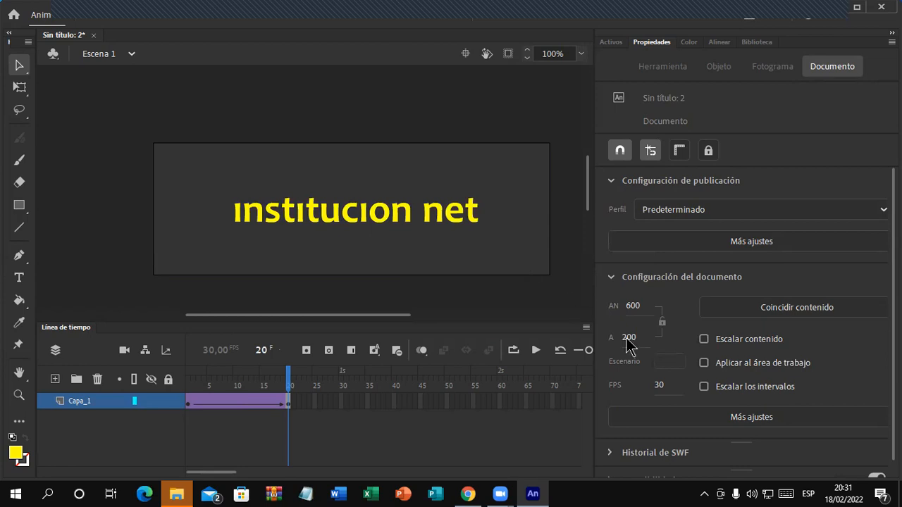
pyautogui.click(673, 362)
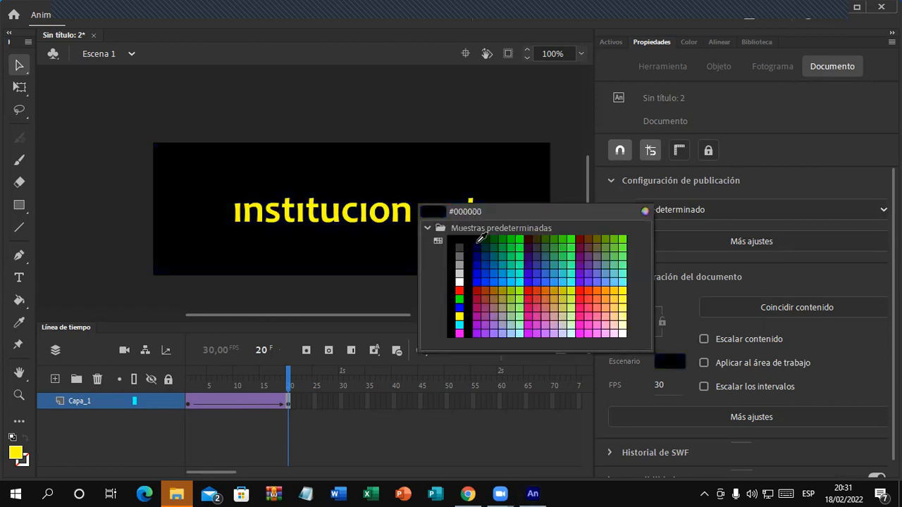
pyautogui.click(477, 213)
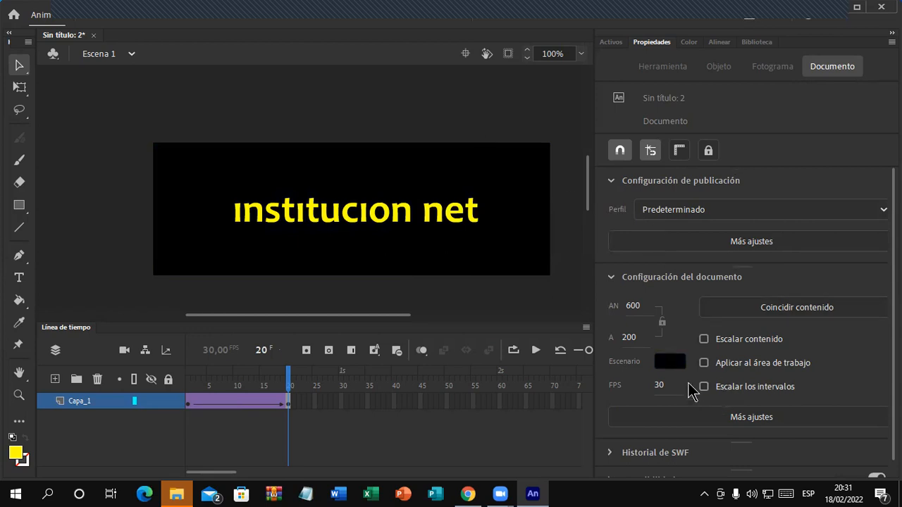
pyautogui.click(676, 363)
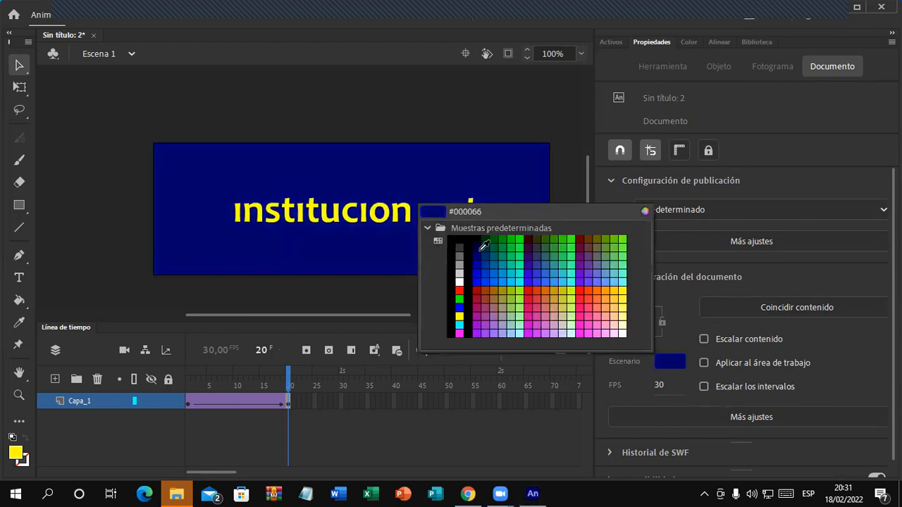
pyautogui.click(470, 244)
pyautogui.click(660, 359)
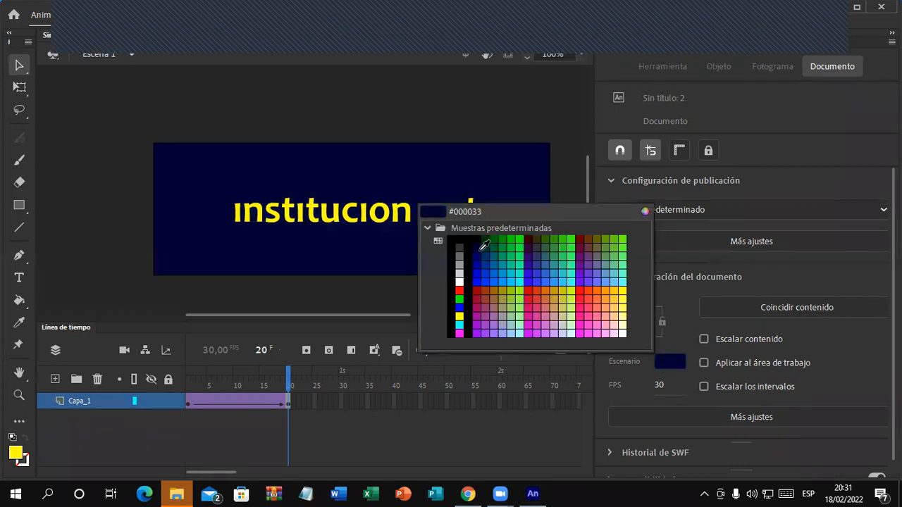
pyautogui.click(482, 244)
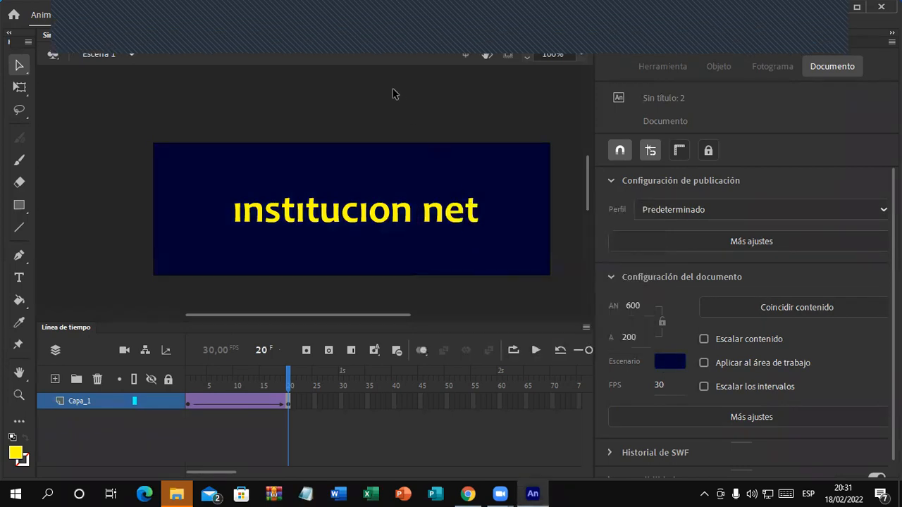
pyautogui.click(363, 30)
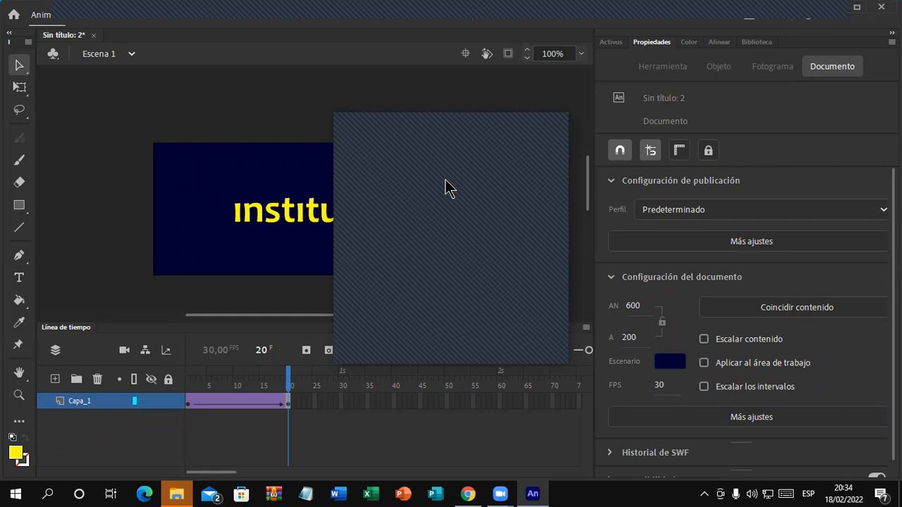
# Step: Close the floating window and nudge the institucion net text to X 310.05, Y 98.45
pyautogui.click(551, 120)
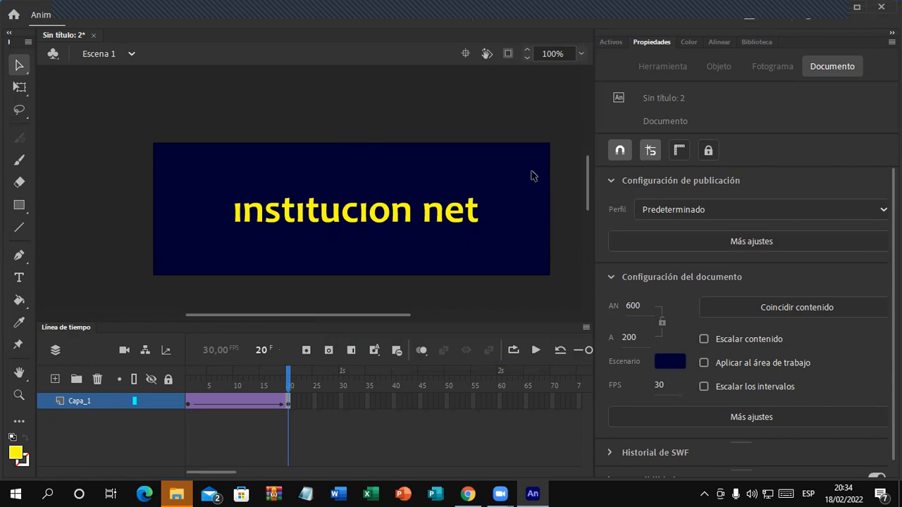
pyautogui.click(475, 220)
pyautogui.moveTo(475, 220); pyautogui.dragTo(473, 222)
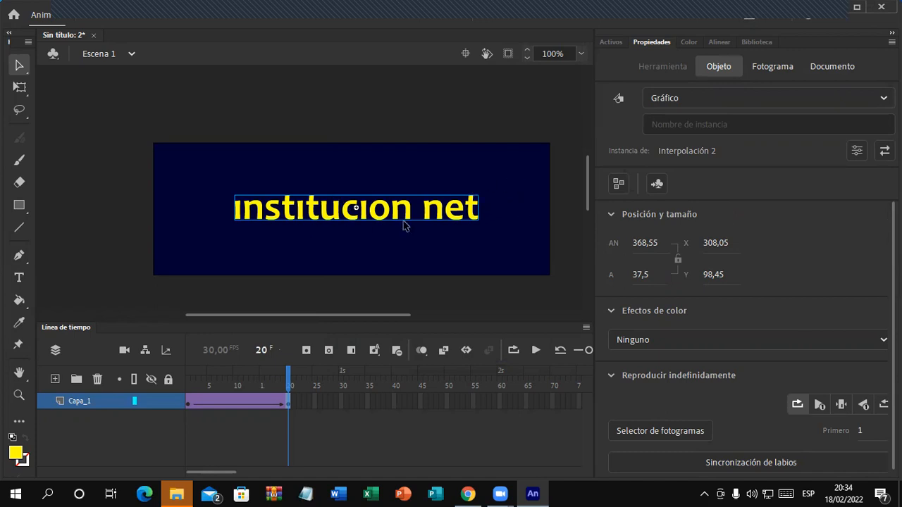
pyautogui.moveTo(399, 218)
pyautogui.mouseDown()
pyautogui.moveTo(389, 213)
pyautogui.moveTo(408, 214)
pyautogui.moveTo(392, 210)
pyautogui.mouseUp()
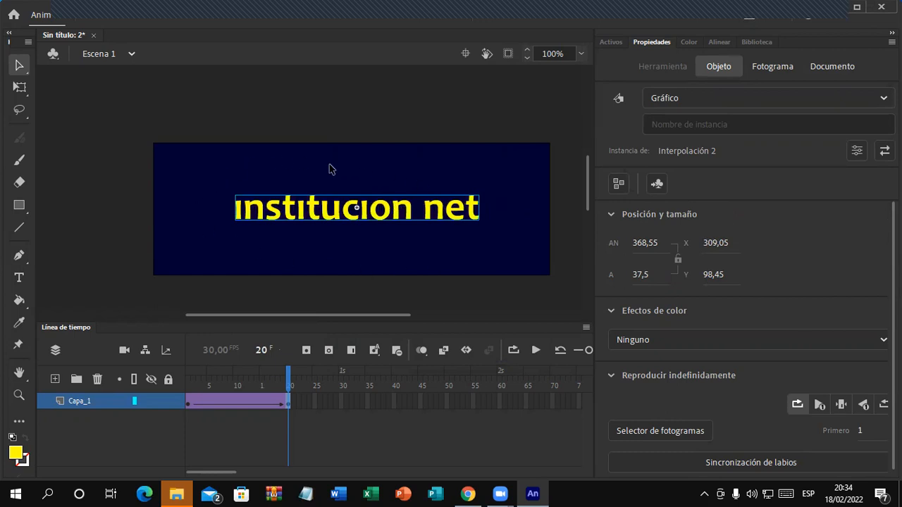
pyautogui.moveTo(441, 218)
pyautogui.mouseDown()
pyautogui.moveTo(436, 212)
pyautogui.moveTo(445, 217)
pyautogui.mouseUp()
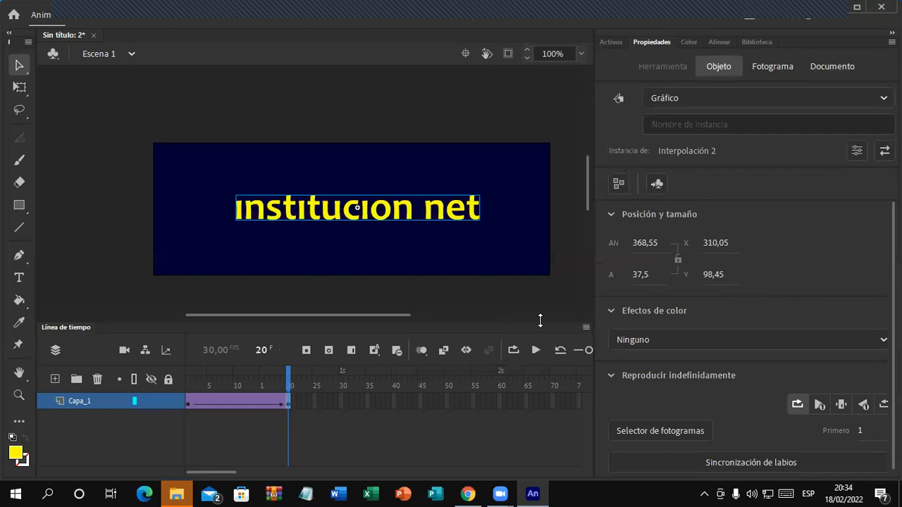
# Step: Play the text tween a few times to check the motion
pyautogui.press('Return')
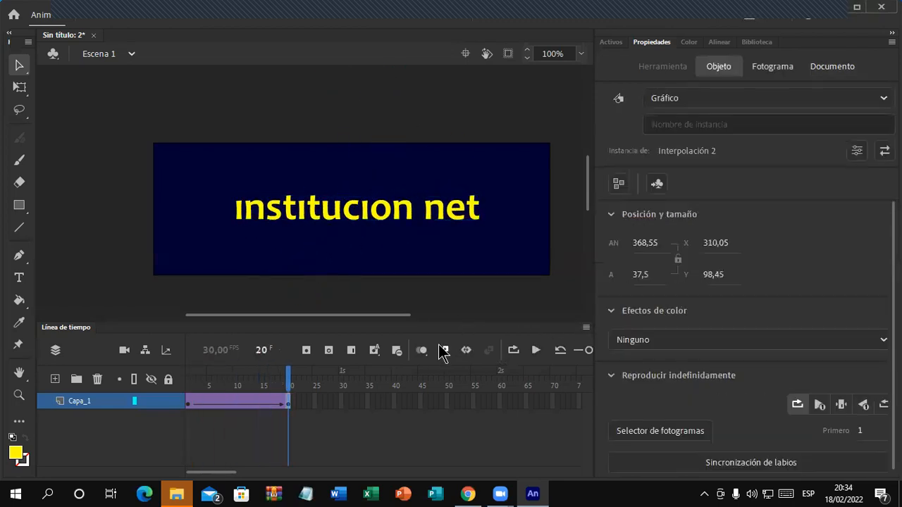
pyautogui.press('Return')
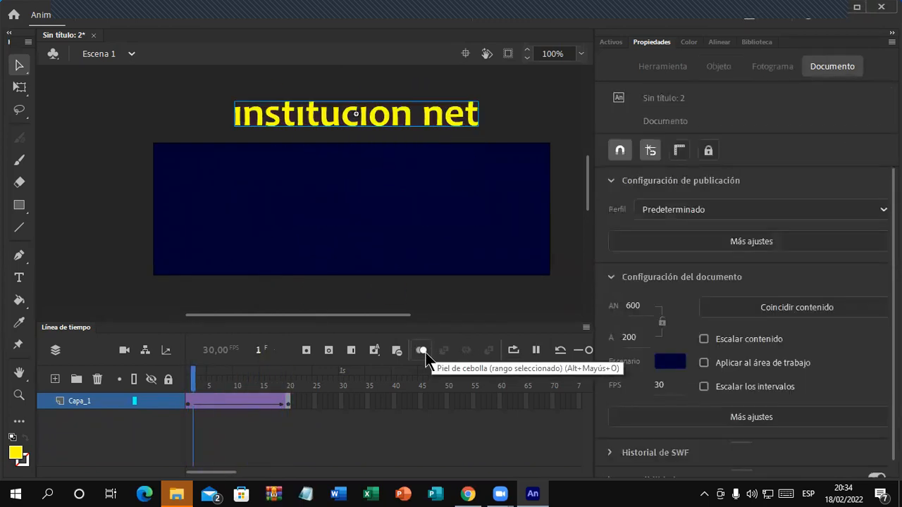
pyautogui.press('Return')
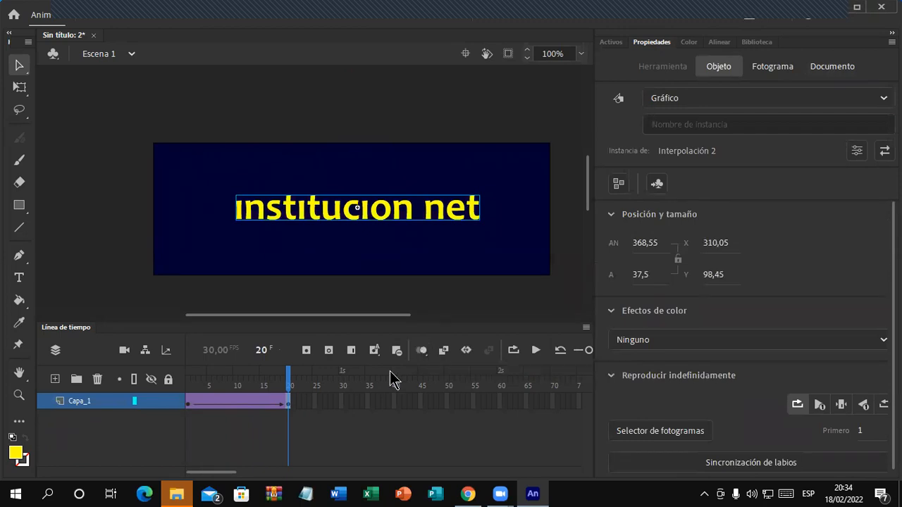
# Step: Rename Capa_1 to 'Texto' and add an empty Capa_2 layer above it
pyautogui.doubleClick(86, 401)
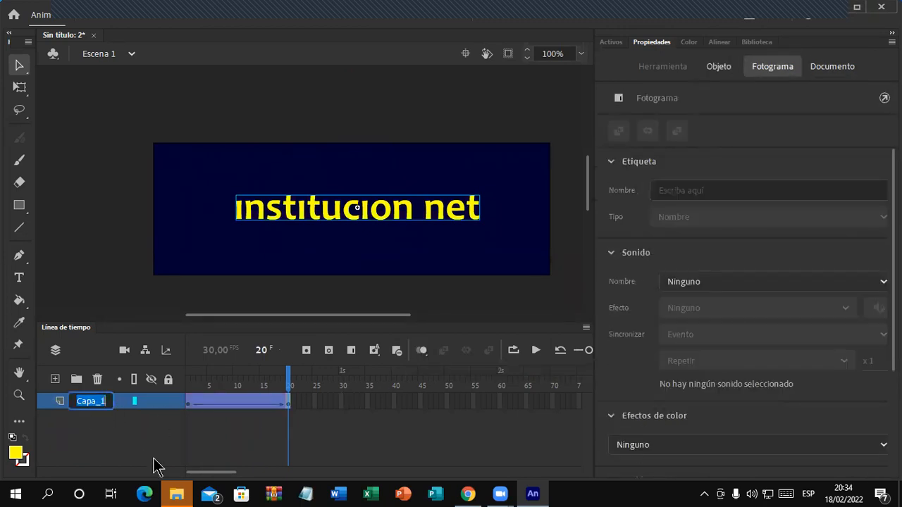
pyautogui.write('Texto')
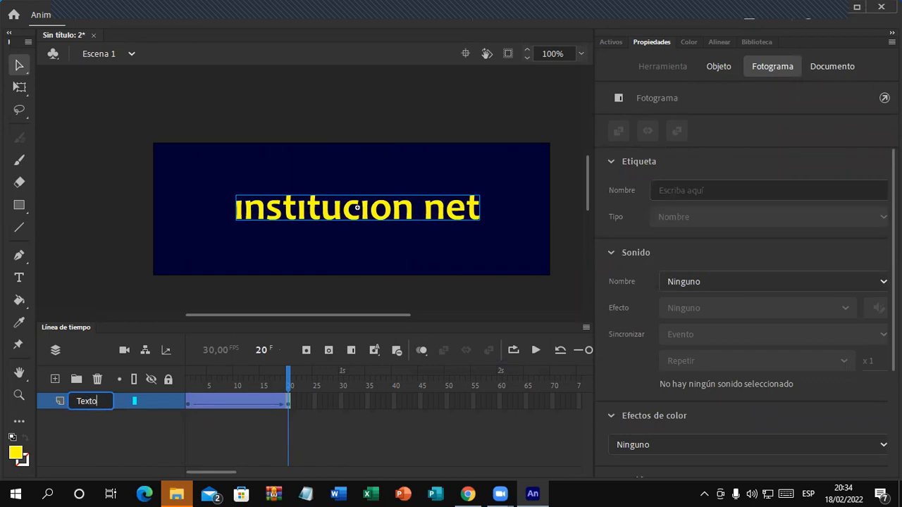
pyautogui.press('Return')
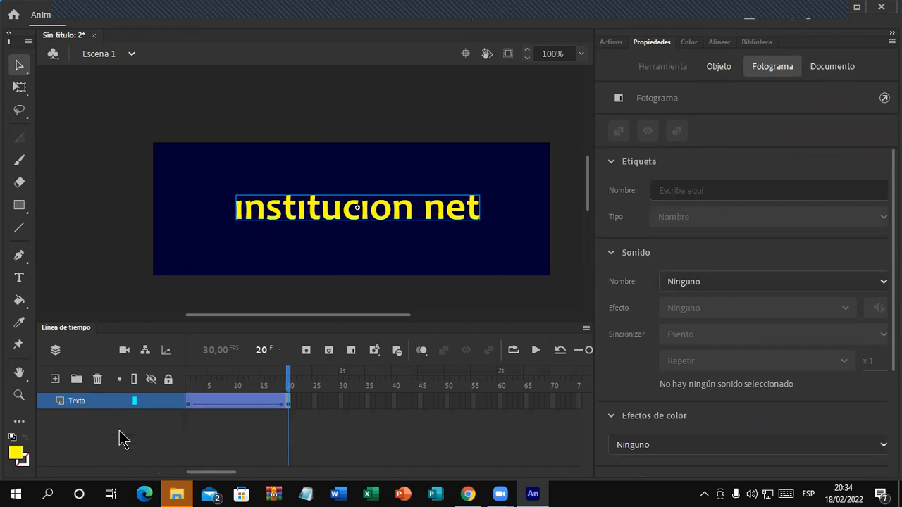
pyautogui.click(55, 379)
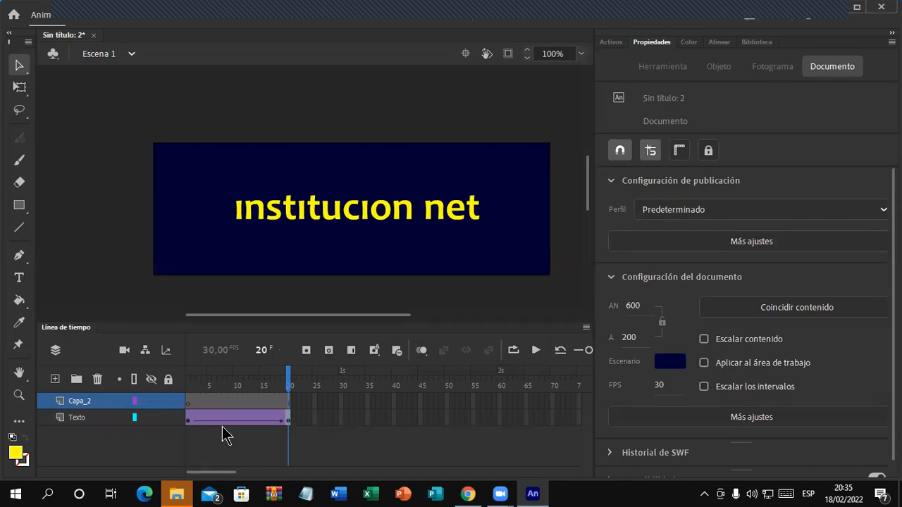
# Step: Insert an empty keyframe at frame 20 on Capa_2
pyautogui.click(287, 407)
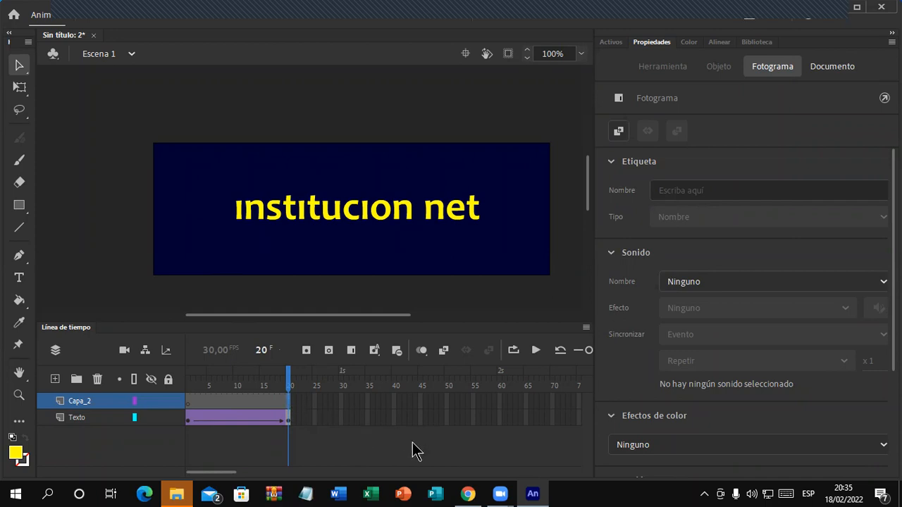
pyautogui.click(308, 354)
# Step: Draw a small circle with the Oval tool just beyond the stage's top-left corner
pyautogui.click(19, 205)
pyautogui.click(71, 246)
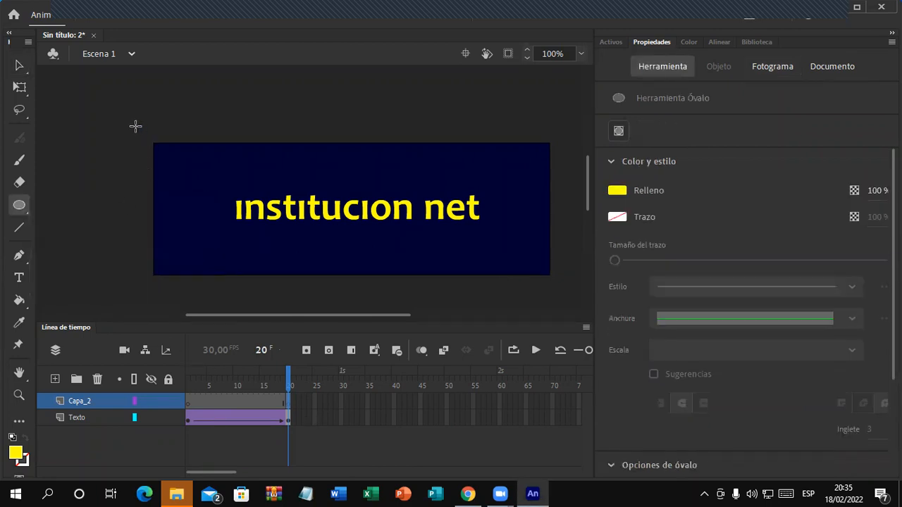
pyautogui.moveTo(131, 124); pyautogui.dragTo(143, 135)
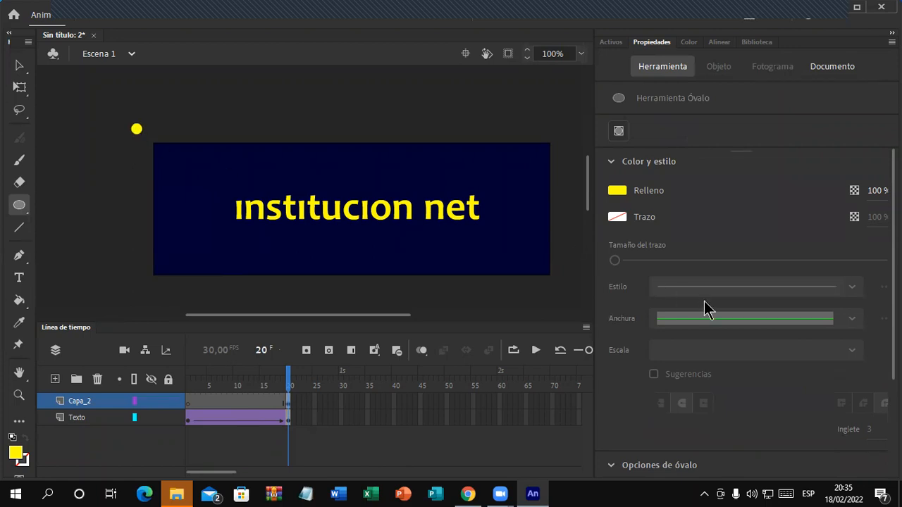
pyautogui.click(617, 190)
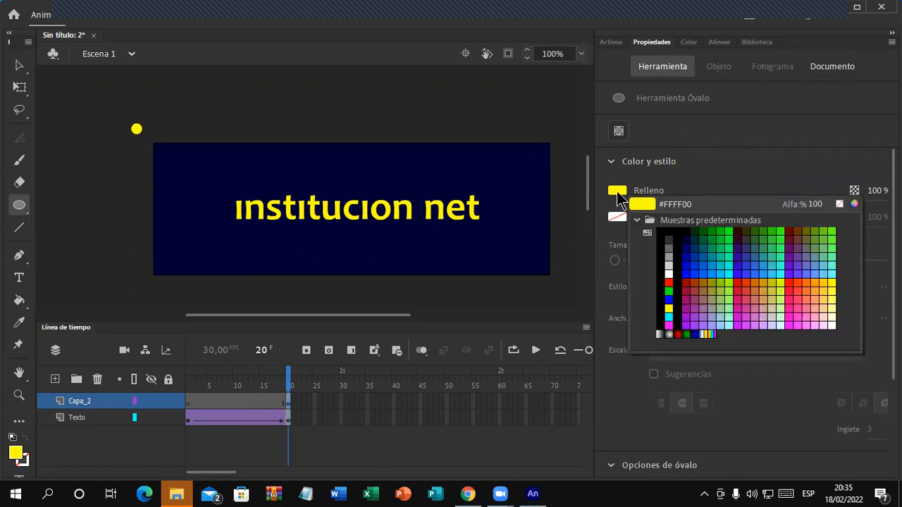
pyautogui.click(700, 273)
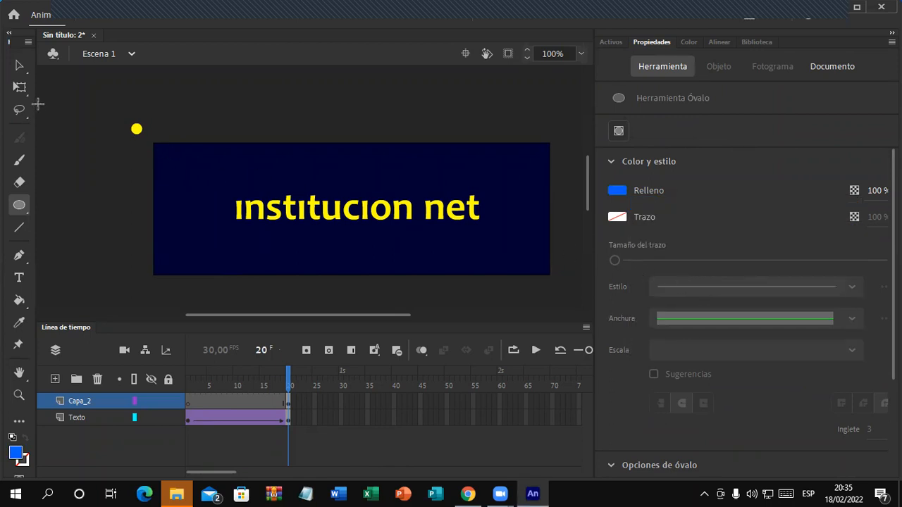
# Step: Select the dot and change its fill to cyan #00CCFF
pyautogui.click(19, 65)
pyautogui.click(137, 128)
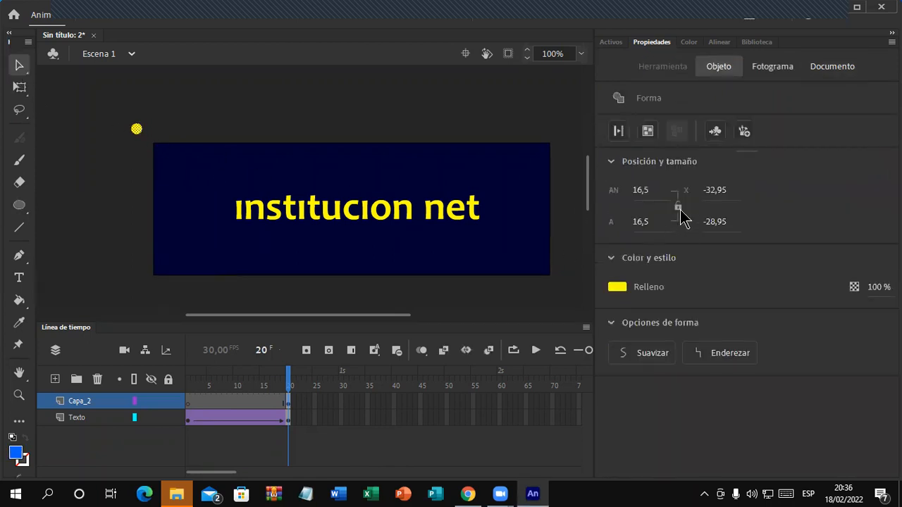
pyautogui.click(619, 288)
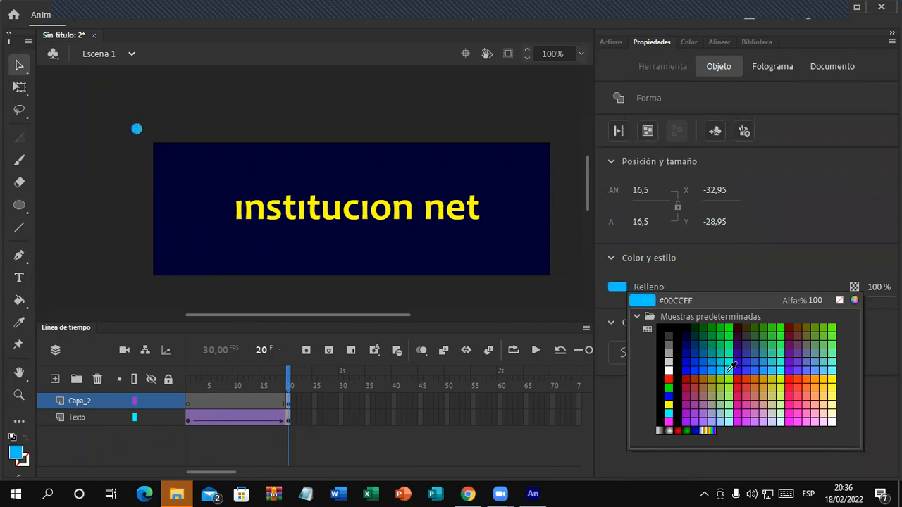
pyautogui.click(722, 368)
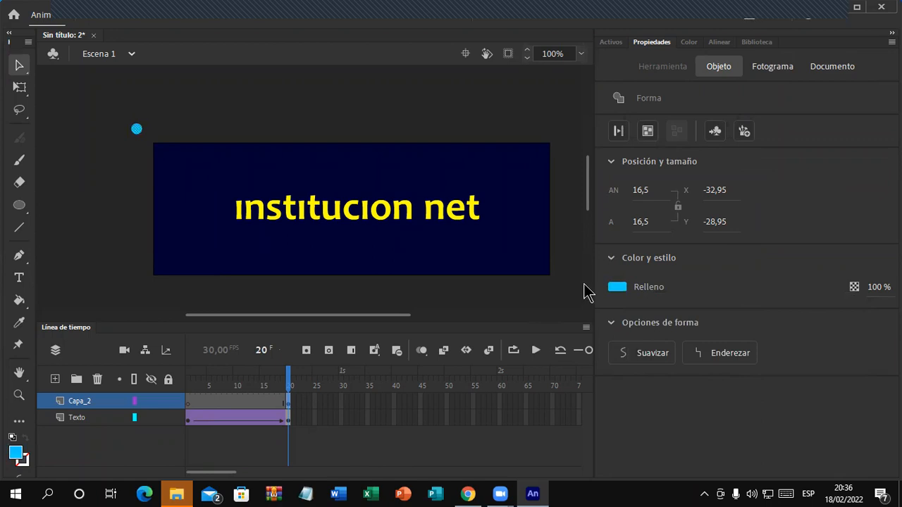
# Step: Set the cyan dot's width and height to 16 in Position and Size
pyautogui.click(643, 190)
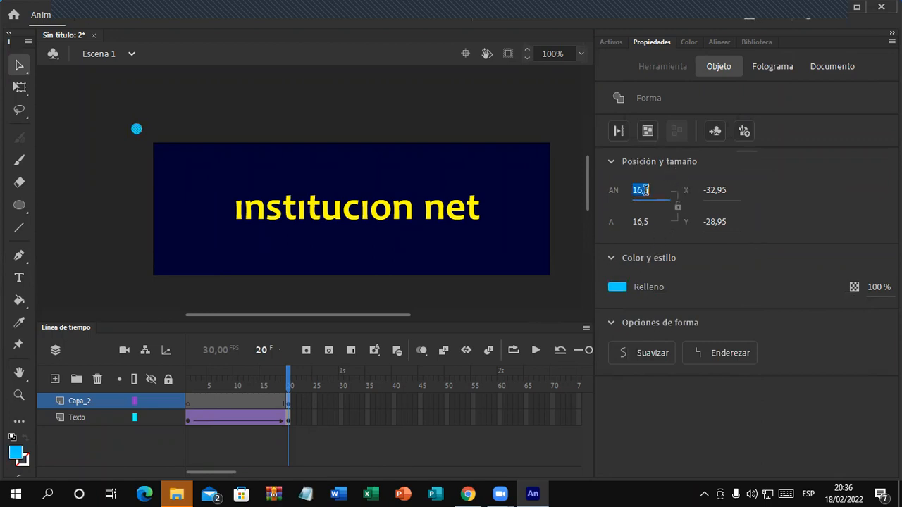
pyautogui.write('16,')
pyautogui.press('Tab')
pyautogui.write('16,5')
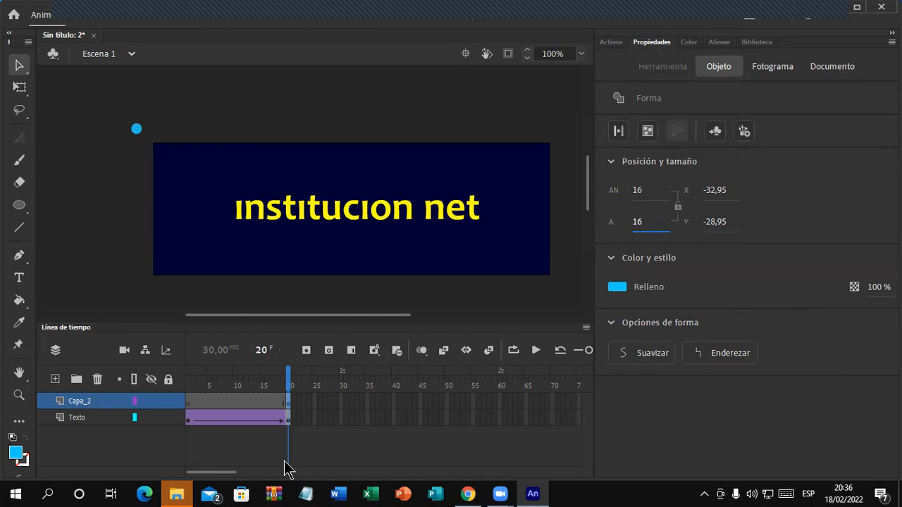
pyautogui.moveTo(221, 479)
pyautogui.mouseDown()
pyautogui.moveTo(235, 484)
pyautogui.moveTo(226, 477)
pyautogui.mouseUp()
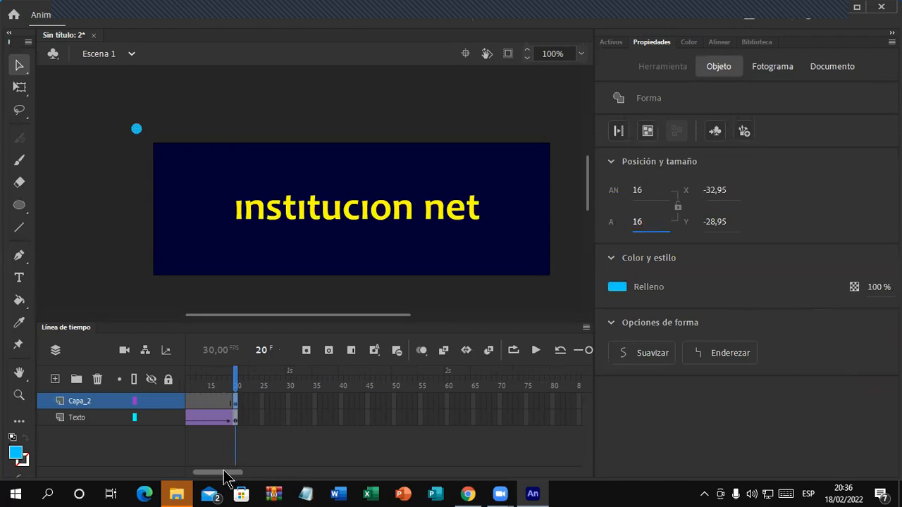
# Step: Add a keyframe at frame 30 on Capa_2, then select frame 30 on Texto
pyautogui.click(286, 403)
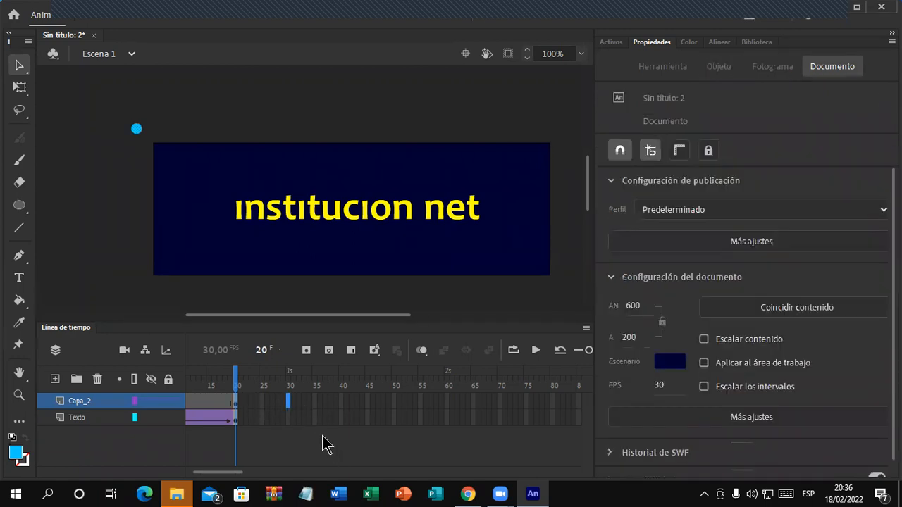
pyautogui.click(306, 350)
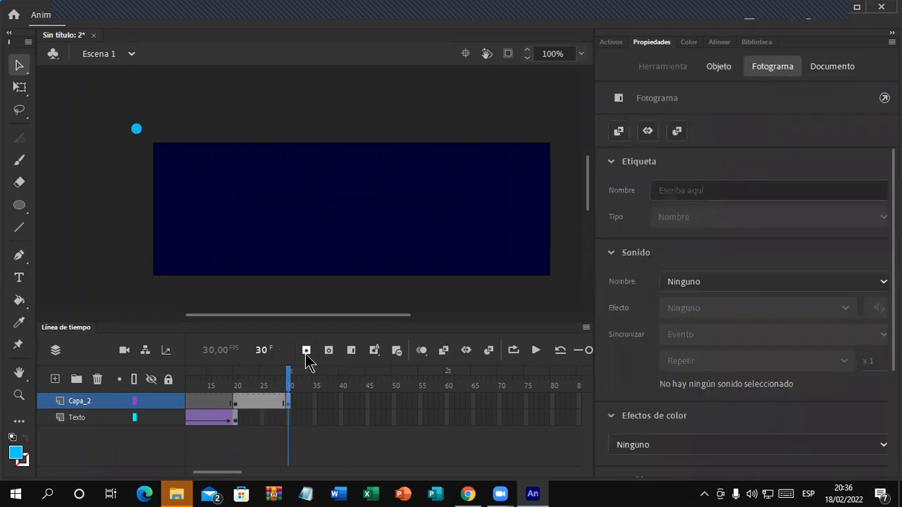
pyautogui.click(290, 403)
pyautogui.click(288, 422)
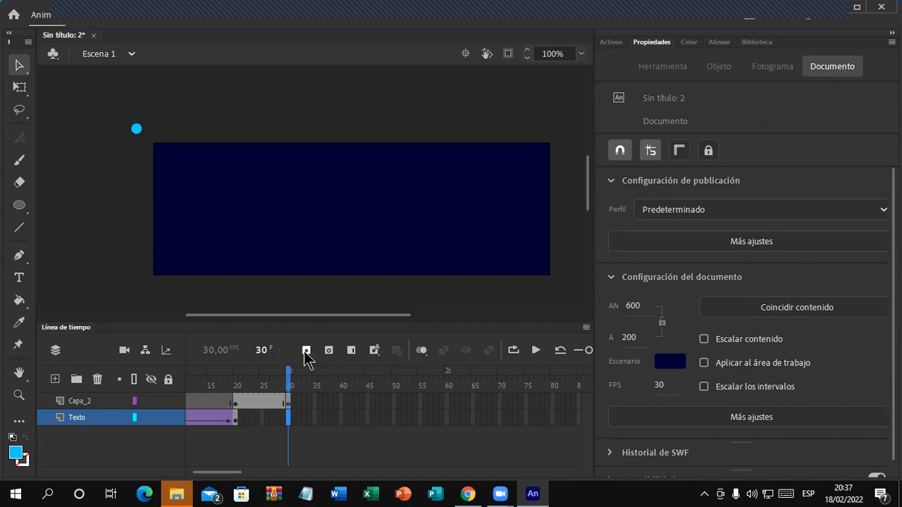
# Step: Extend Texto to frame 30 and move the frame-30 dot to X 97.05, Y 184
pyautogui.click(350, 353)
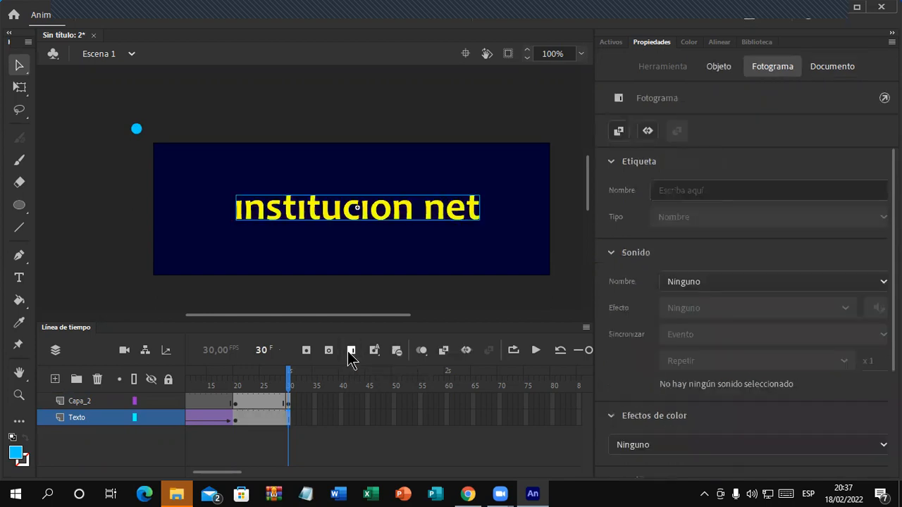
pyautogui.click(289, 404)
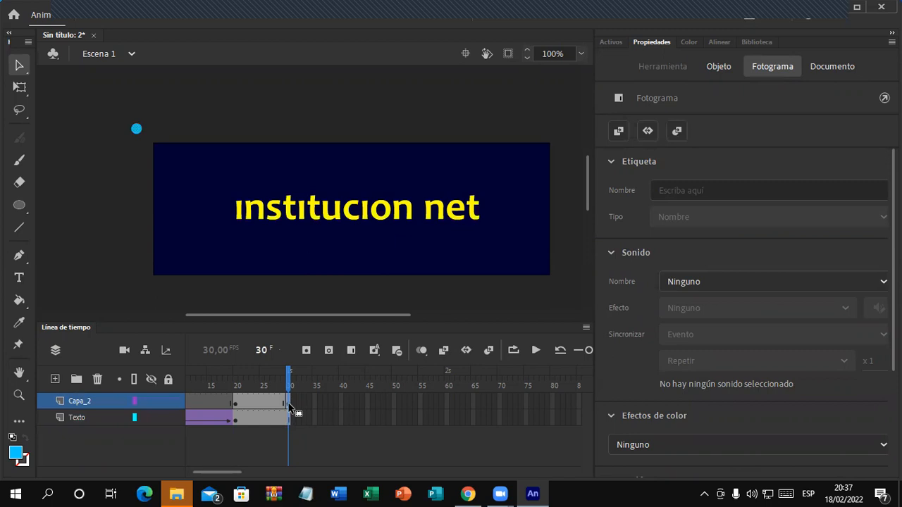
pyautogui.moveTo(141, 136); pyautogui.dragTo(223, 276)
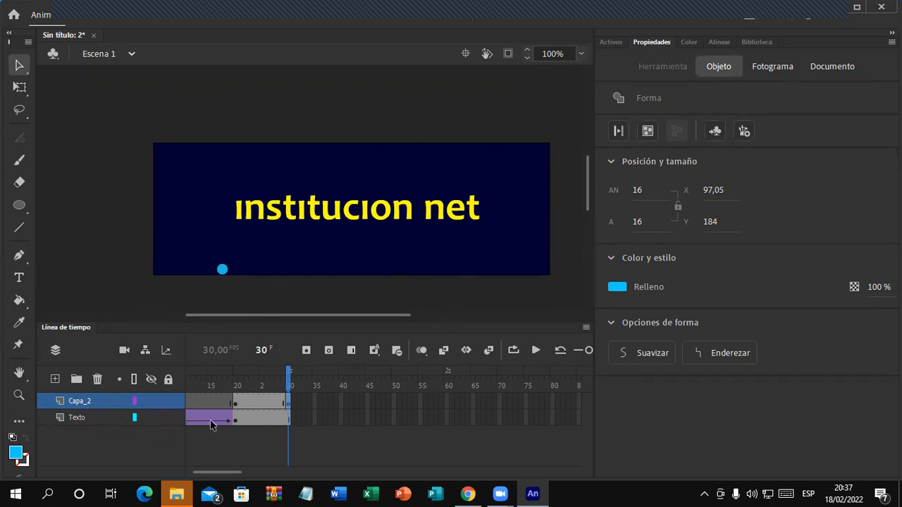
pyautogui.moveTo(232, 473); pyautogui.dragTo(265, 473)
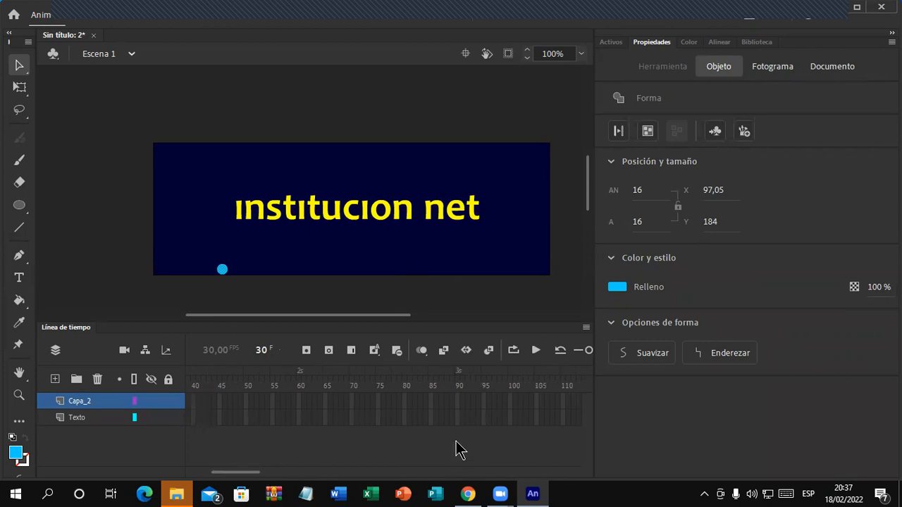
# Step: Extend the Texto layer through frame 100 with F5
pyautogui.click(509, 419)
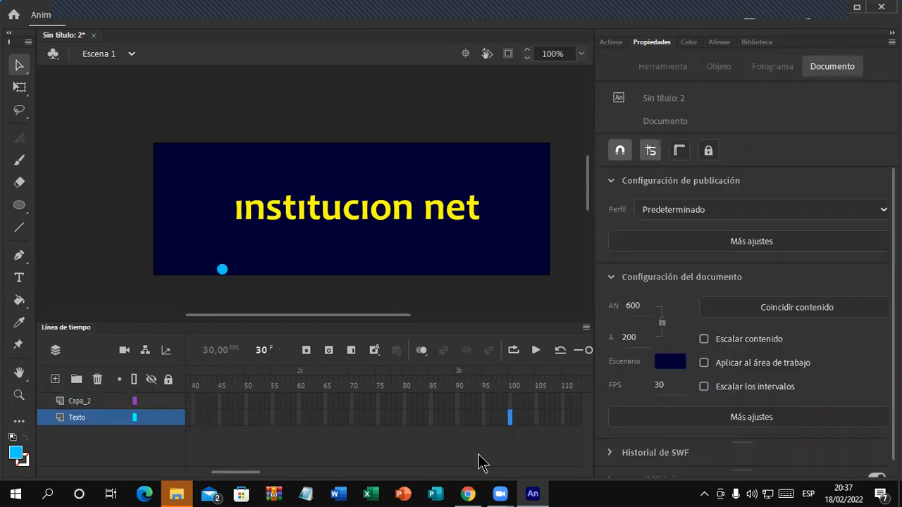
pyautogui.press('F5')
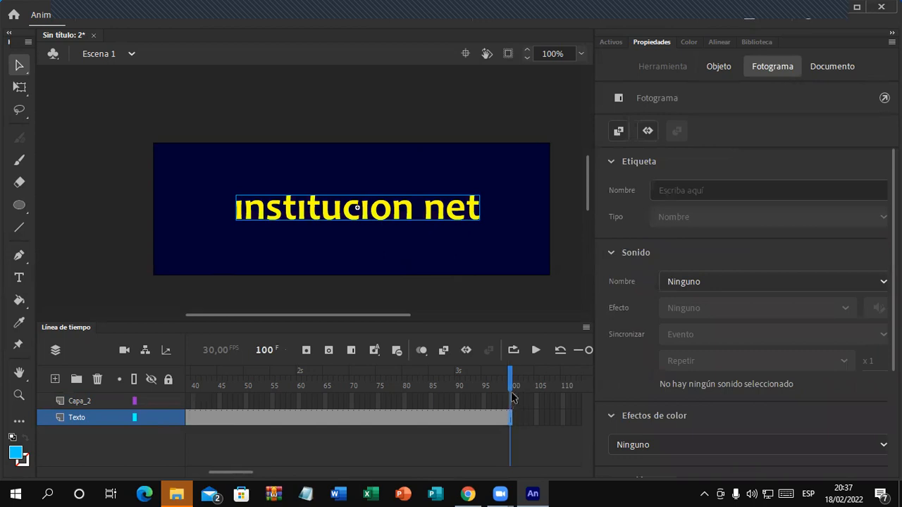
pyautogui.moveTo(250, 479); pyautogui.dragTo(227, 478)
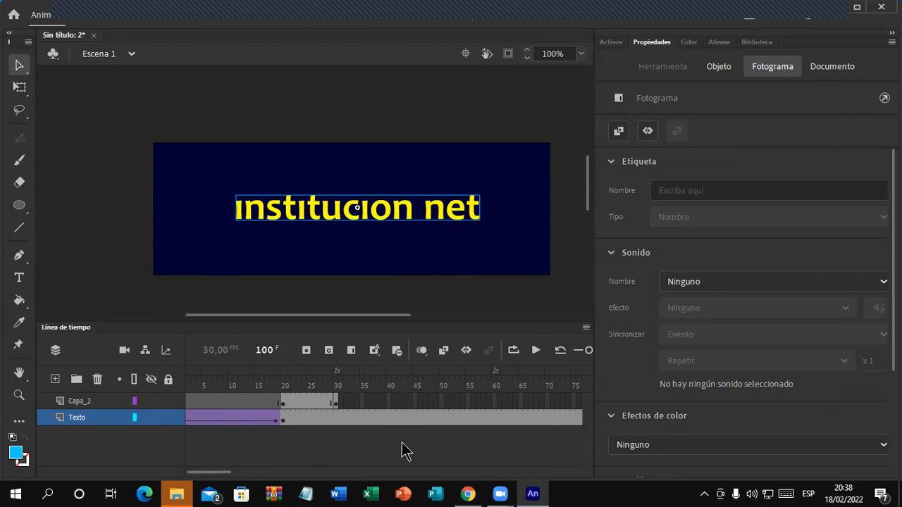
# Step: Select the cyan dot and add a keyframe at frame 40 on Capa_2
pyautogui.click(334, 402)
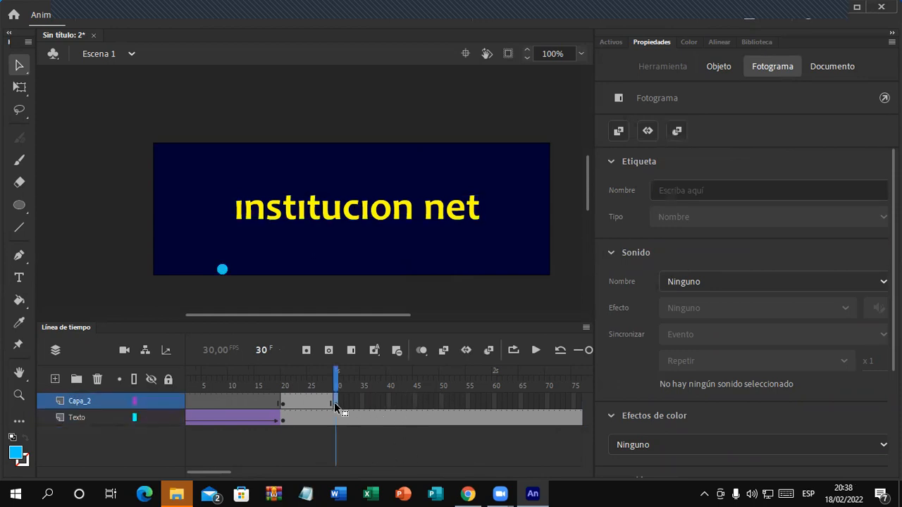
pyautogui.click(224, 273)
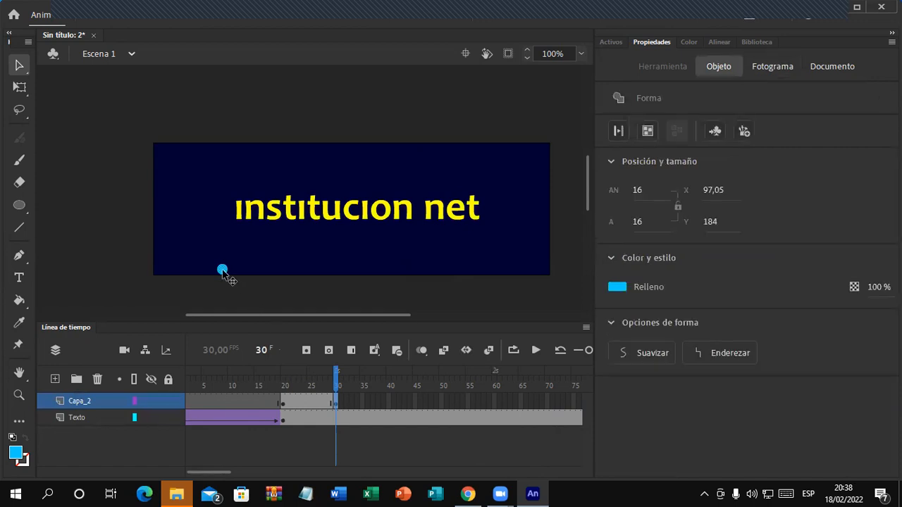
pyautogui.click(388, 402)
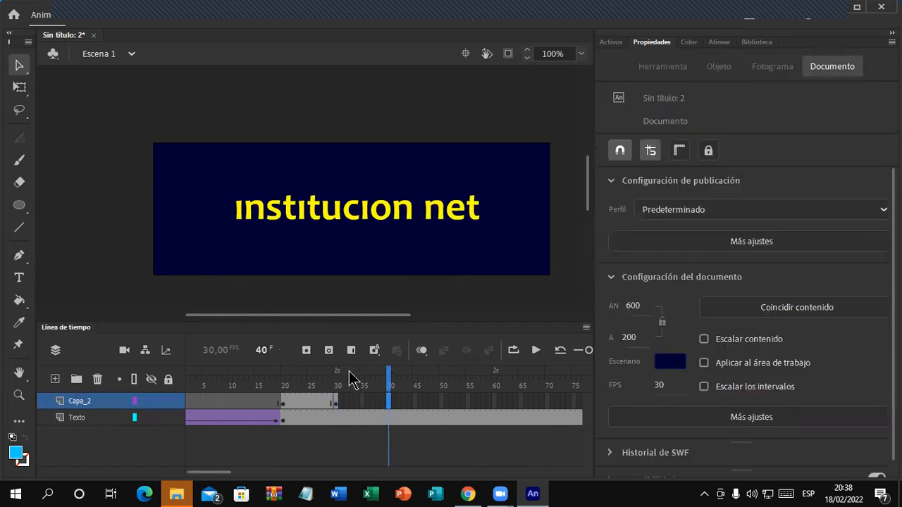
pyautogui.click(307, 349)
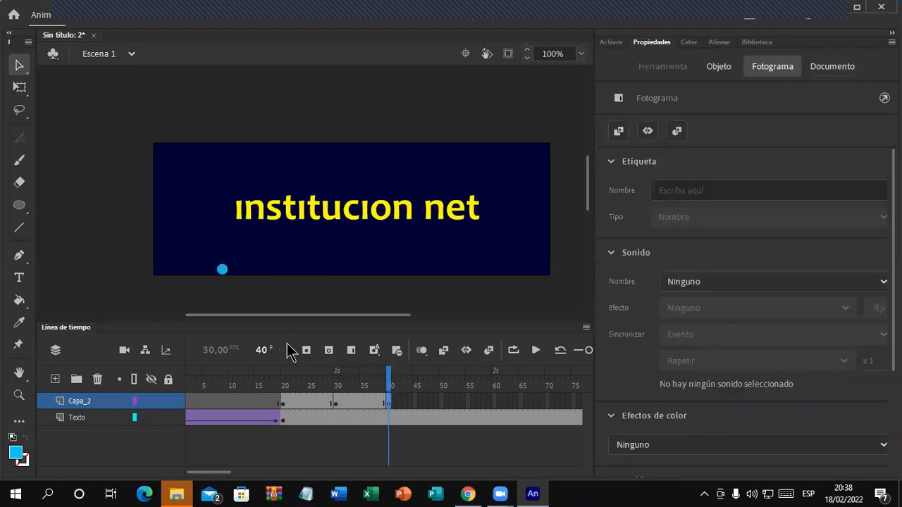
# Step: Pose the dot at the top edge (frame 40), bottom (50) and right edge (60)
pyautogui.moveTo(223, 270); pyautogui.dragTo(352, 150)
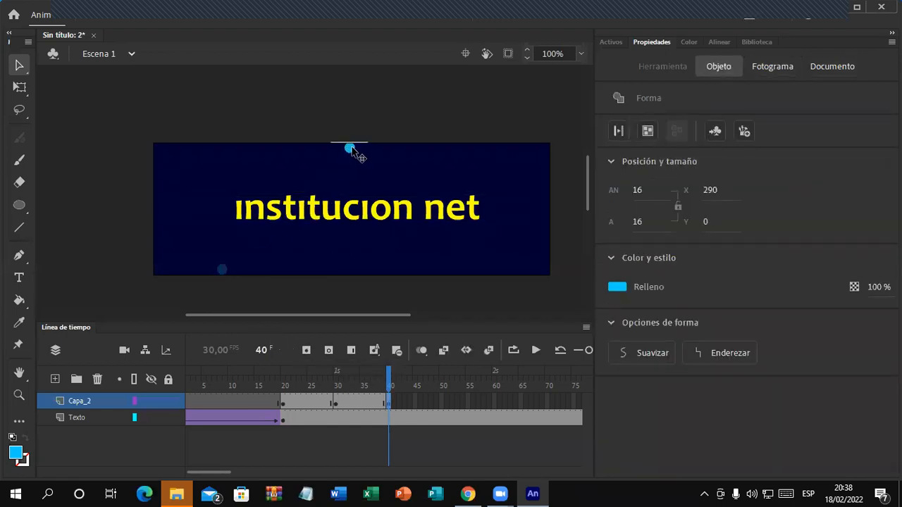
pyautogui.click(441, 403)
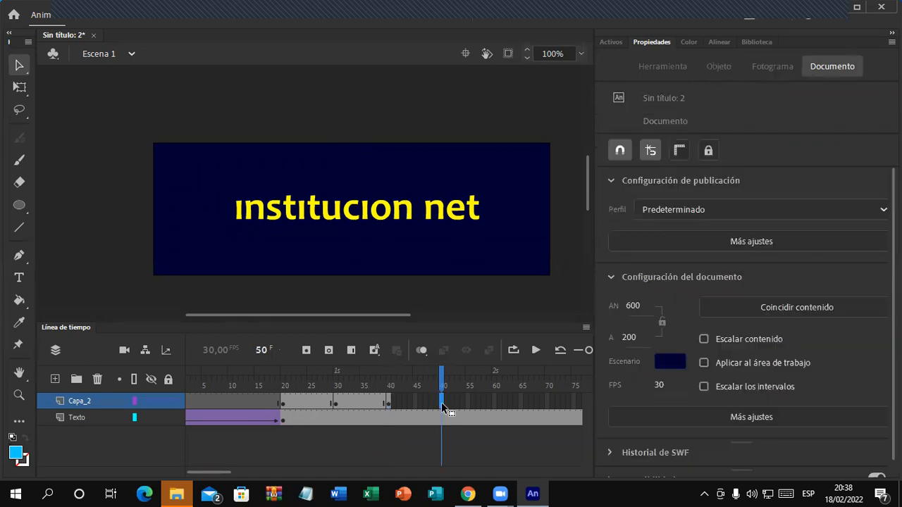
pyautogui.click(306, 350)
pyautogui.moveTo(350, 150); pyautogui.dragTo(445, 272)
pyautogui.click(494, 402)
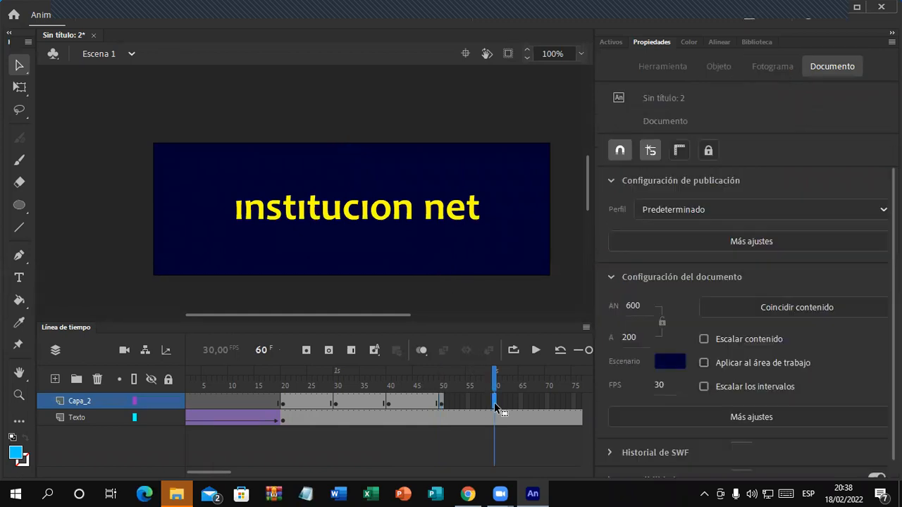
pyautogui.click(308, 348)
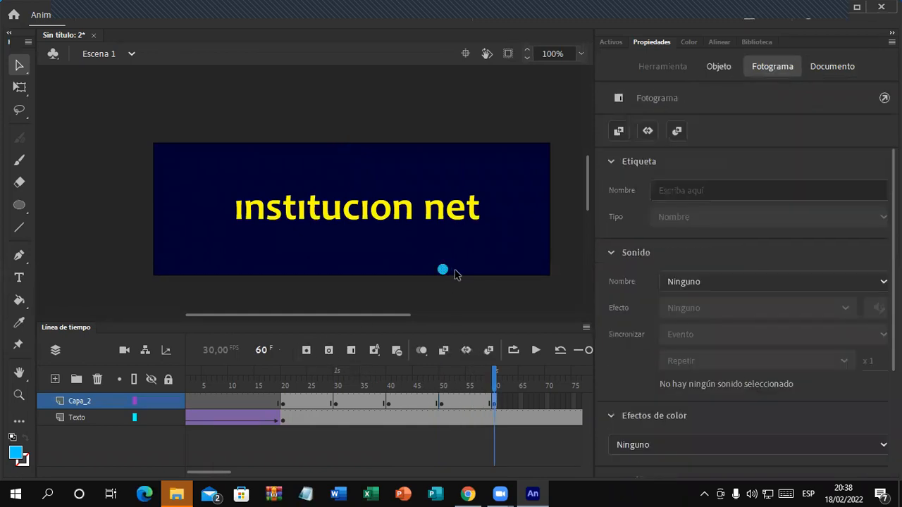
pyautogui.moveTo(445, 271); pyautogui.dragTo(553, 211)
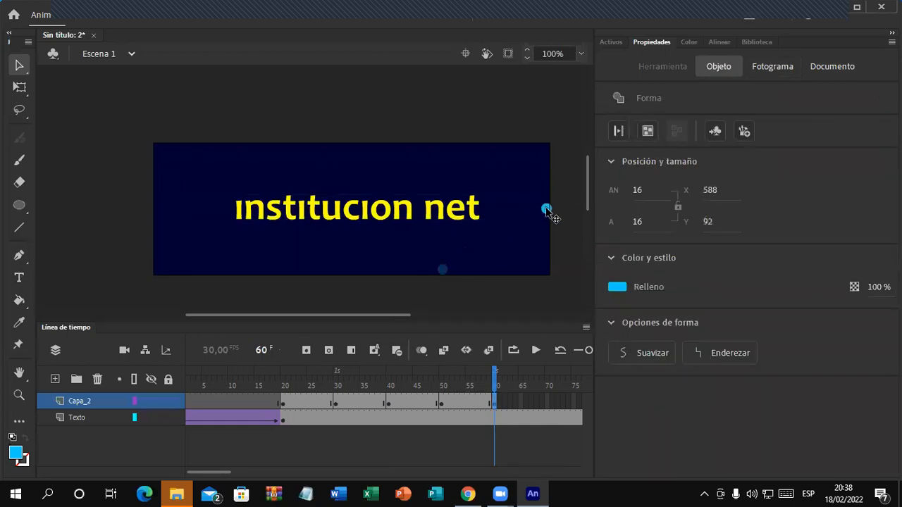
# Step: Add keyframes at frames 70 and 80, posing the dot at the top, then beside the text's start
pyautogui.click(545, 399)
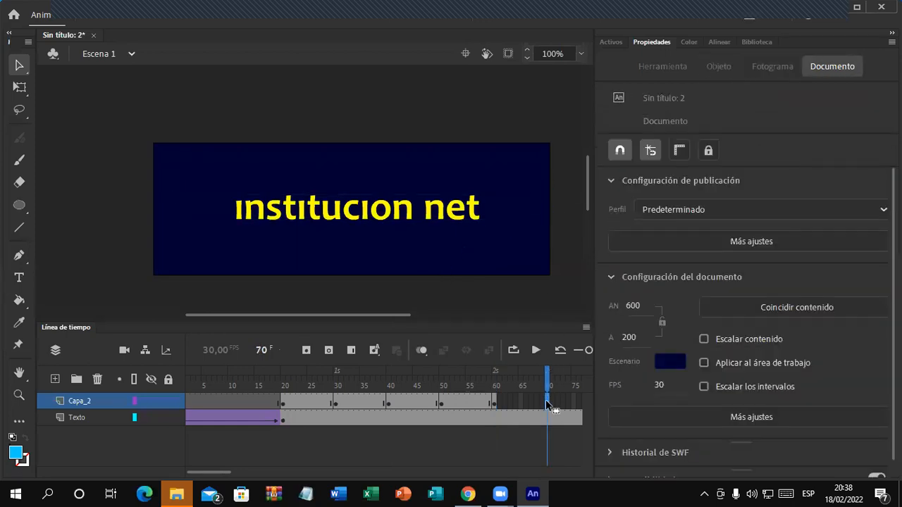
pyautogui.click(306, 350)
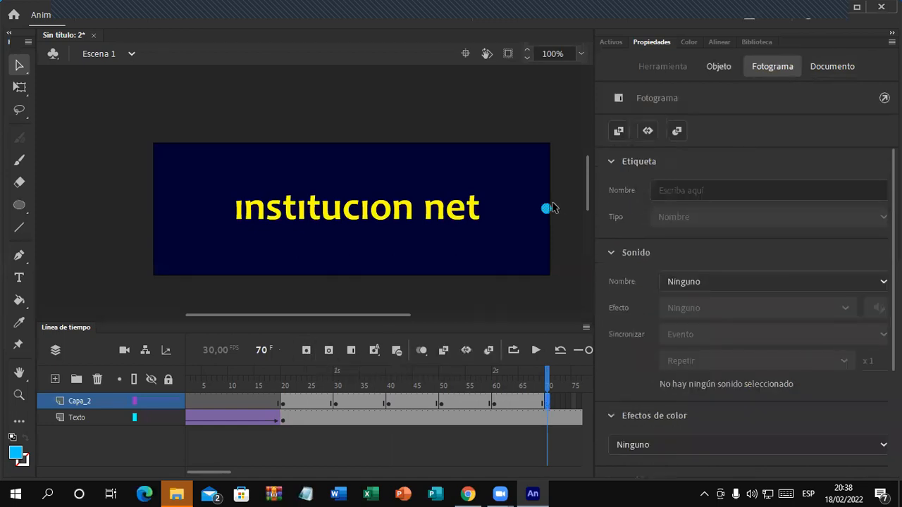
pyautogui.moveTo(545, 208); pyautogui.dragTo(373, 148)
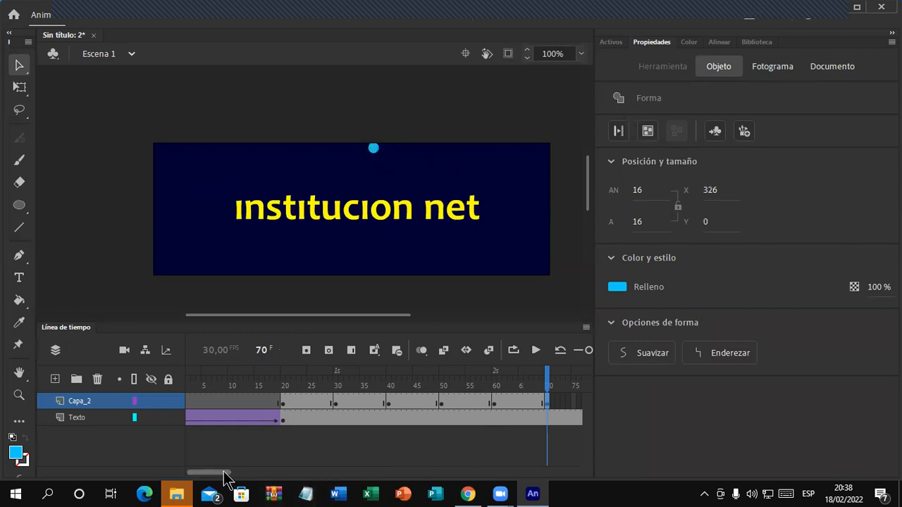
pyautogui.moveTo(223, 473); pyautogui.dragTo(247, 475)
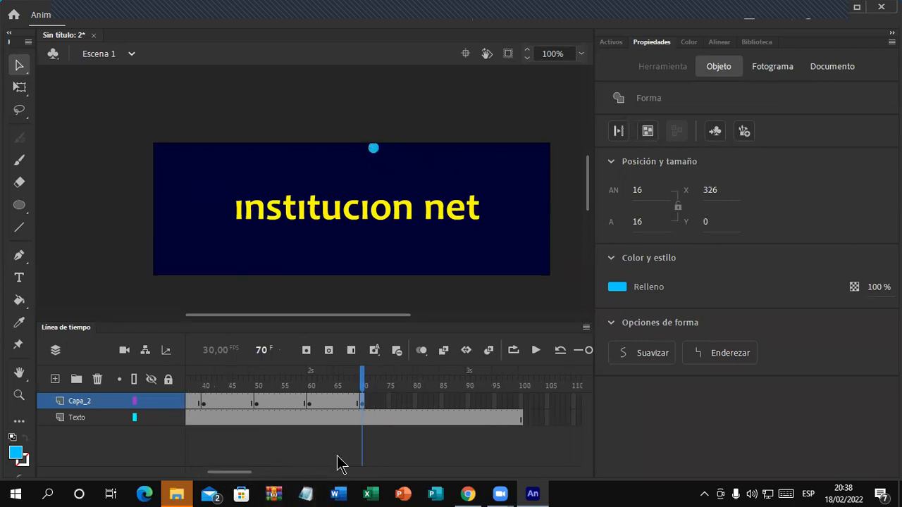
pyautogui.click(415, 400)
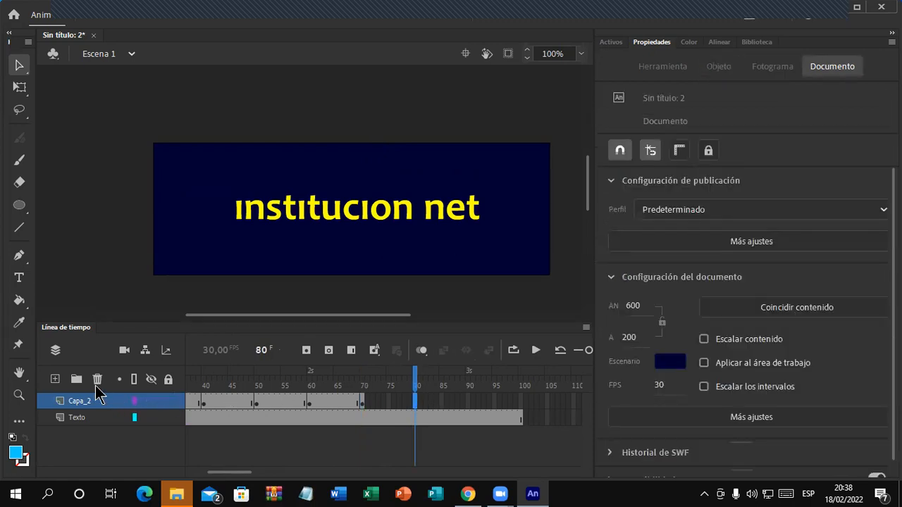
pyautogui.click(307, 352)
pyautogui.moveTo(375, 152); pyautogui.dragTo(239, 203)
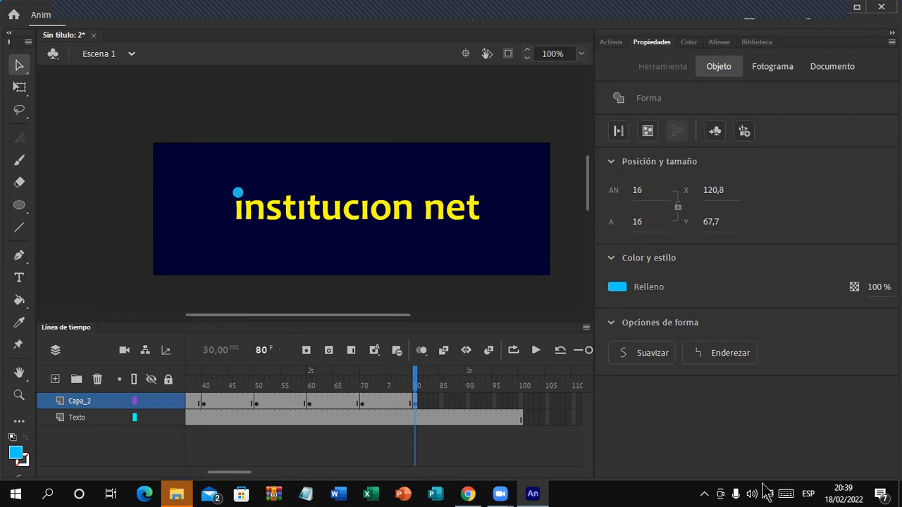
pyautogui.moveTo(246, 473); pyautogui.dragTo(240, 479)
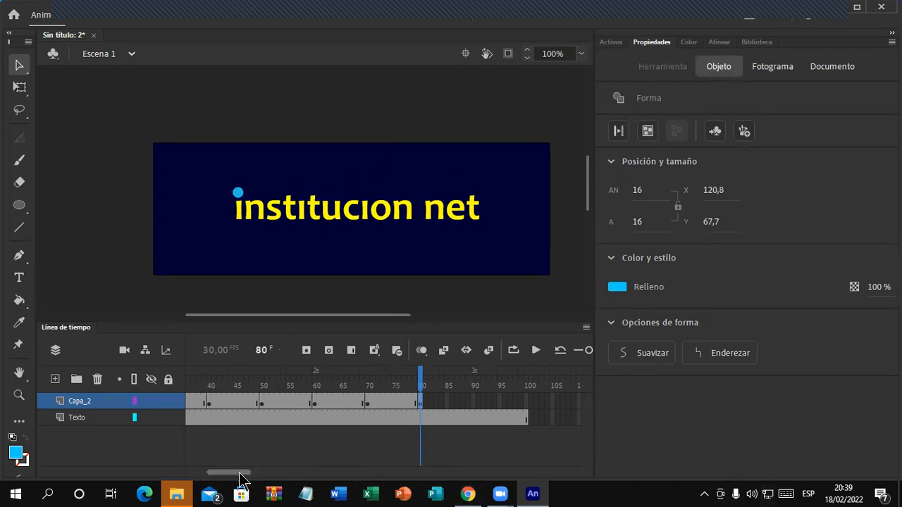
# Step: Convert the first Capa_2 dot spans, starting at frame 20, into classic tweens
pyautogui.click(891, 32)
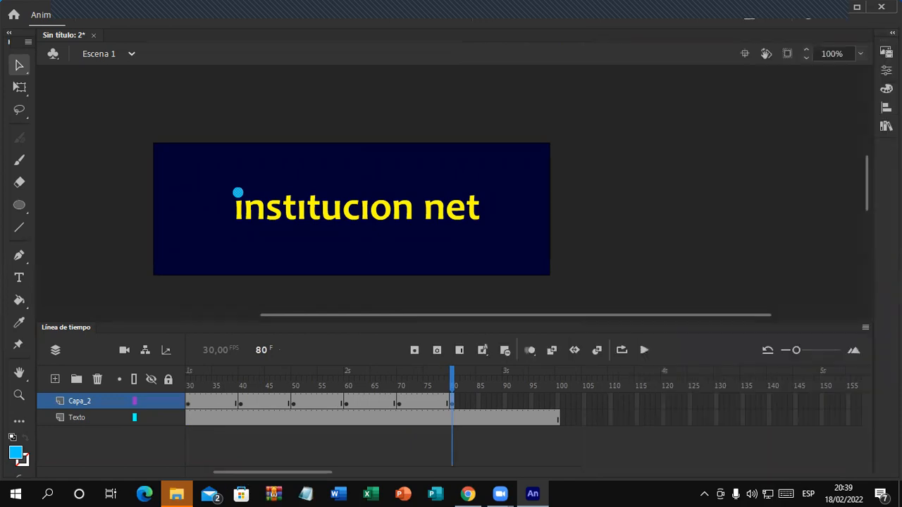
pyautogui.moveTo(300, 471); pyautogui.dragTo(287, 477)
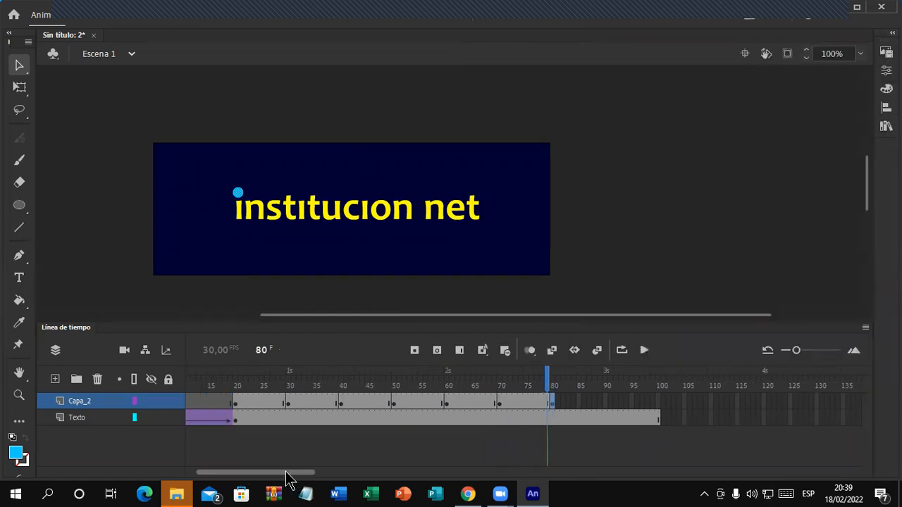
pyautogui.rightClick(268, 403)
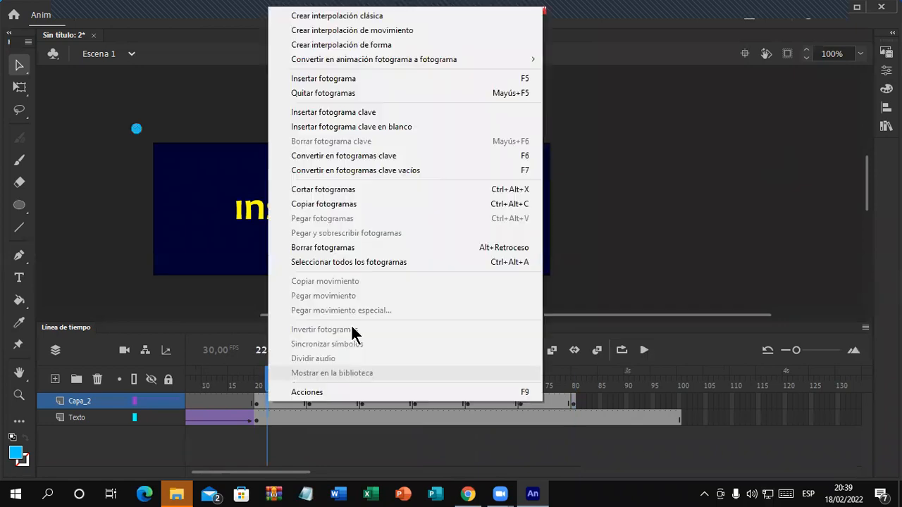
pyautogui.click(403, 16)
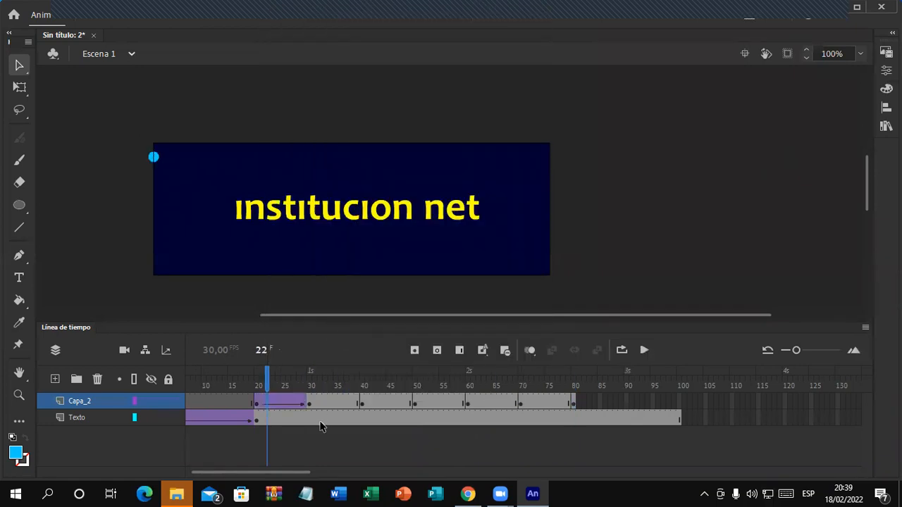
pyautogui.rightClick(336, 408)
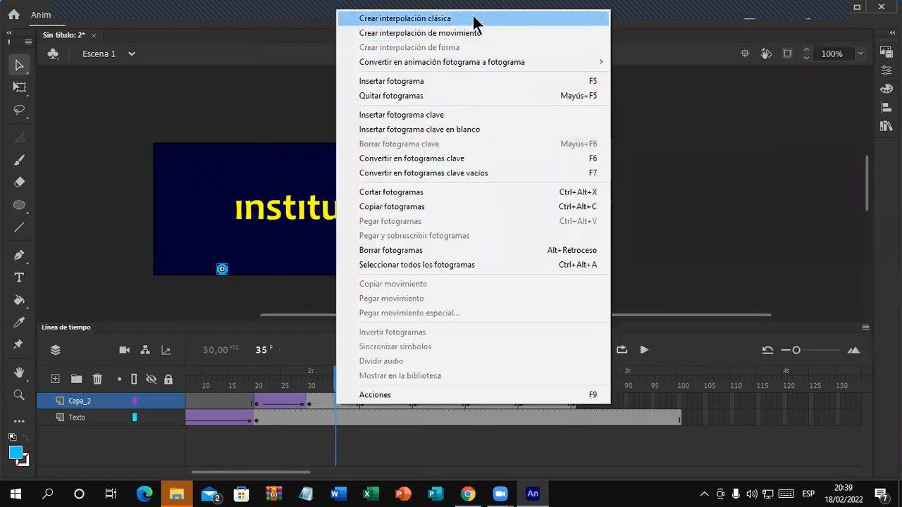
pyautogui.rightClick(444, 402)
pyautogui.click(564, 19)
# Step: Convert the Capa_2 spans for frames 60–70 and 70–80 into classic tweens, then play the animation
pyautogui.click(494, 402)
pyautogui.rightClick(494, 405)
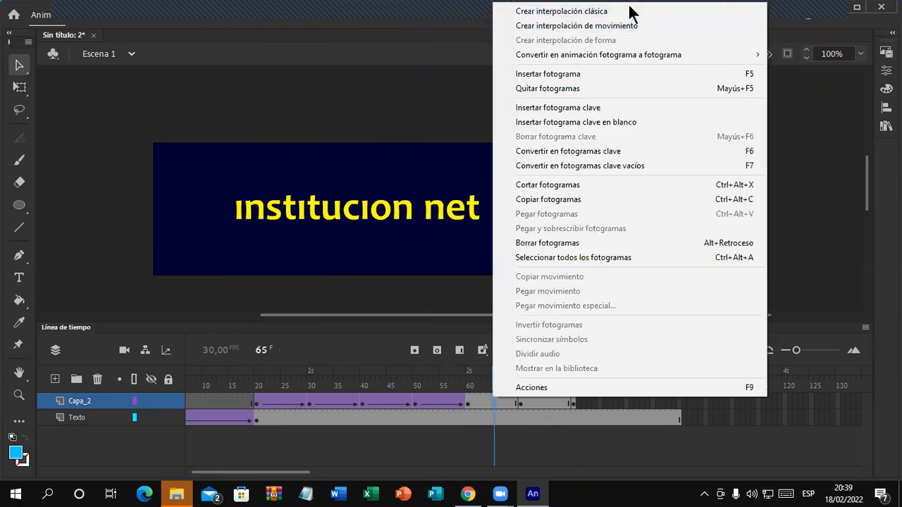
pyautogui.click(626, 12)
pyautogui.click(535, 403)
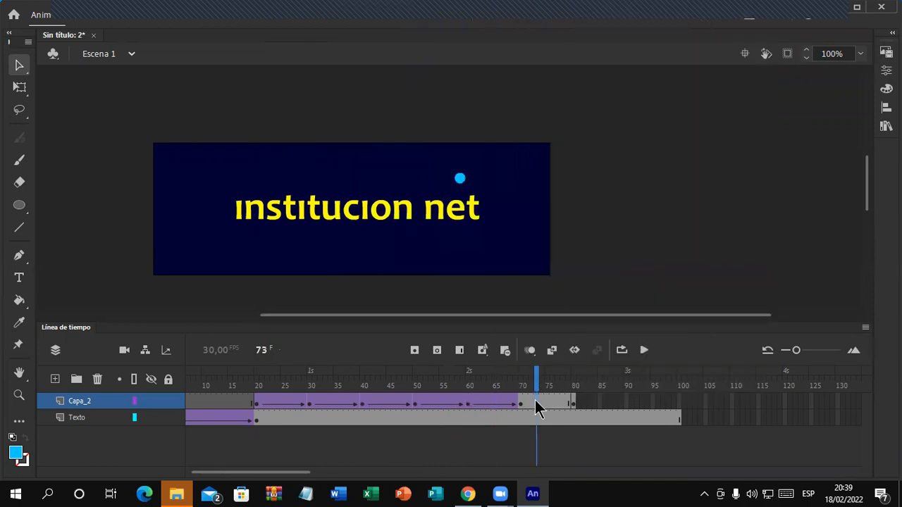
pyautogui.rightClick(536, 404)
pyautogui.click(640, 15)
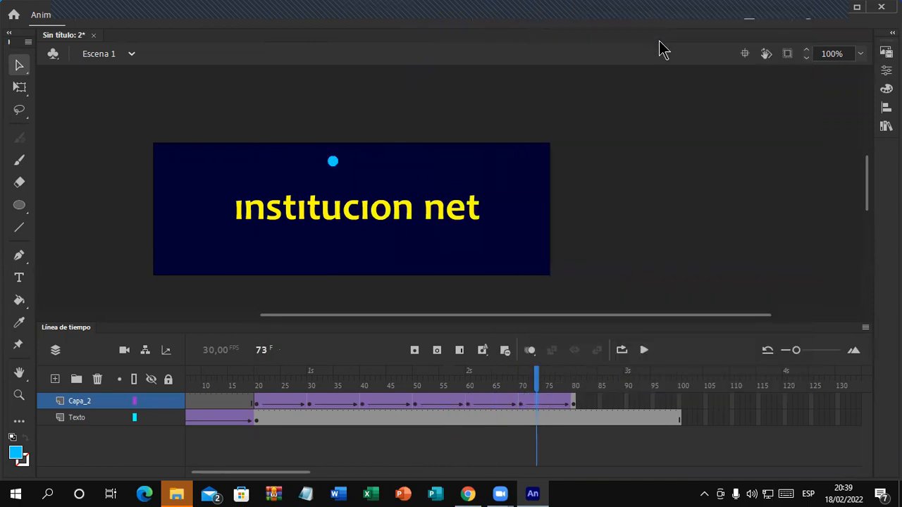
pyautogui.press('Return')
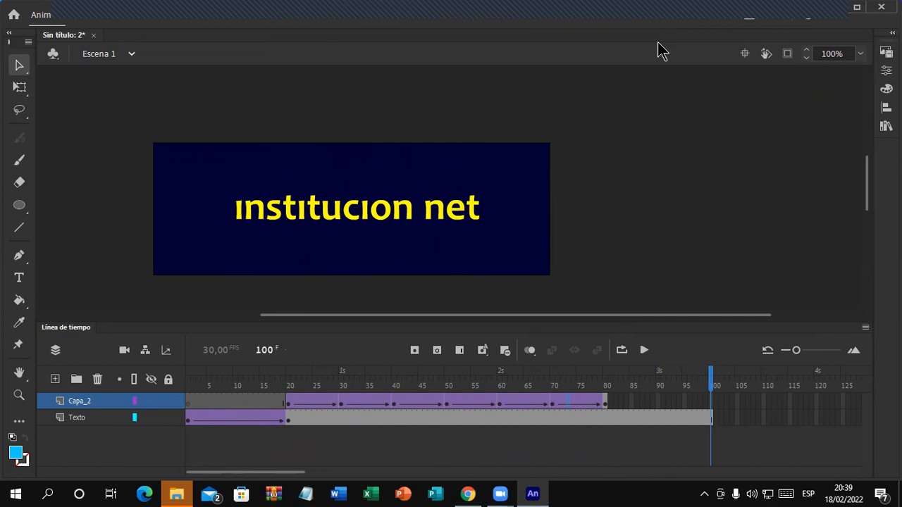
# Step: Return to frame 80 on Capa_2 and play the animation on to frame 100
pyautogui.click(606, 403)
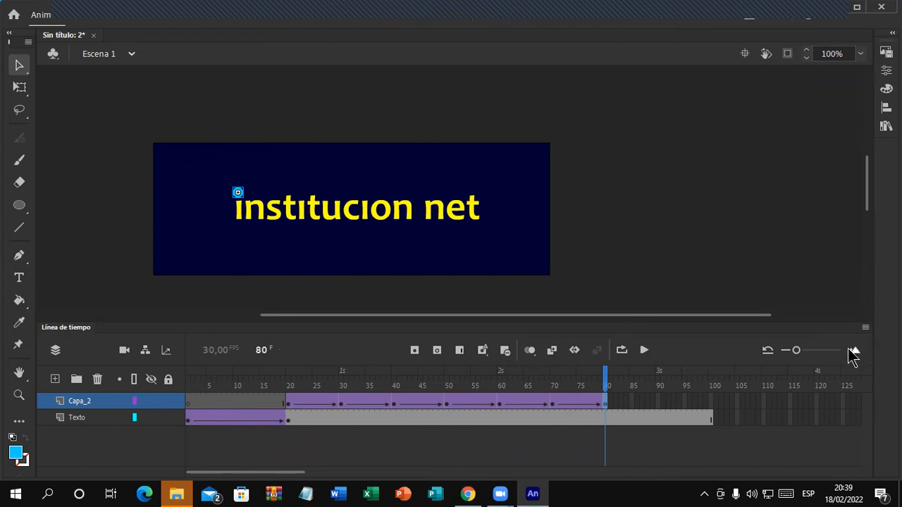
pyautogui.press('Return')
pyautogui.press('Return')
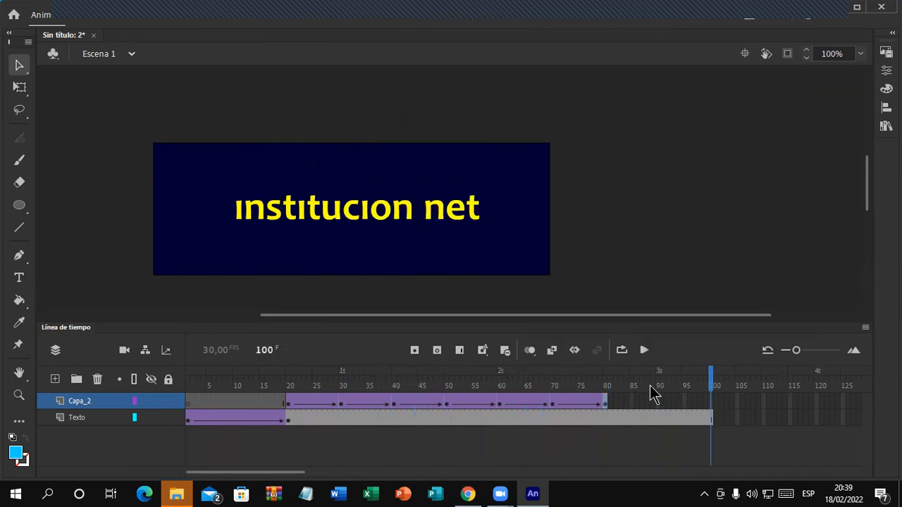
# Step: Rename Capa_2 to Punto1 and add a new layer above it named Punto2
pyautogui.doubleClick(86, 402)
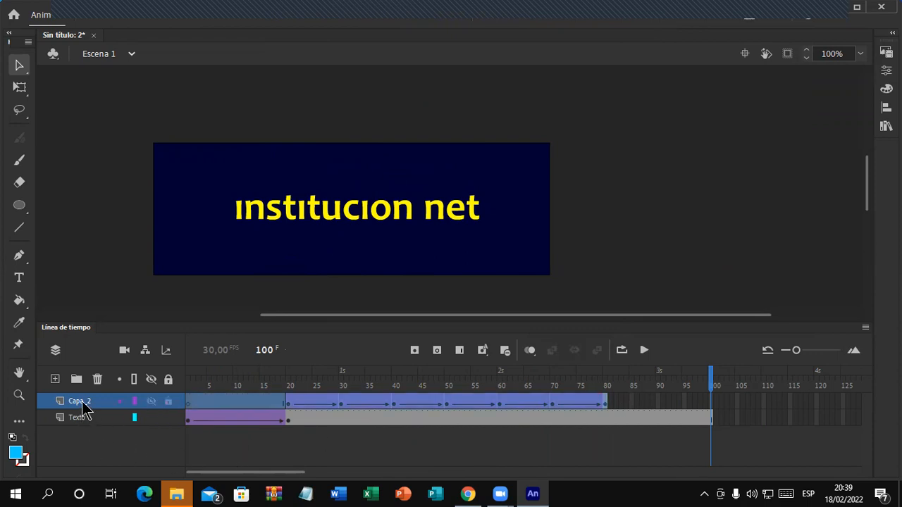
pyautogui.write('Pu')
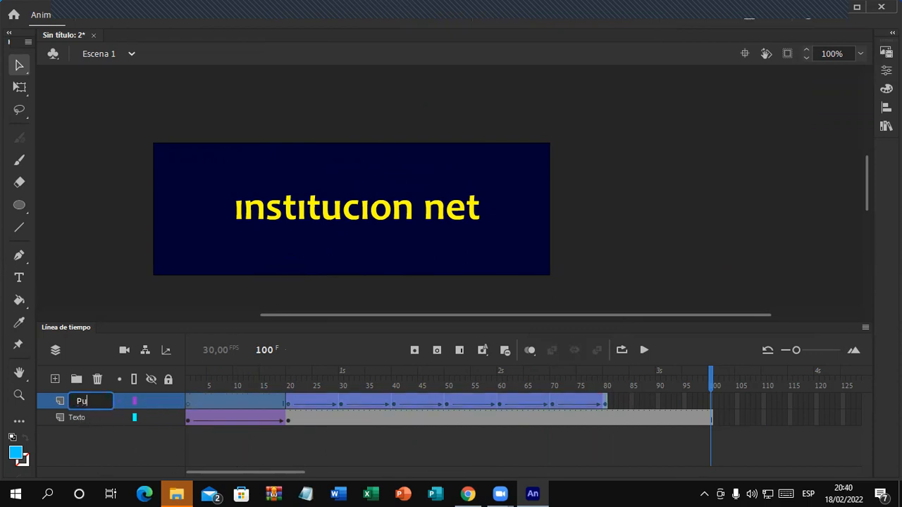
pyautogui.write('nto1')
pyautogui.press('Return')
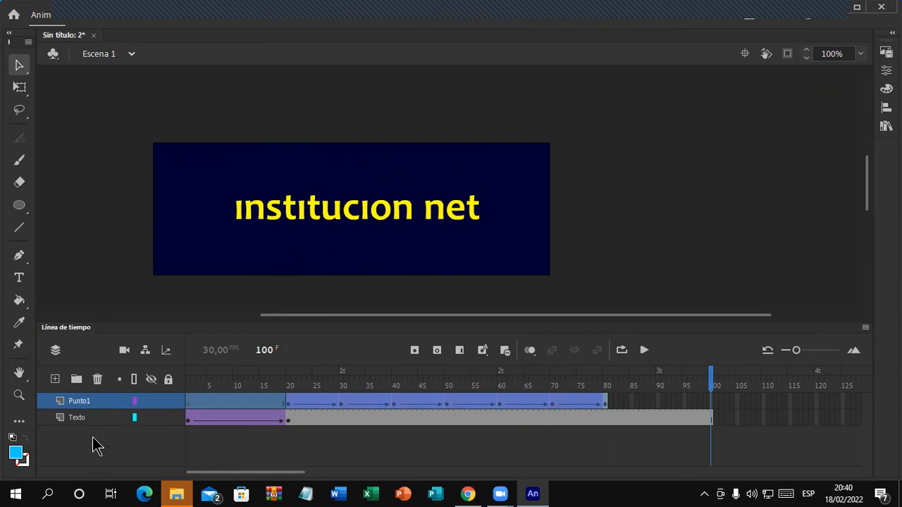
pyautogui.click(55, 380)
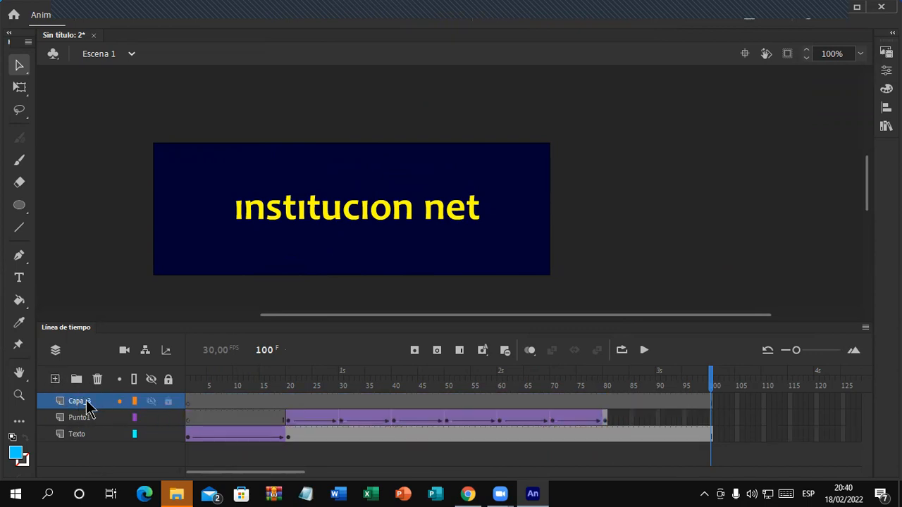
pyautogui.doubleClick(87, 400)
pyautogui.write('P')
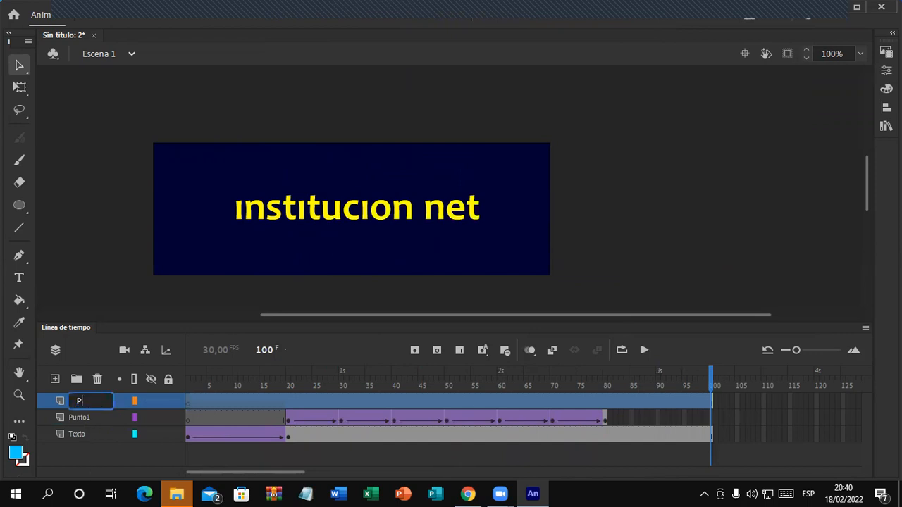
pyautogui.write('unto2')
pyautogui.press('Return')
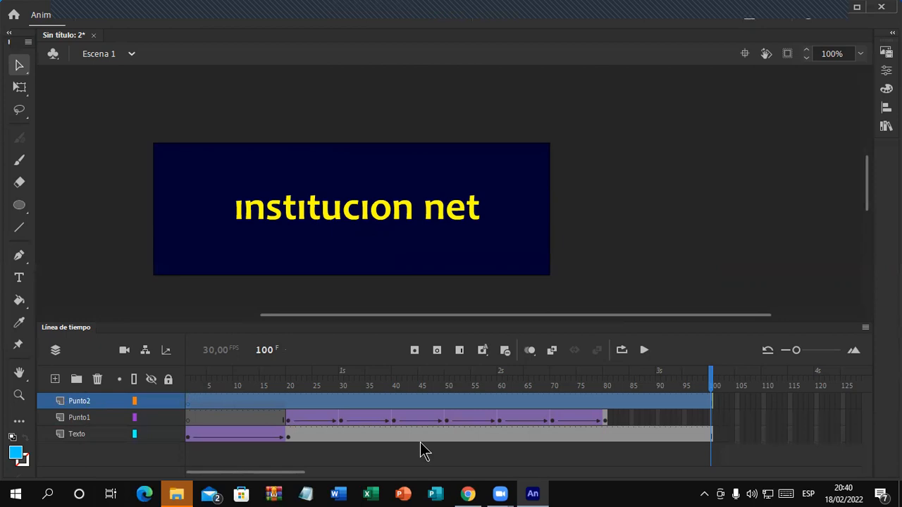
# Step: Add a keyframe at frame 80 on Punto2 and draw a small cyan dot past the stage's top-right corner
pyautogui.click(606, 409)
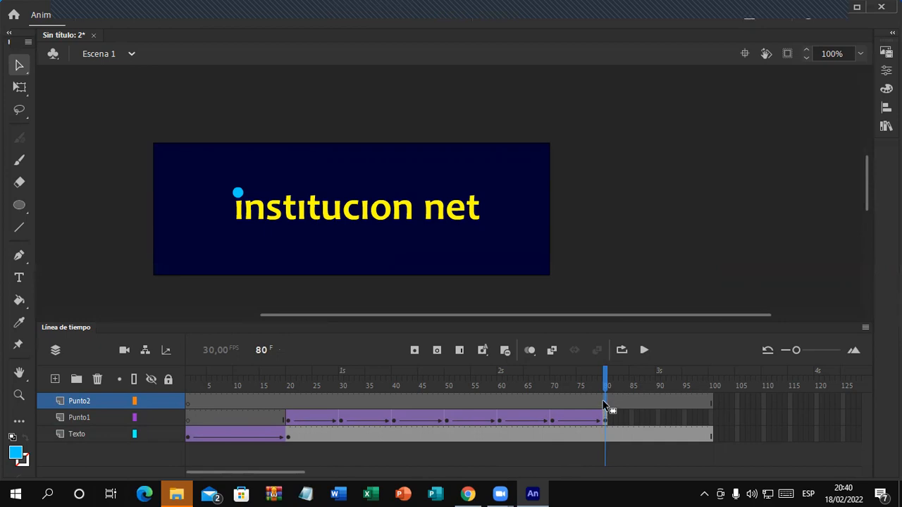
pyautogui.press('F6')
pyautogui.click(19, 205)
pyautogui.moveTo(564, 129); pyautogui.dragTo(576, 142)
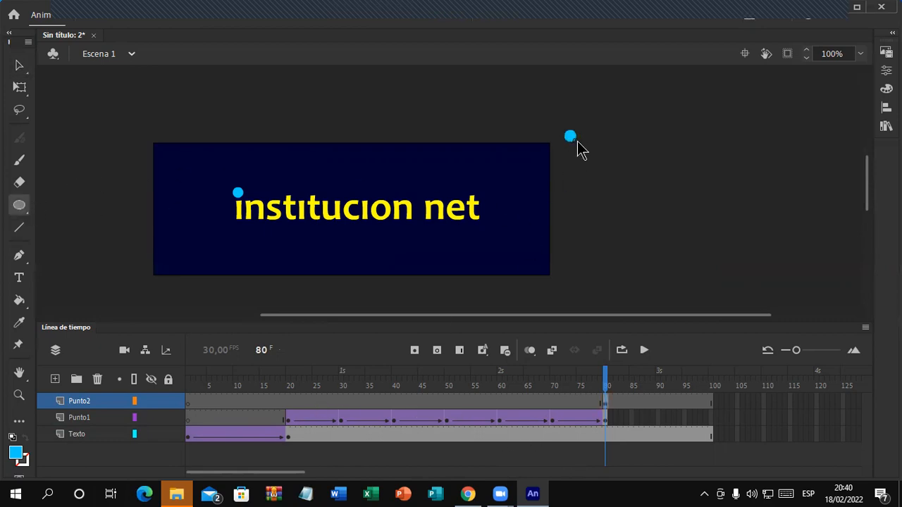
pyautogui.click(19, 65)
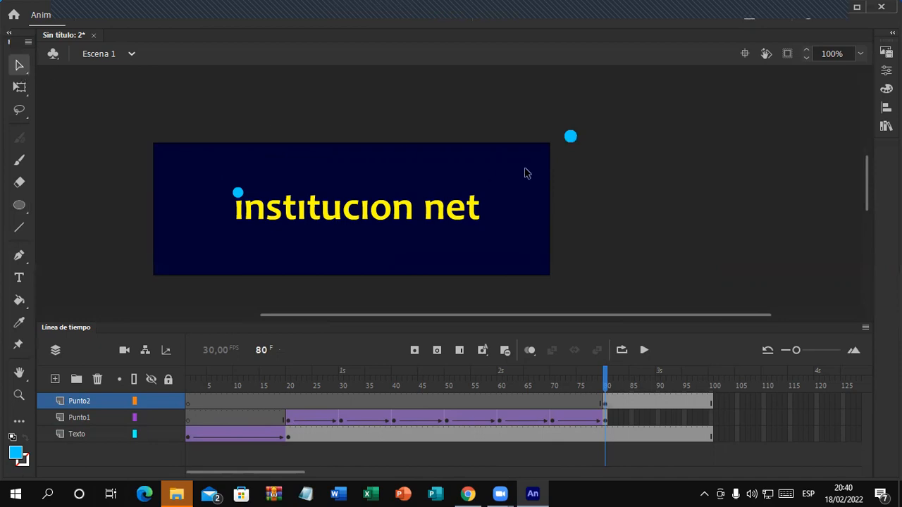
pyautogui.click(571, 138)
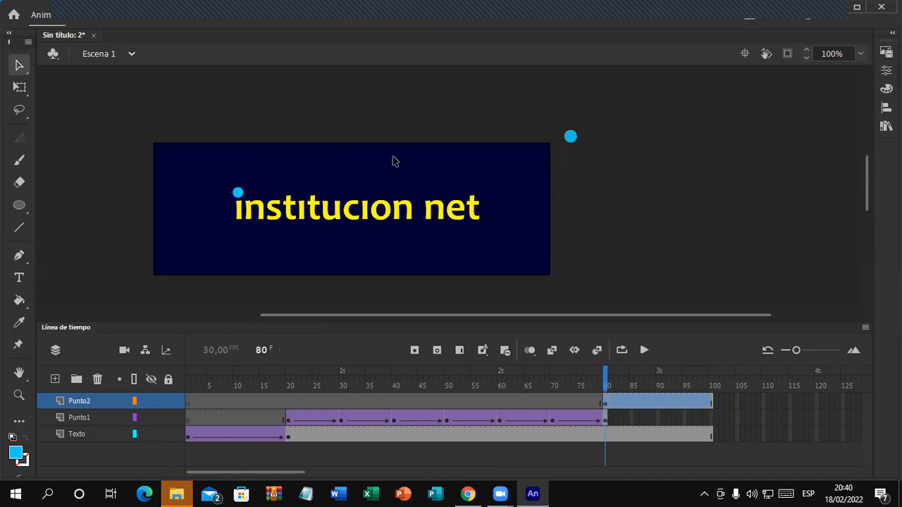
# Step: Check Punto1's dot size, then resize the new Punto2 dot to 16 × 16
pyautogui.click(238, 193)
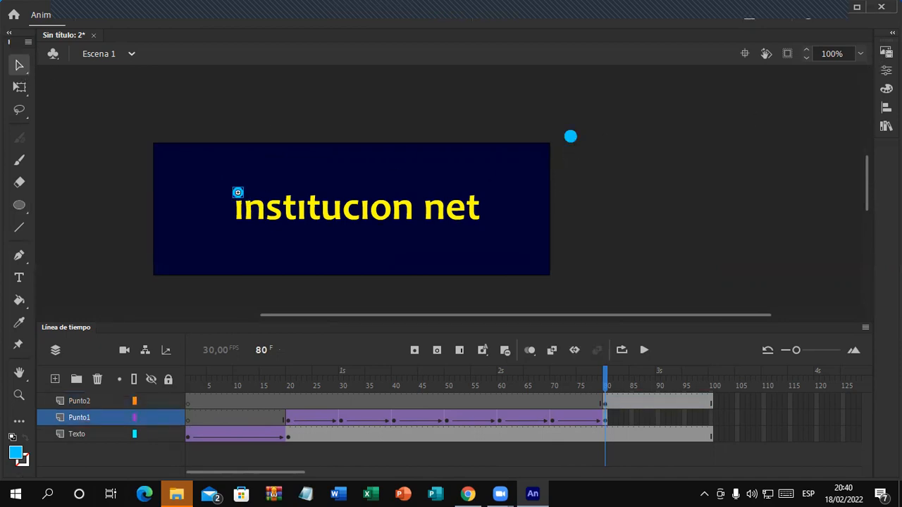
pyautogui.click(892, 34)
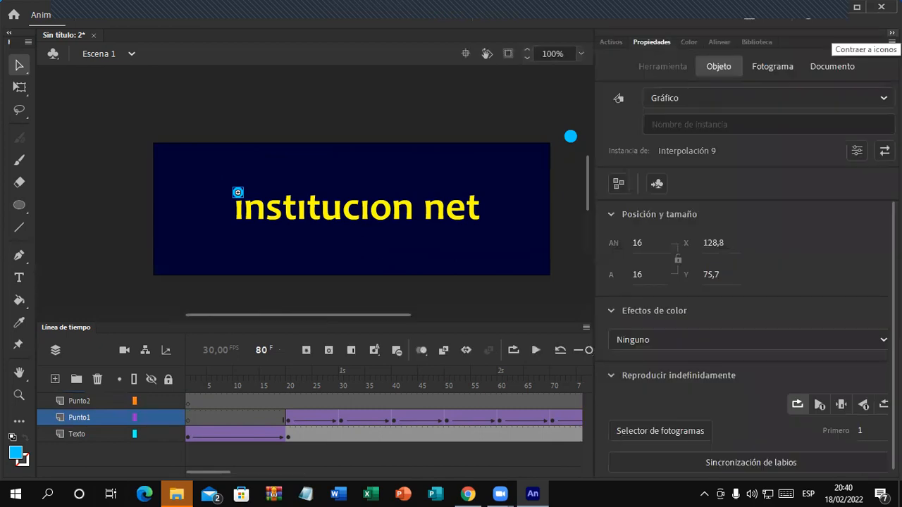
pyautogui.click(892, 33)
pyautogui.click(571, 136)
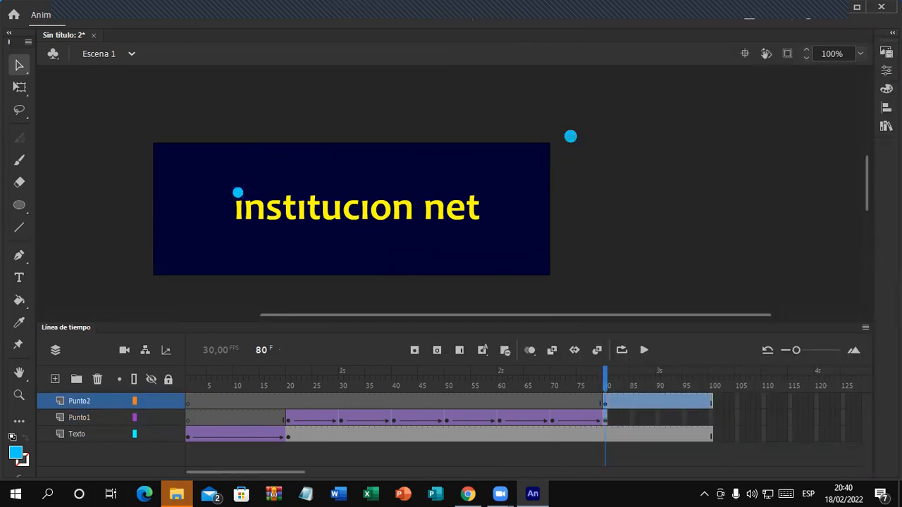
pyautogui.click(892, 33)
pyautogui.click(637, 190)
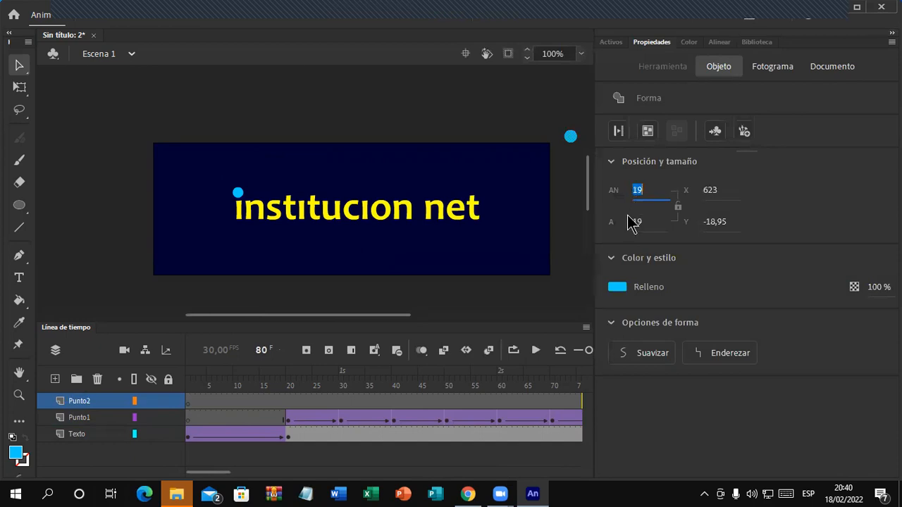
pyautogui.write('16')
pyautogui.click(640, 222)
pyautogui.write('16')
pyautogui.click(571, 216)
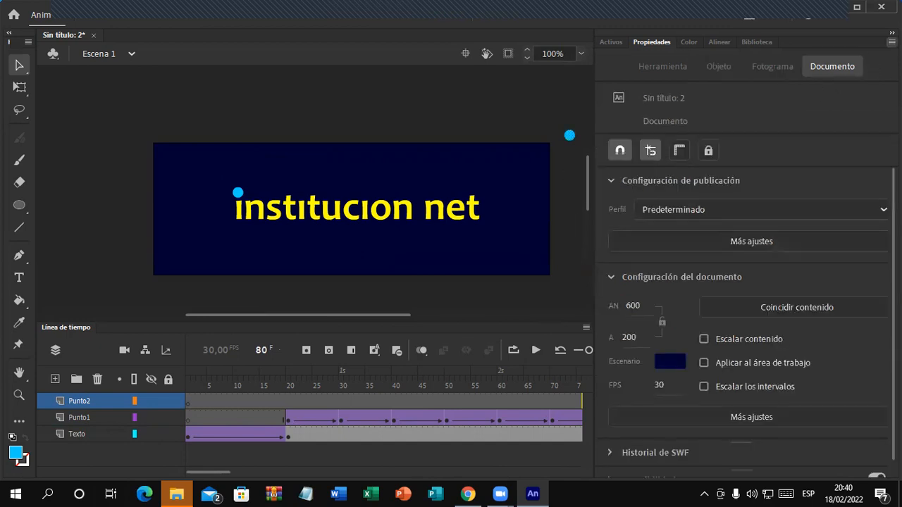
pyautogui.click(892, 33)
pyautogui.click(569, 135)
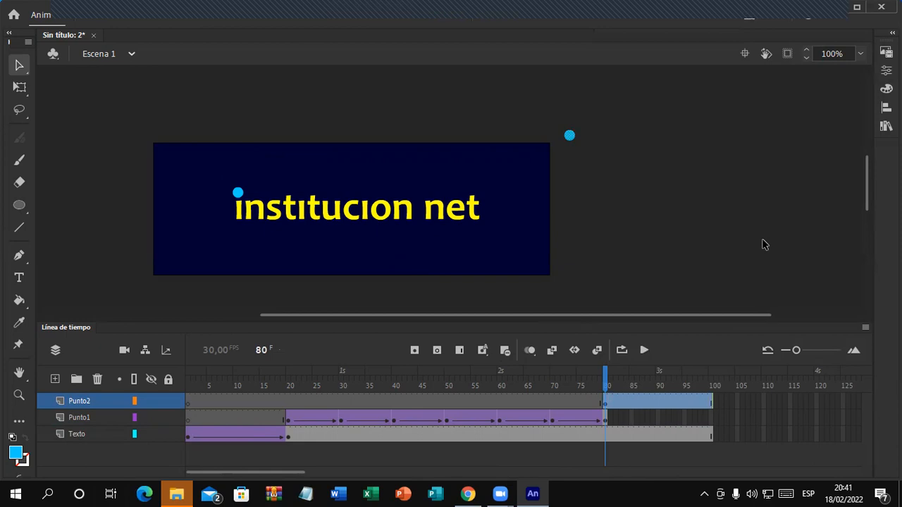
# Step: Add a Punto2 keyframe at frame 90 with the dot moved to the stage's bottom edge
pyautogui.moveTo(293, 474); pyautogui.dragTo(316, 474)
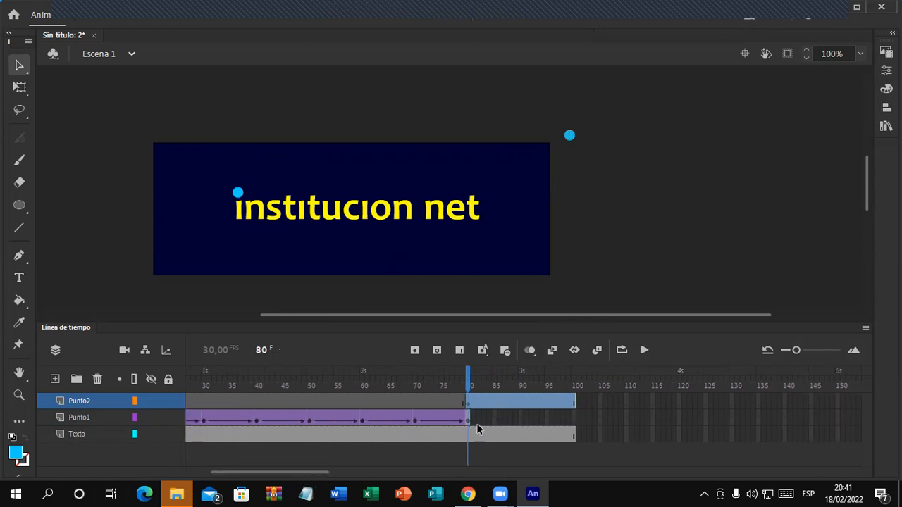
pyautogui.click(521, 405)
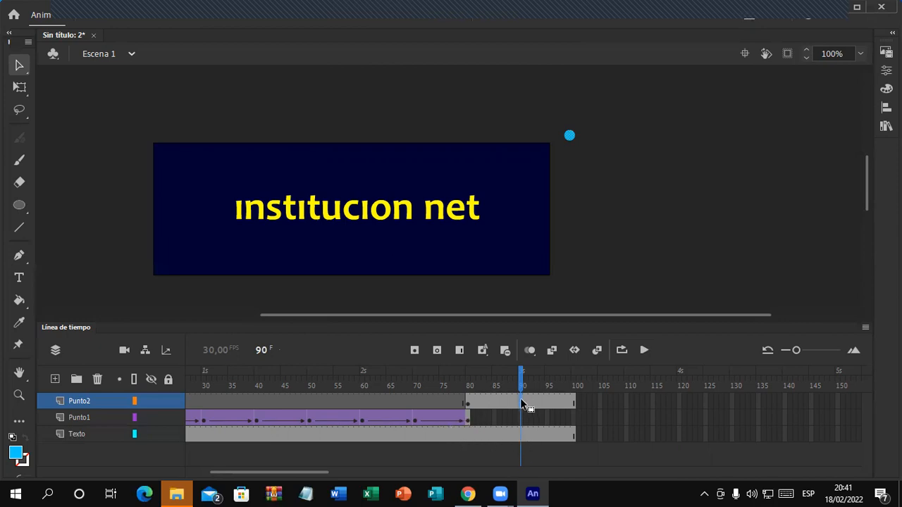
pyautogui.click(415, 350)
pyautogui.moveTo(571, 136); pyautogui.dragTo(435, 270)
# Step: Add a Punto2 keyframe at frame 100 with the dot moved up to the stage's top edge
pyautogui.click(576, 402)
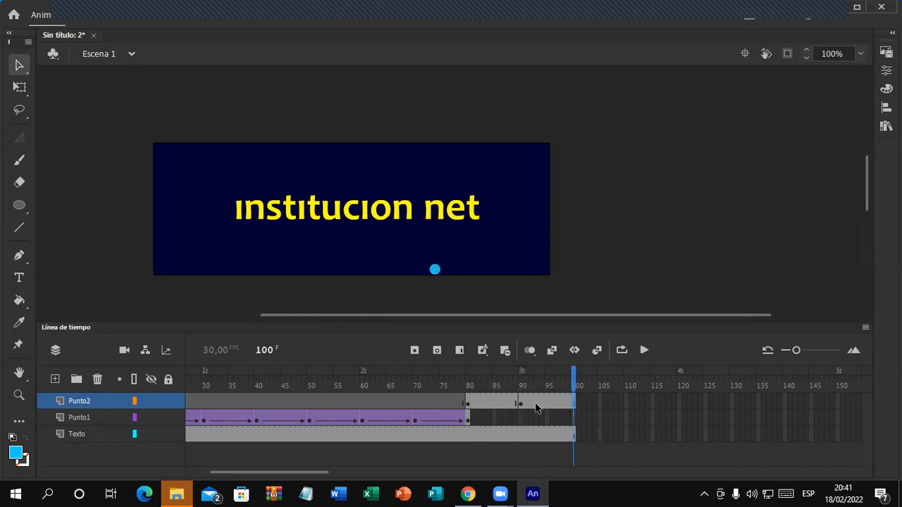
pyautogui.click(415, 351)
pyautogui.moveTo(435, 272); pyautogui.dragTo(337, 152)
pyautogui.click(627, 399)
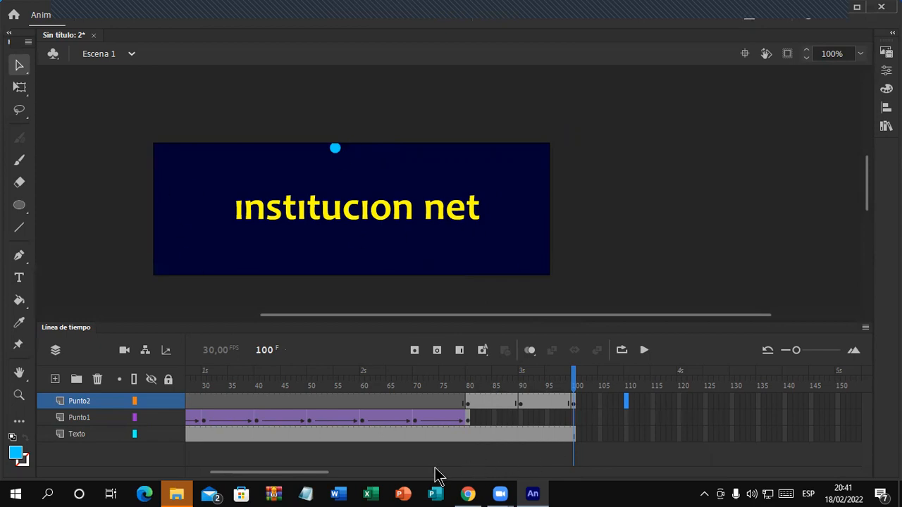
pyautogui.moveTo(322, 473); pyautogui.dragTo(355, 473)
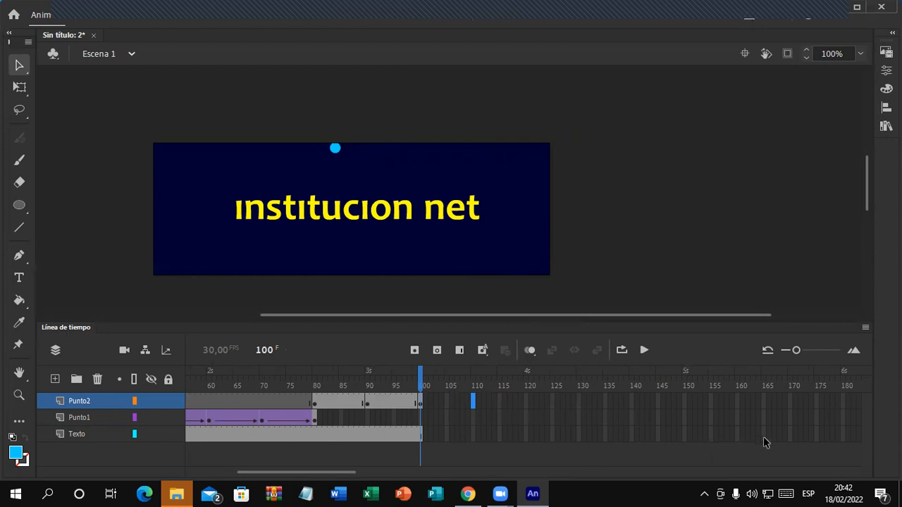
# Step: Insert frames on Texto and Punto1 so both run through frame 170
pyautogui.click(790, 433)
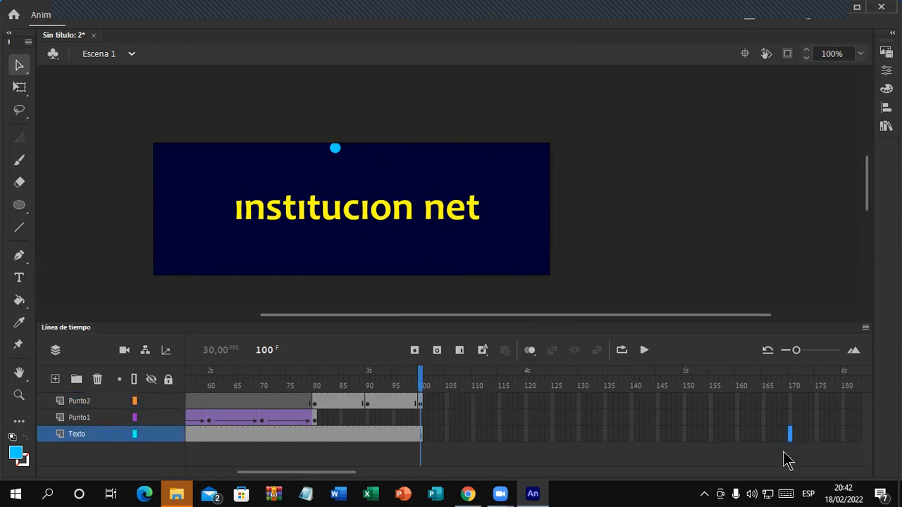
pyautogui.click(462, 354)
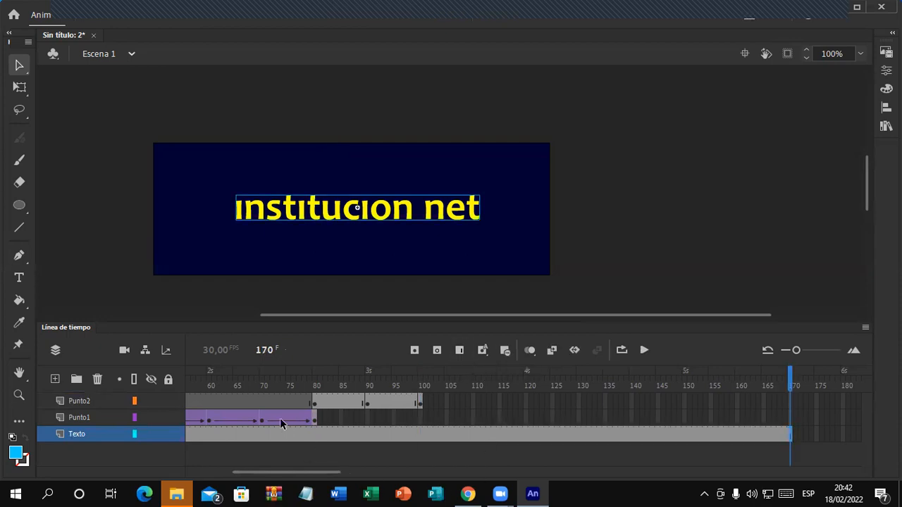
pyautogui.click(791, 419)
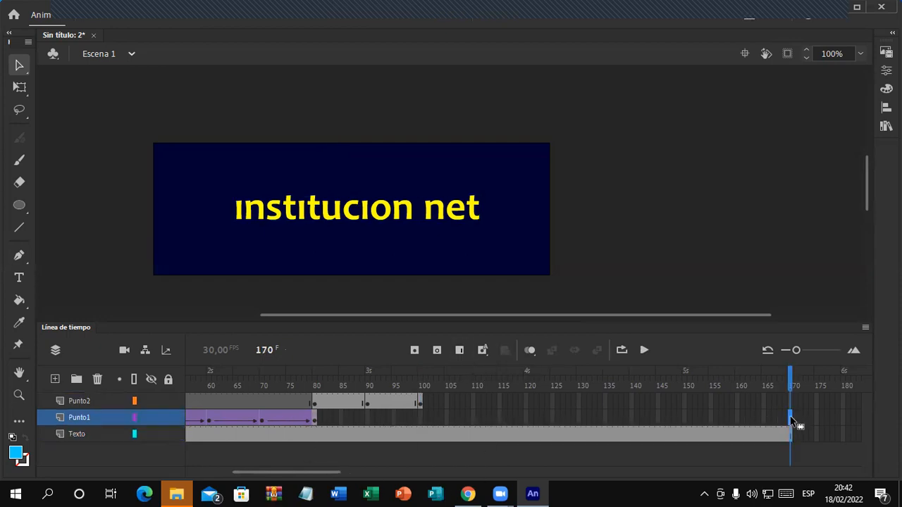
pyautogui.click(459, 350)
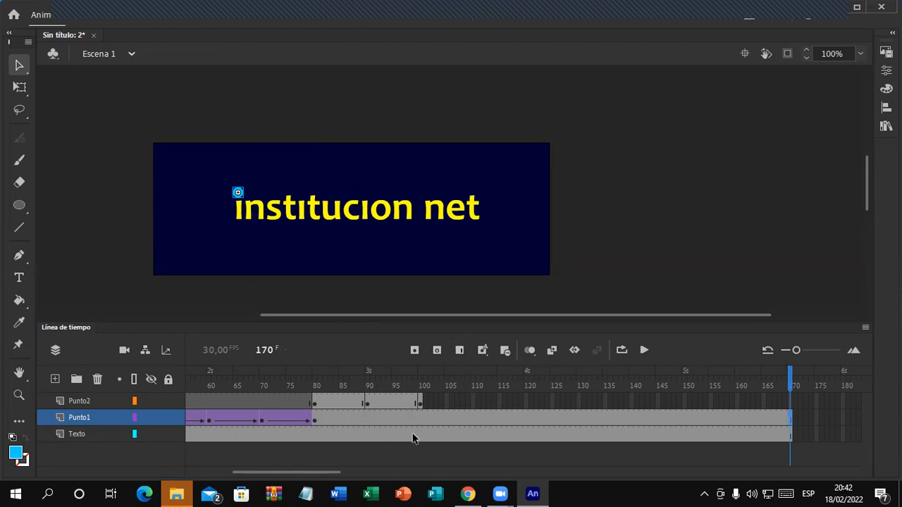
pyautogui.click(421, 403)
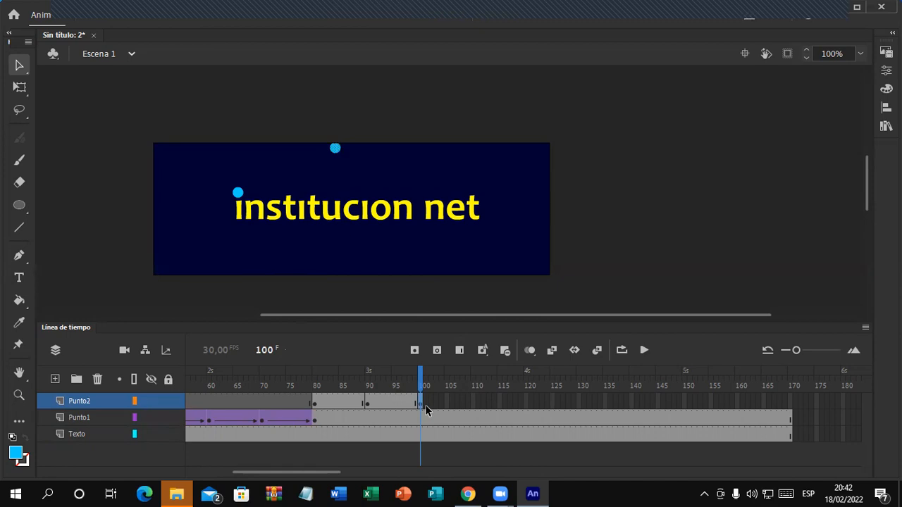
# Step: Add Punto2 keyframes at frames 110 and 120, moving the dot down and then to the left edge
pyautogui.click(473, 402)
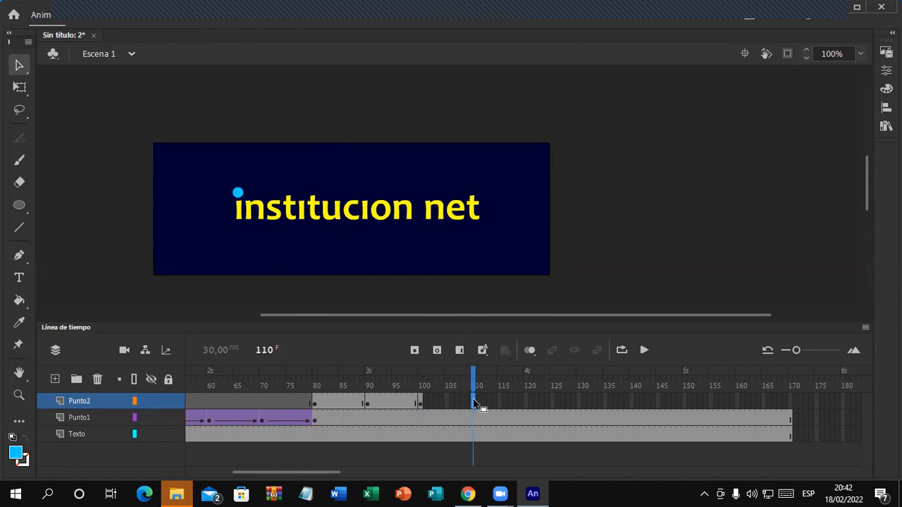
pyautogui.click(414, 350)
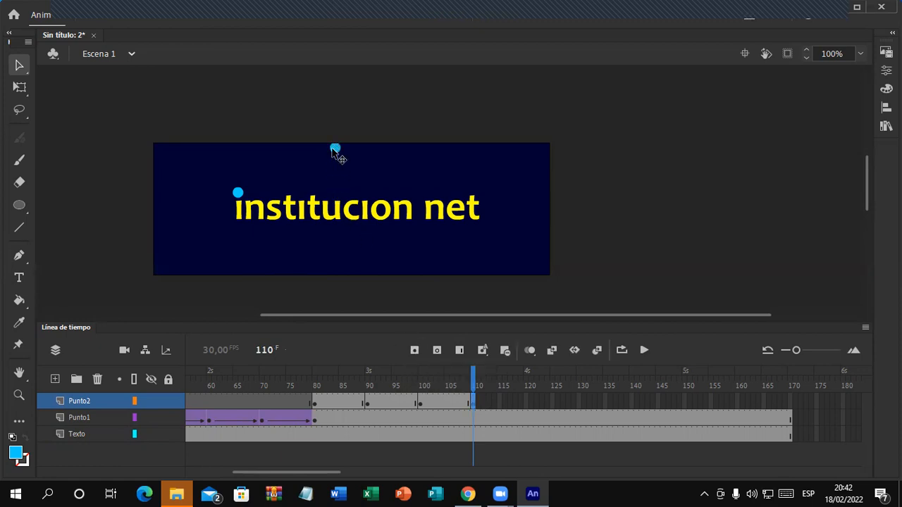
pyautogui.moveTo(333, 150); pyautogui.dragTo(253, 270)
pyautogui.click(526, 405)
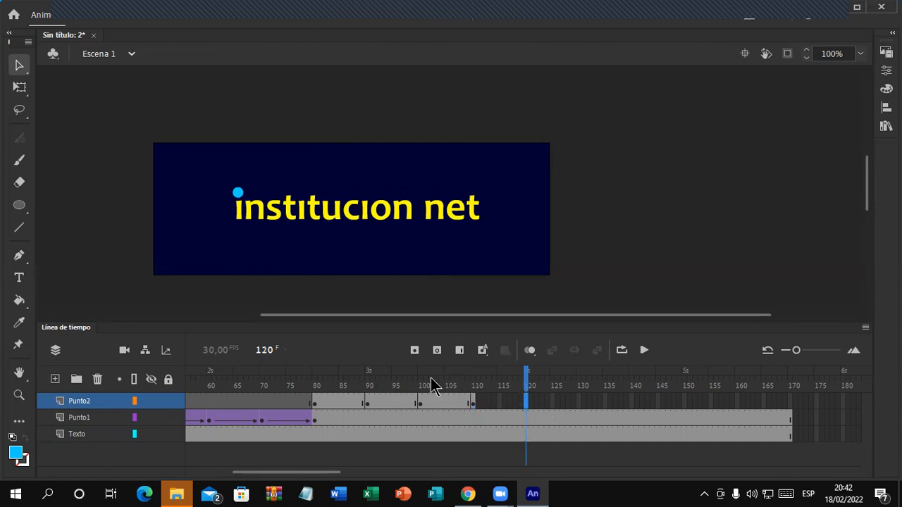
pyautogui.click(415, 350)
pyautogui.moveTo(255, 272); pyautogui.dragTo(159, 183)
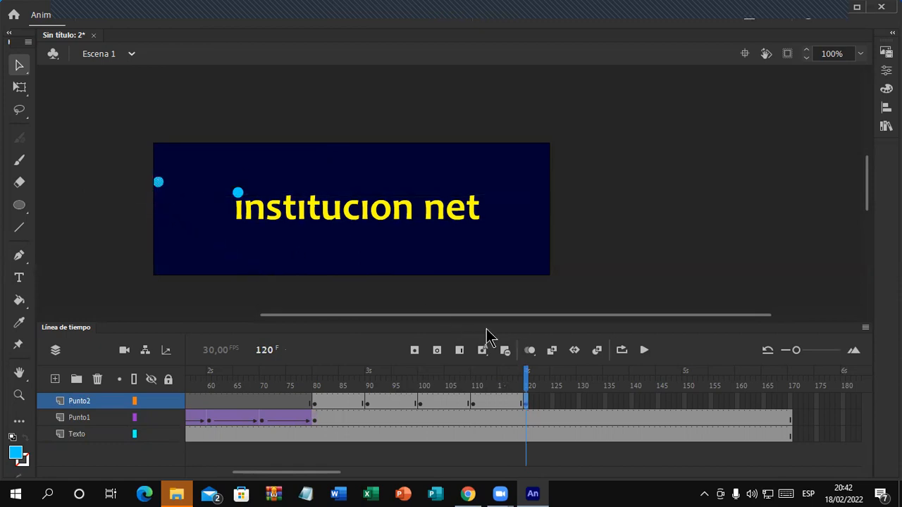
# Step: Add Punto2 keyframes at frames 130 and 140, moving the dot along the top edge, then above the text
pyautogui.click(581, 403)
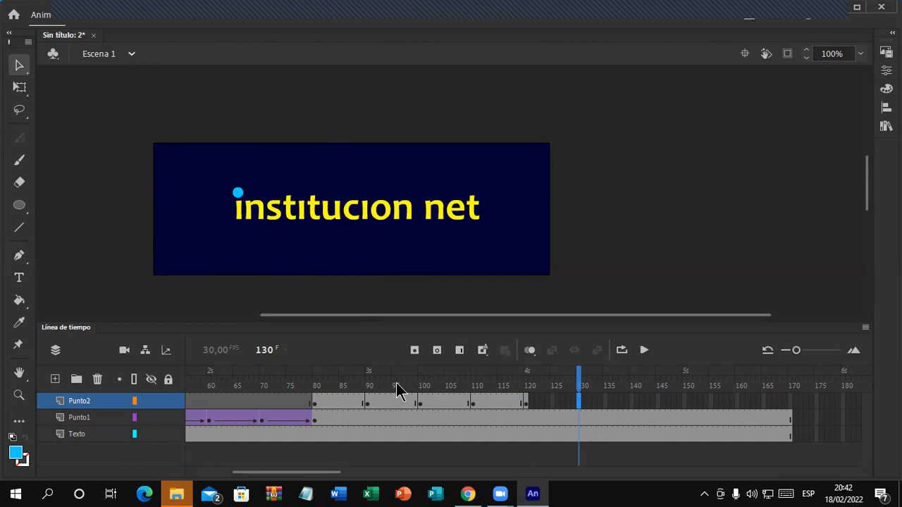
pyautogui.click(415, 350)
pyautogui.moveTo(158, 182); pyautogui.dragTo(248, 148)
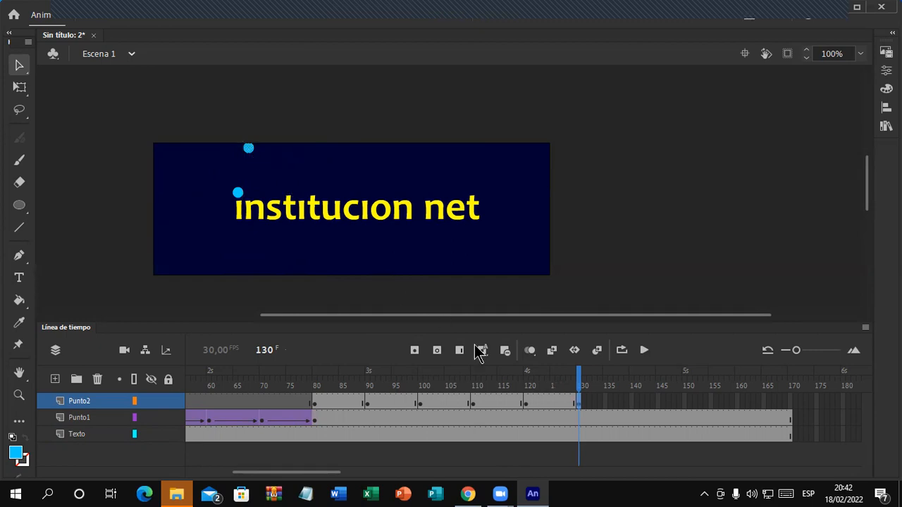
pyautogui.click(631, 403)
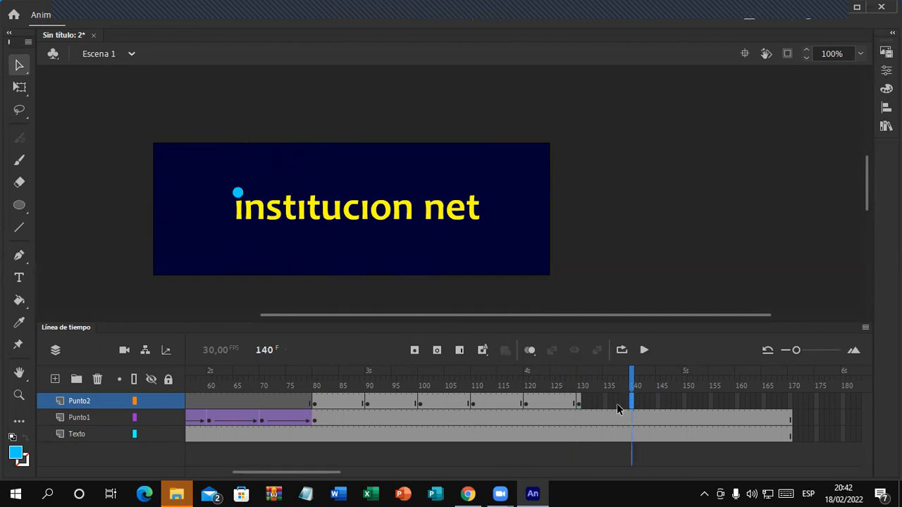
pyautogui.click(416, 350)
pyautogui.moveTo(250, 149); pyautogui.dragTo(301, 193)
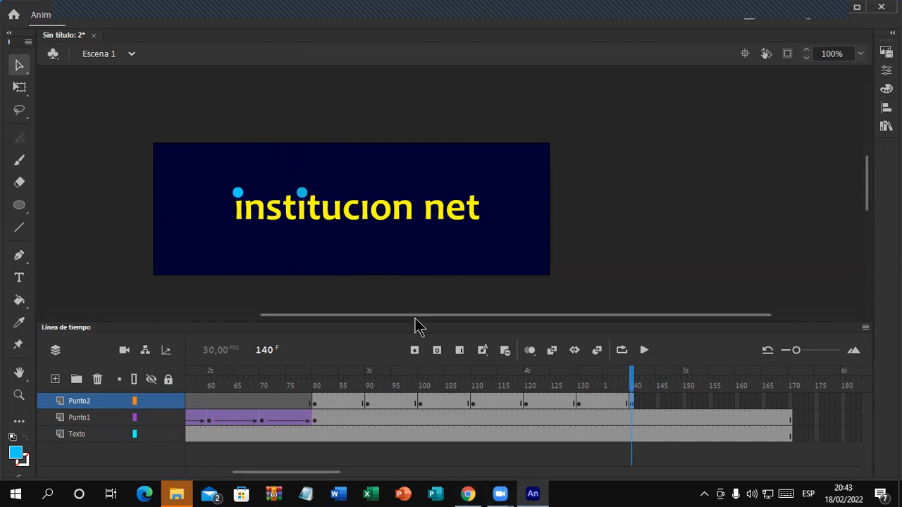
pyautogui.moveTo(304, 475)
pyautogui.mouseDown()
pyautogui.moveTo(279, 482)
pyautogui.moveTo(275, 465)
pyautogui.moveTo(247, 467)
pyautogui.moveTo(245, 480)
pyautogui.moveTo(301, 477)
pyautogui.mouseUp()
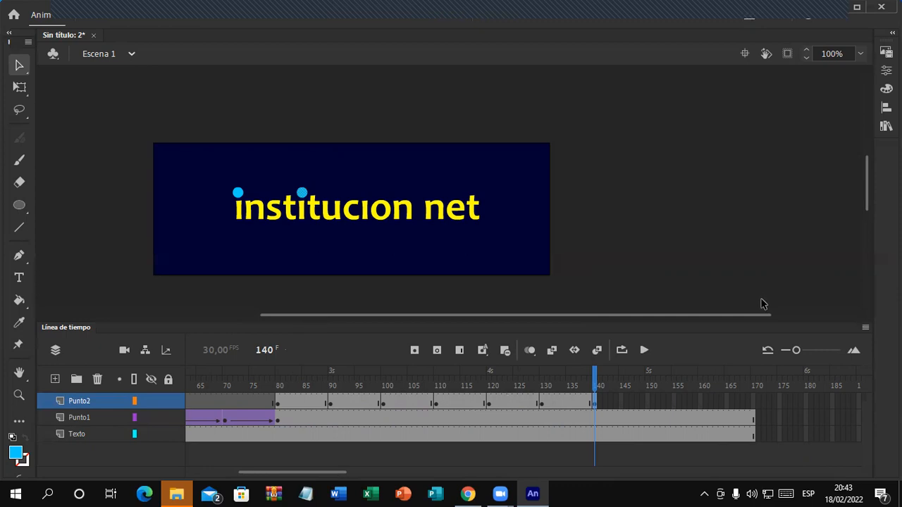
# Step: Create classic tweens on Punto2 for frames 80–90, 90–100 and 100–110
pyautogui.rightClick(303, 402)
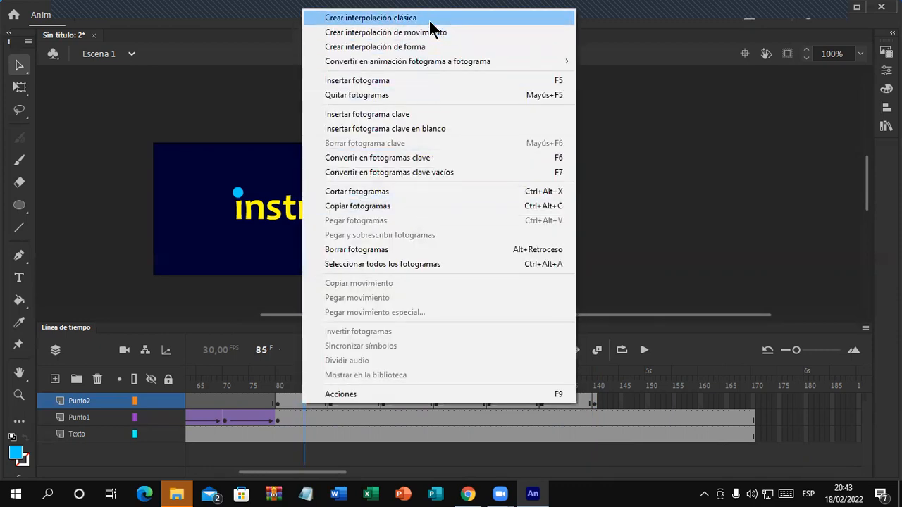
pyautogui.click(430, 20)
pyautogui.rightClick(349, 400)
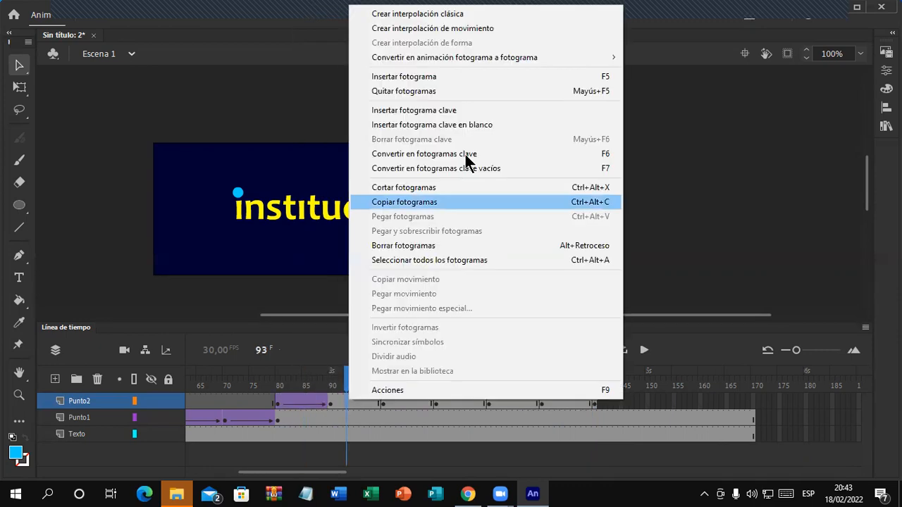
pyautogui.click(489, 14)
pyautogui.rightClick(411, 398)
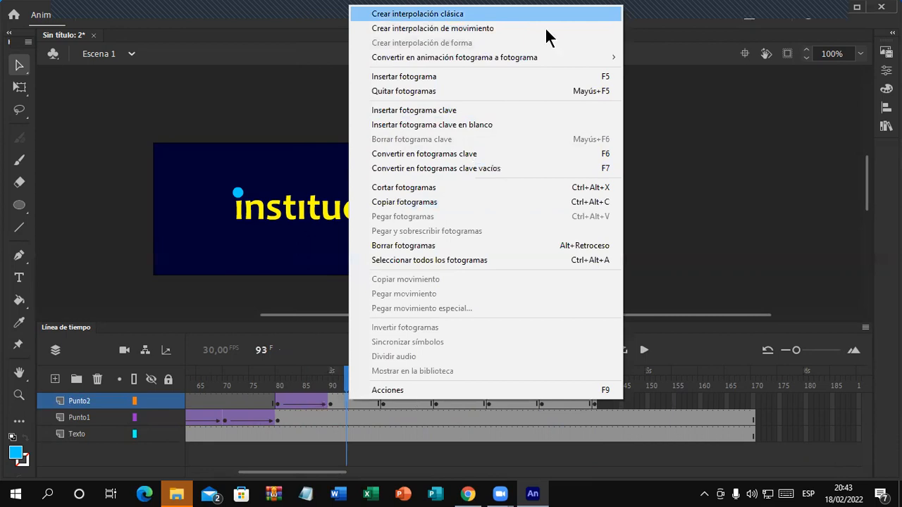
pyautogui.click(554, 16)
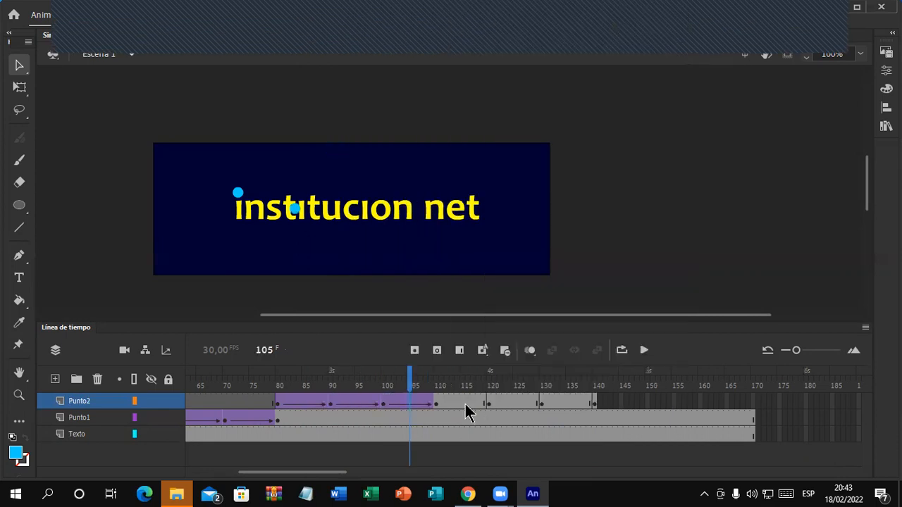
# Step: Create classic tweens on Punto2 for frames 110–120, 120–130 and 130–140
pyautogui.rightClick(467, 401)
pyautogui.click(628, 13)
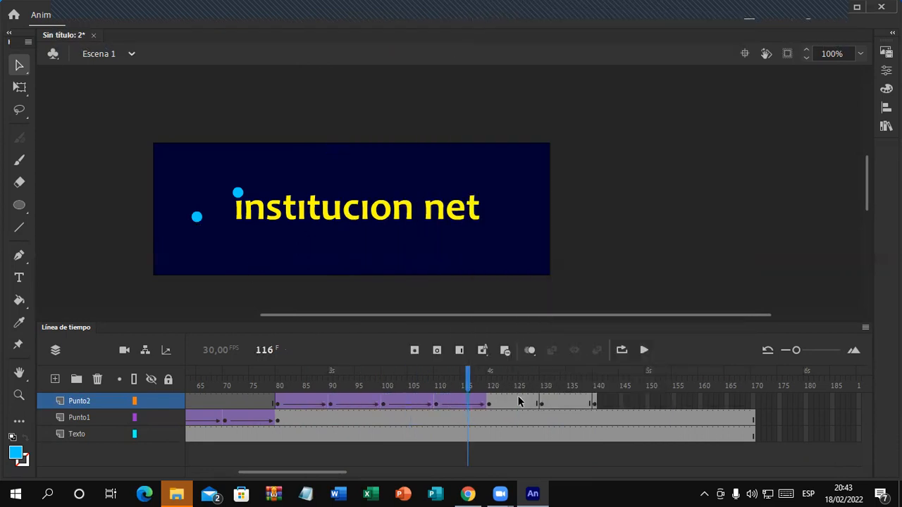
pyautogui.rightClick(520, 401)
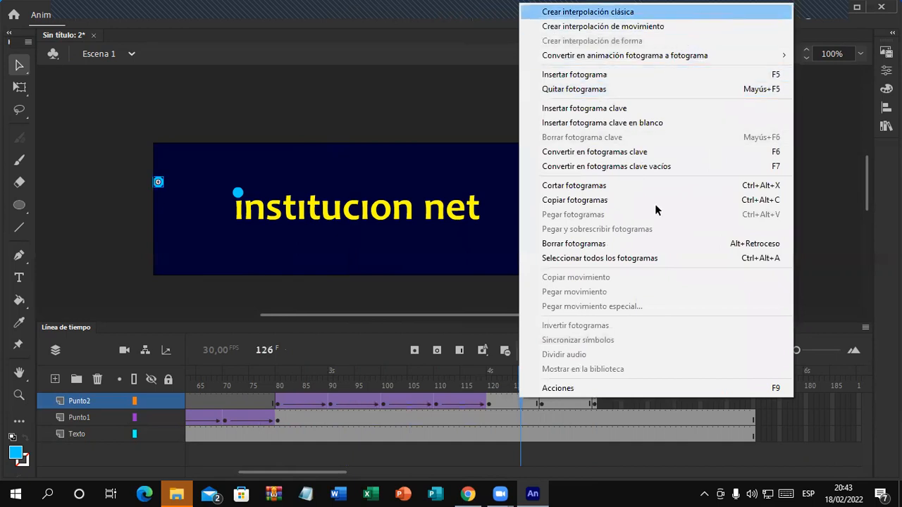
pyautogui.click(588, 11)
pyautogui.click(571, 401)
pyautogui.rightClick(572, 401)
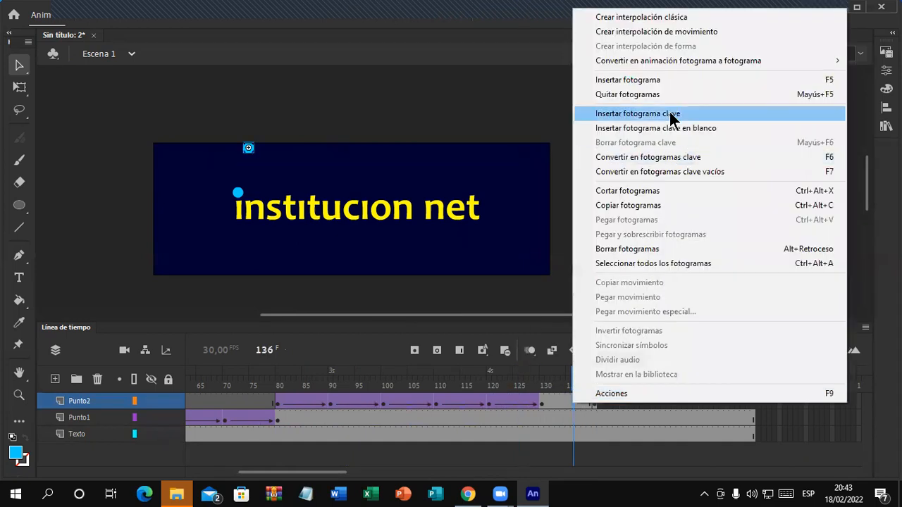
pyautogui.click(677, 17)
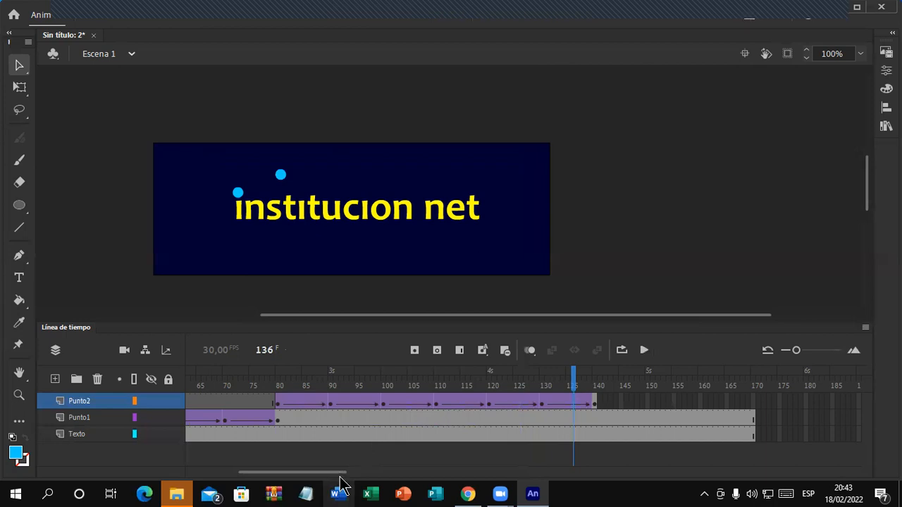
pyautogui.moveTo(343, 479); pyautogui.dragTo(299, 491)
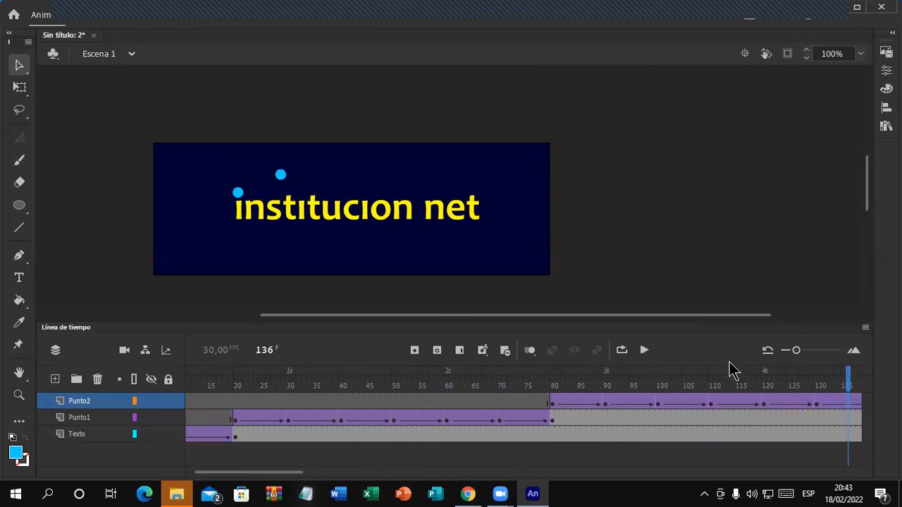
pyautogui.click(786, 350)
pyautogui.click(790, 351)
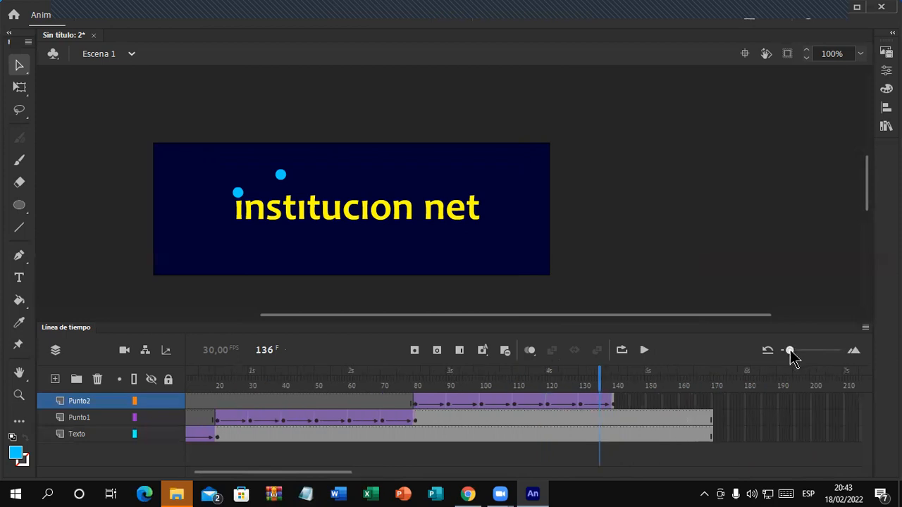
pyautogui.moveTo(338, 479); pyautogui.dragTo(296, 482)
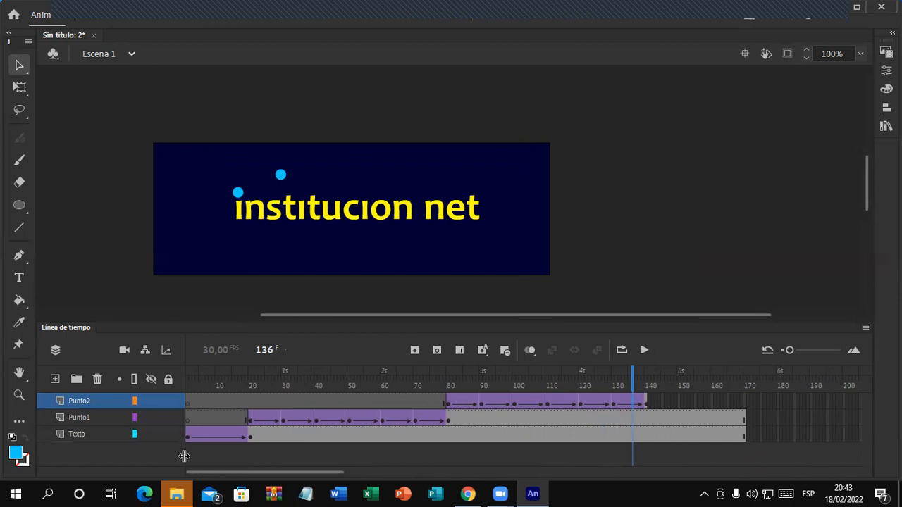
pyautogui.click(84, 436)
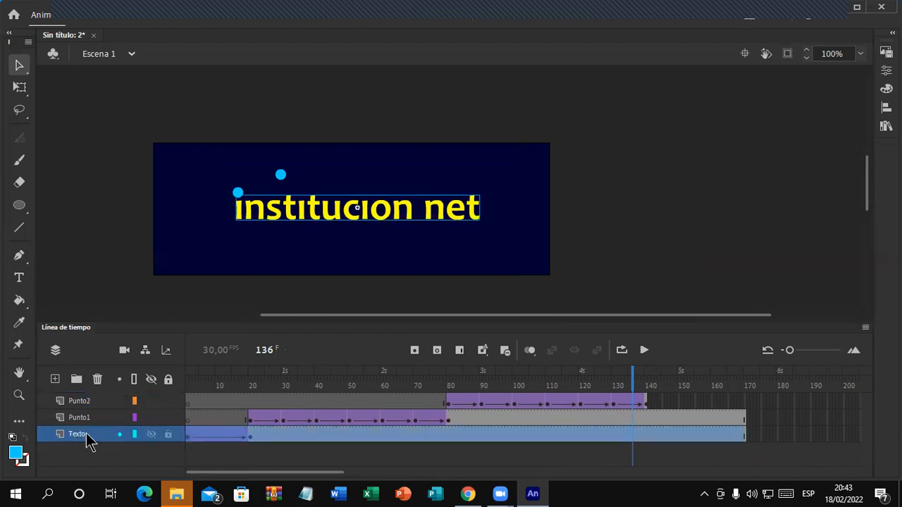
pyautogui.click(187, 436)
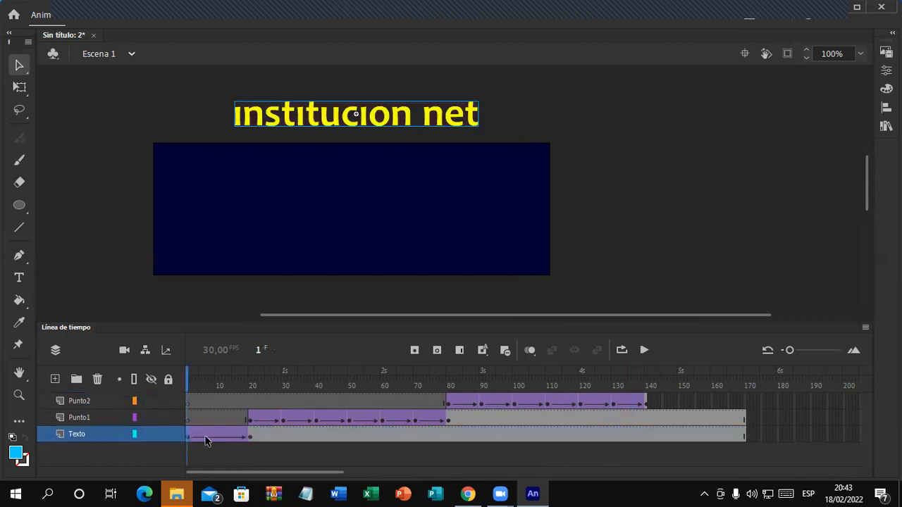
pyautogui.click(250, 439)
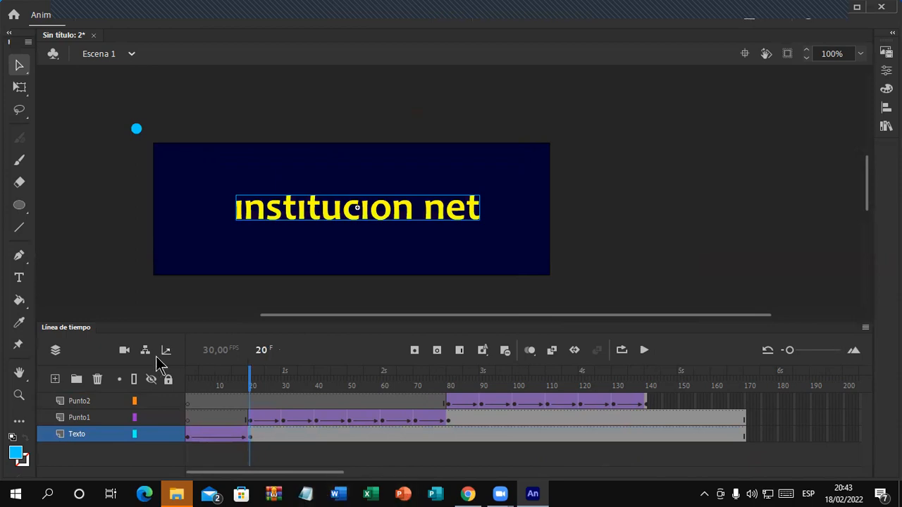
pyautogui.click(189, 438)
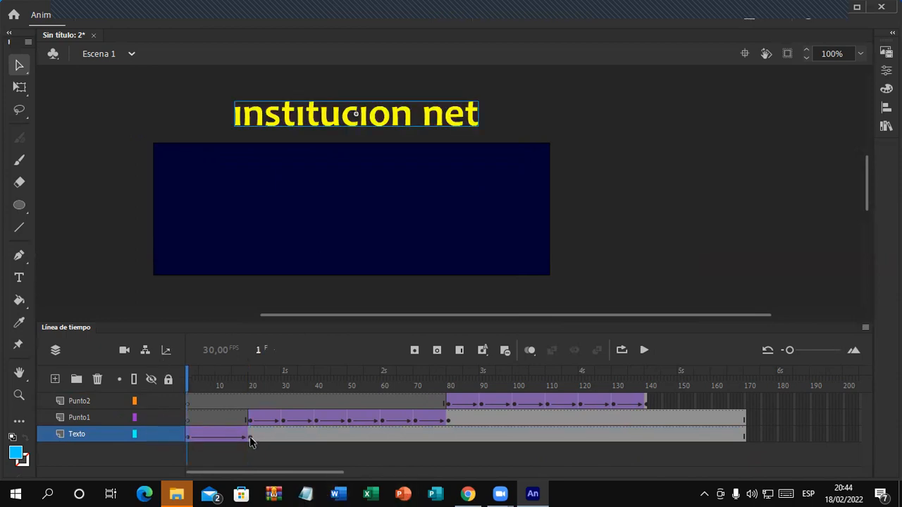
pyautogui.click(251, 438)
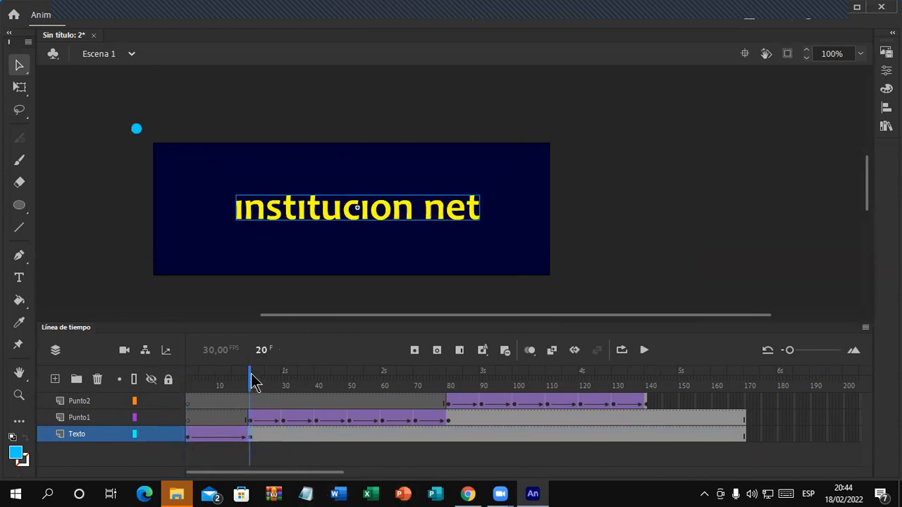
pyautogui.moveTo(254, 382); pyautogui.dragTo(450, 457)
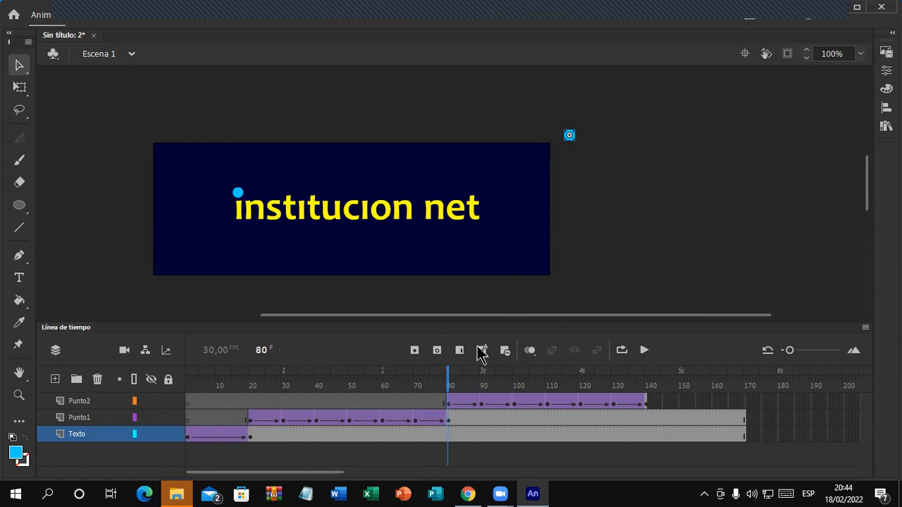
pyautogui.moveTo(451, 373); pyautogui.dragTo(648, 431)
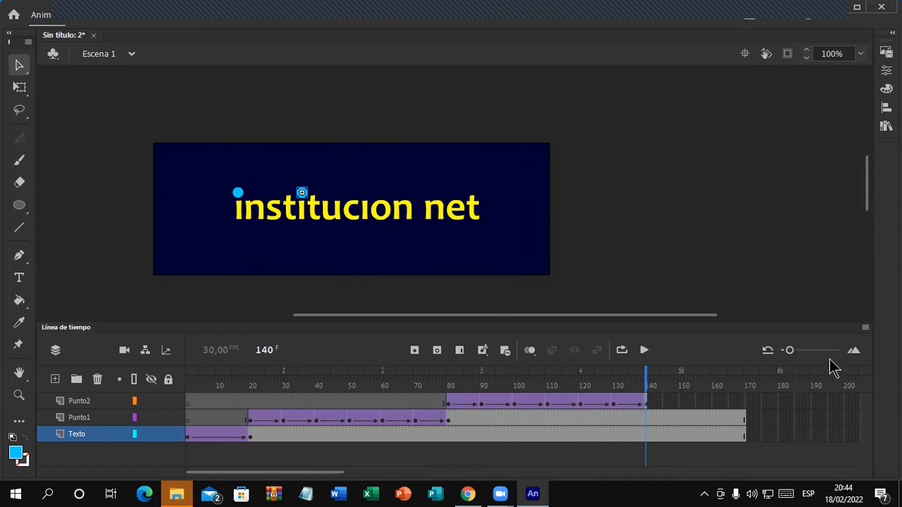
pyautogui.moveTo(789, 356); pyautogui.dragTo(794, 352)
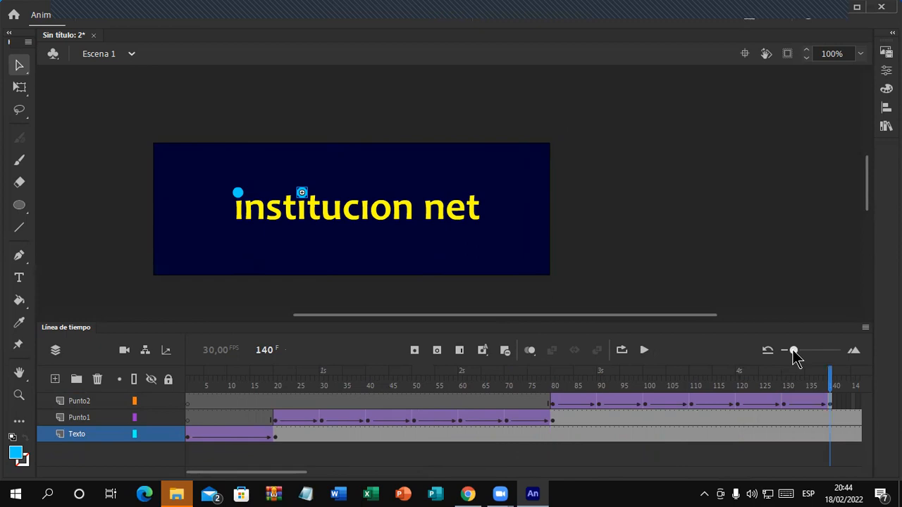
pyautogui.click(64, 402)
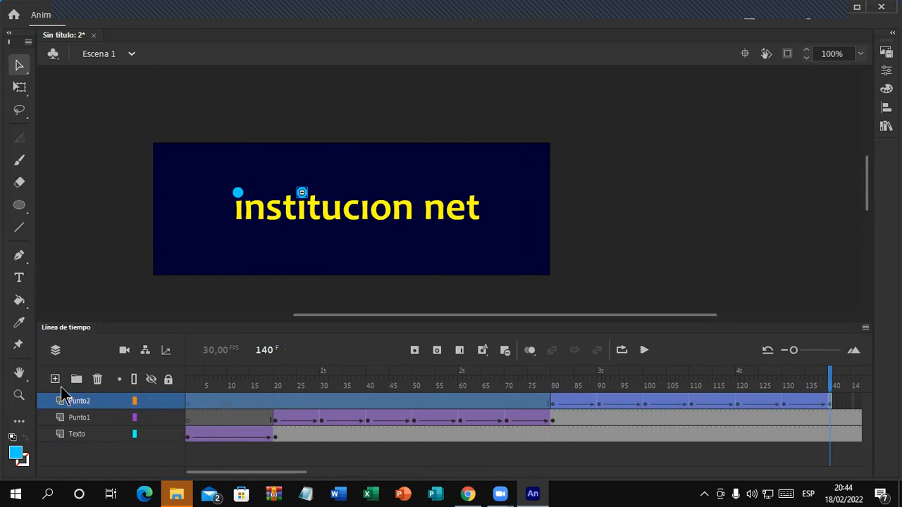
# Step: Add a new layer above Punto2 and name it Punto3
pyautogui.click(55, 379)
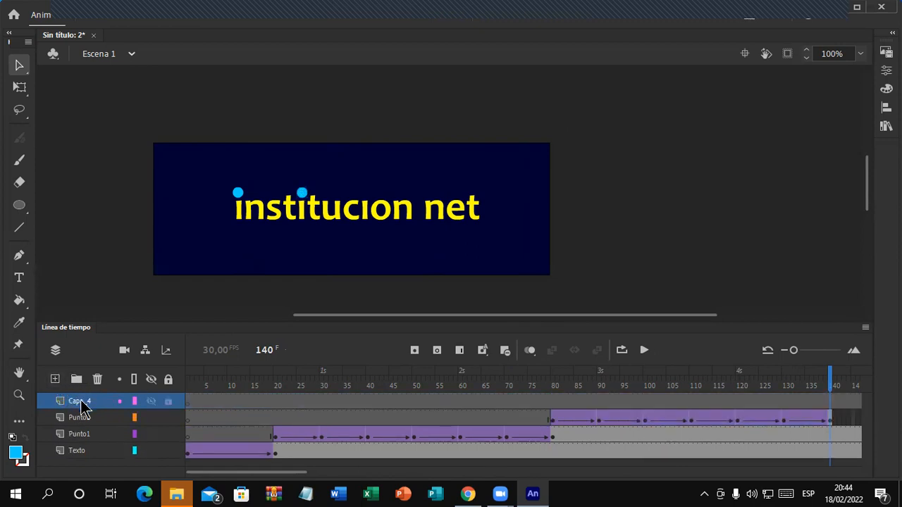
pyautogui.click(81, 403)
pyautogui.doubleClick(79, 401)
pyautogui.write('Punto')
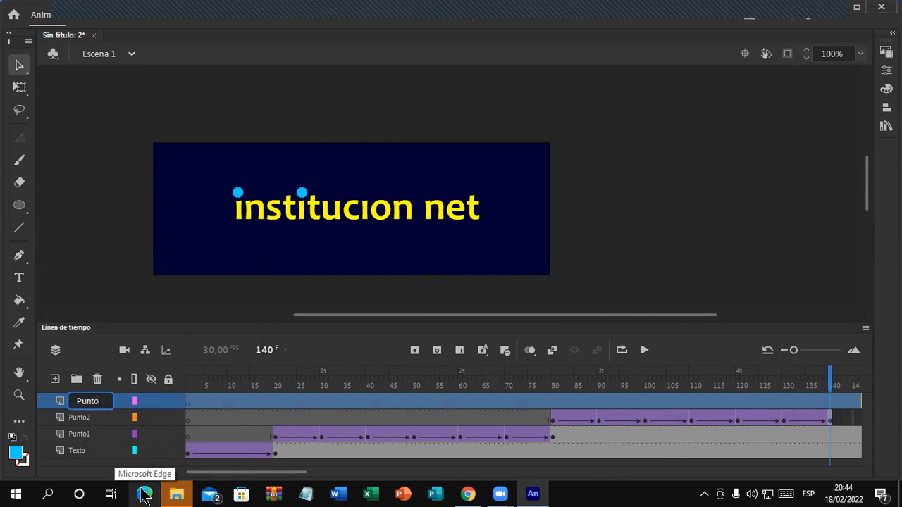
pyautogui.write('3')
pyautogui.press('Return')
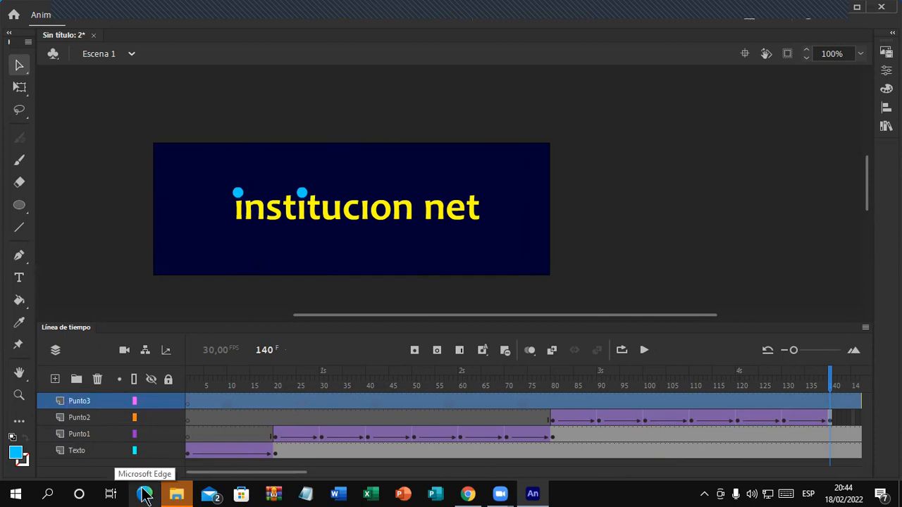
# Step: Insert a keyframe at frame 140 on Punto3 and draw a small cyan dot below-left of the stage
pyautogui.moveTo(275, 474); pyautogui.dragTo(310, 482)
pyautogui.moveTo(331, 477); pyautogui.dragTo(341, 478)
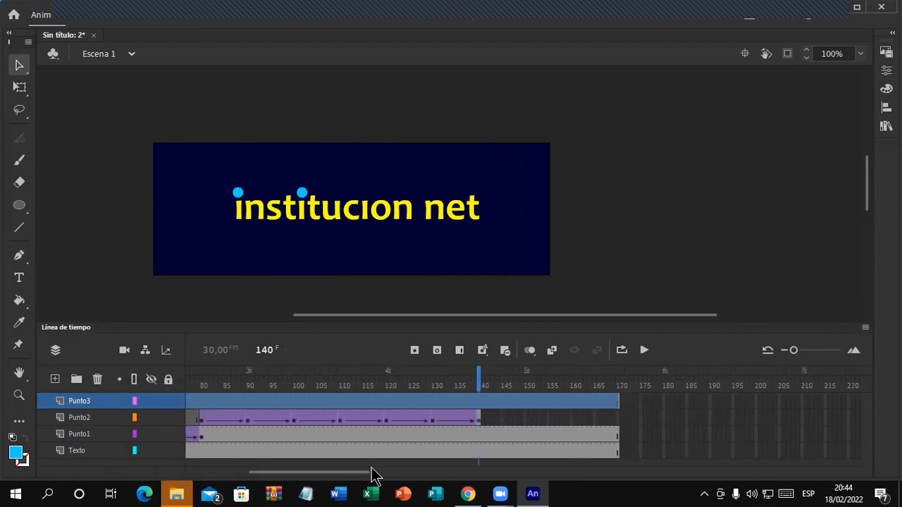
pyautogui.click(479, 403)
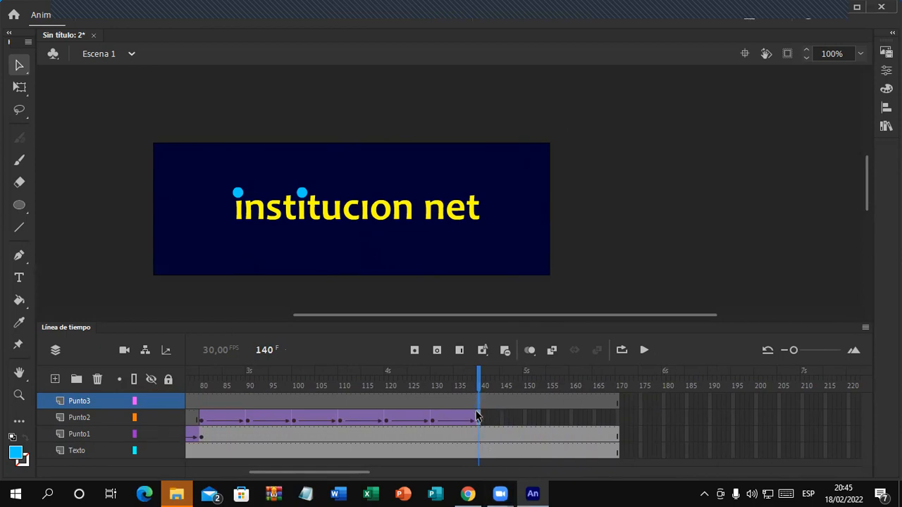
pyautogui.click(417, 352)
pyautogui.click(19, 205)
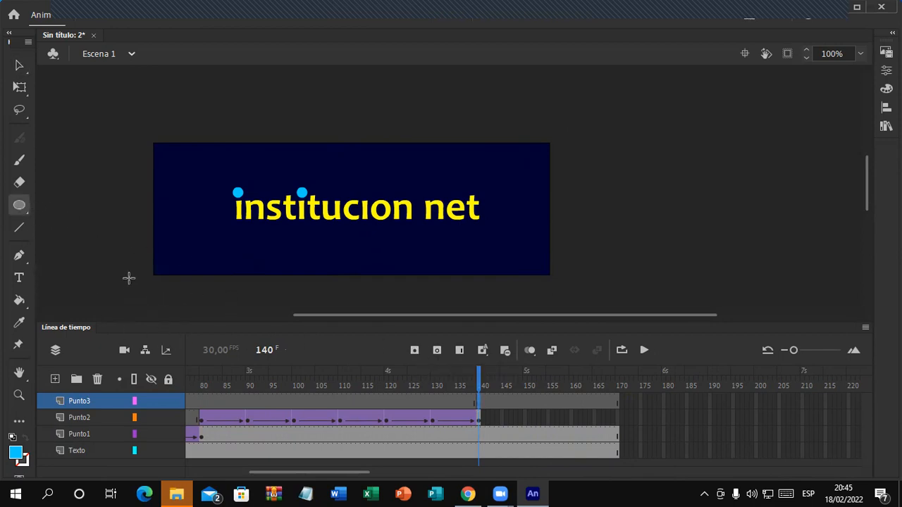
pyautogui.moveTo(124, 274); pyautogui.dragTo(131, 283)
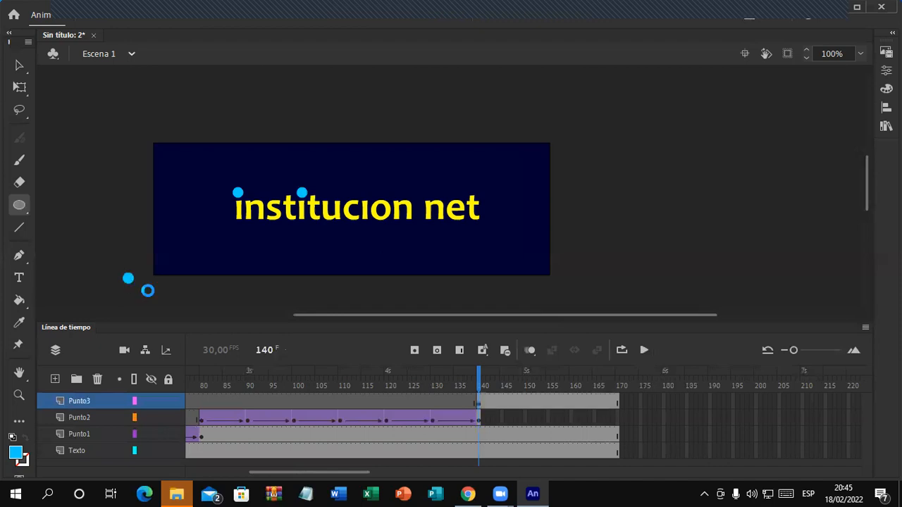
pyautogui.click(21, 65)
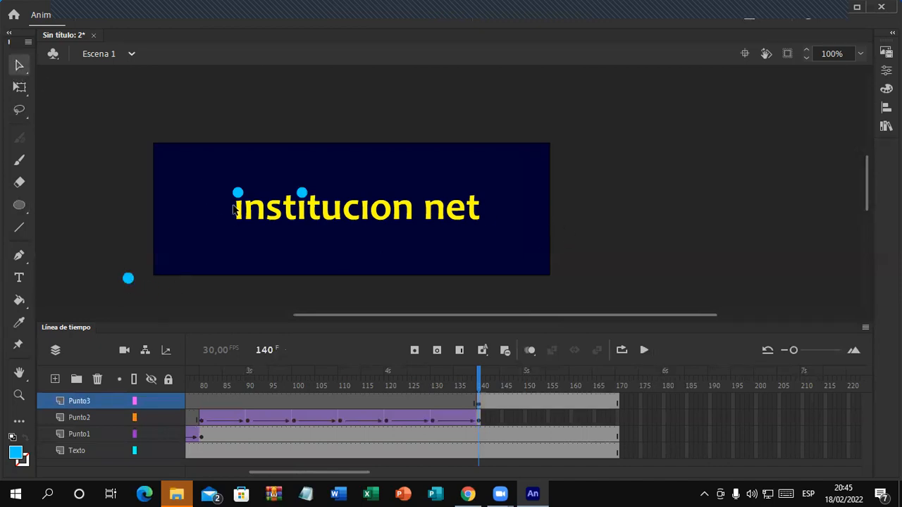
# Step: Resize the new Punto3 dot to 16 × 16
pyautogui.click(238, 193)
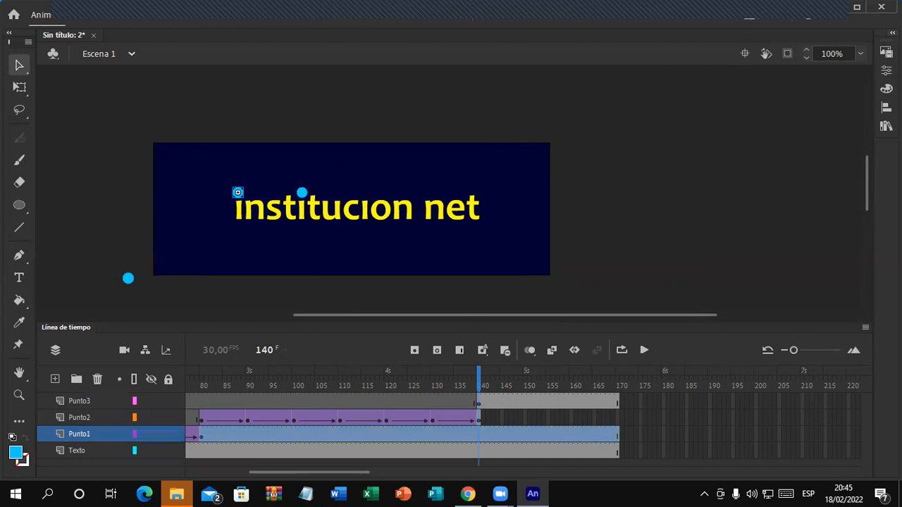
pyautogui.click(130, 280)
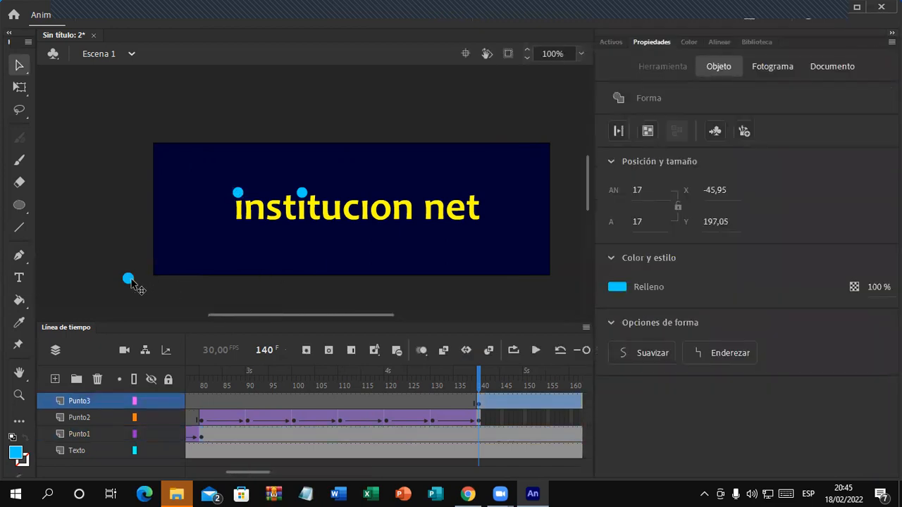
pyautogui.click(639, 190)
pyautogui.write('16')
pyautogui.press('Tab')
pyautogui.write('16')
pyautogui.click(554, 299)
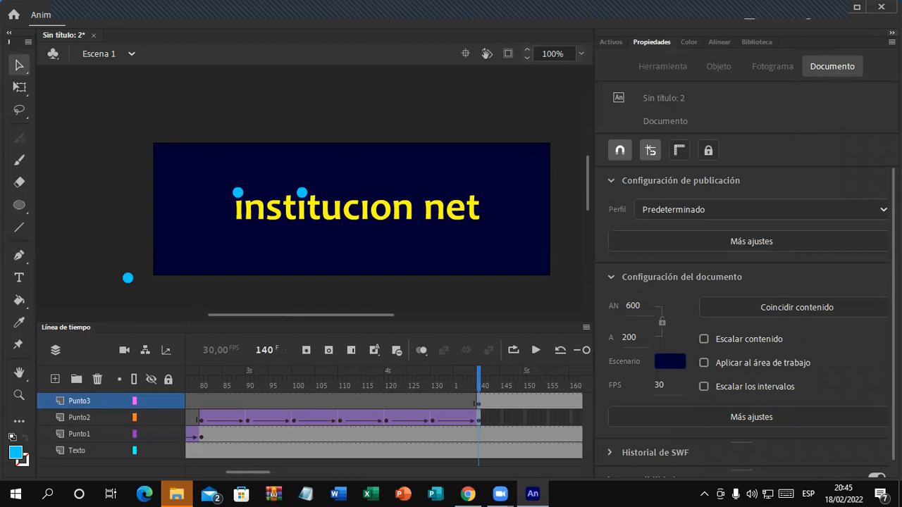
pyautogui.click(891, 32)
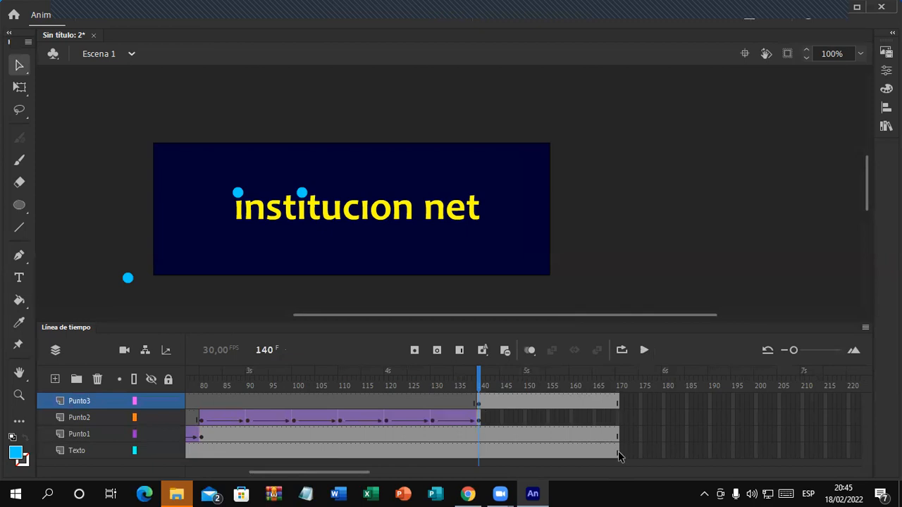
# Step: Add Punto3 keyframes at frames 150, 161 and 170, moving the dot to the top, bottom, then top-right edge
pyautogui.click(525, 403)
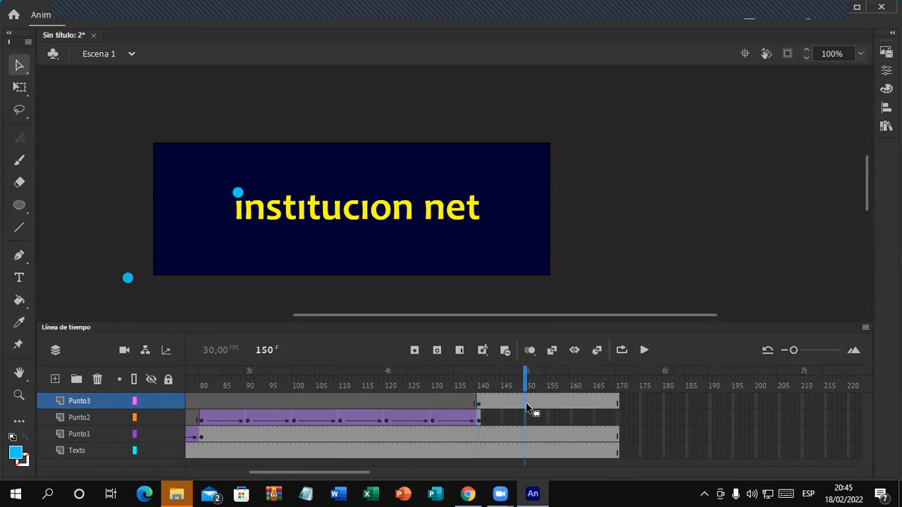
pyautogui.click(418, 348)
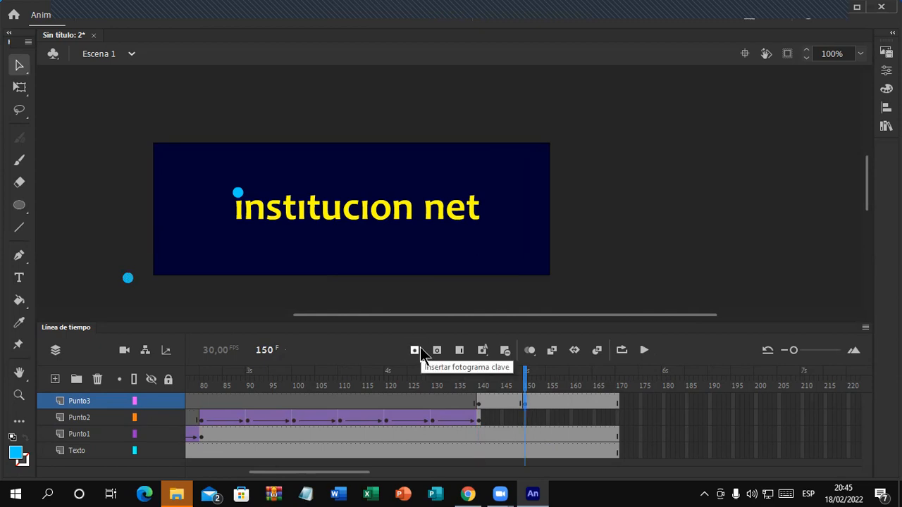
pyautogui.moveTo(127, 278); pyautogui.dragTo(291, 149)
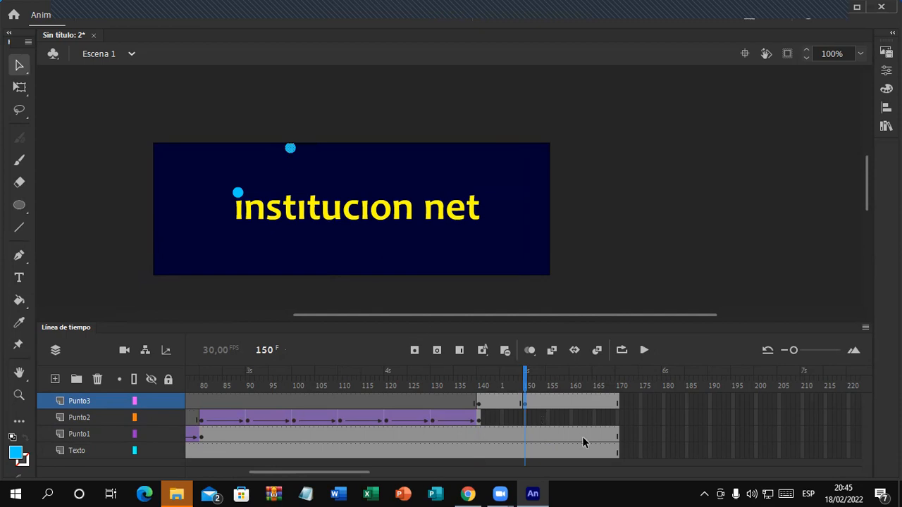
pyautogui.click(576, 400)
pyautogui.click(414, 351)
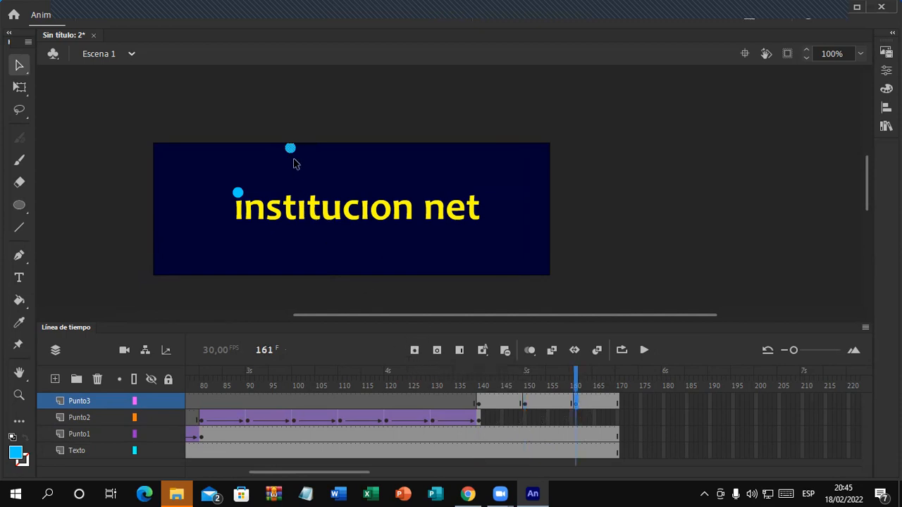
pyautogui.moveTo(291, 149); pyautogui.dragTo(357, 271)
pyautogui.click(617, 403)
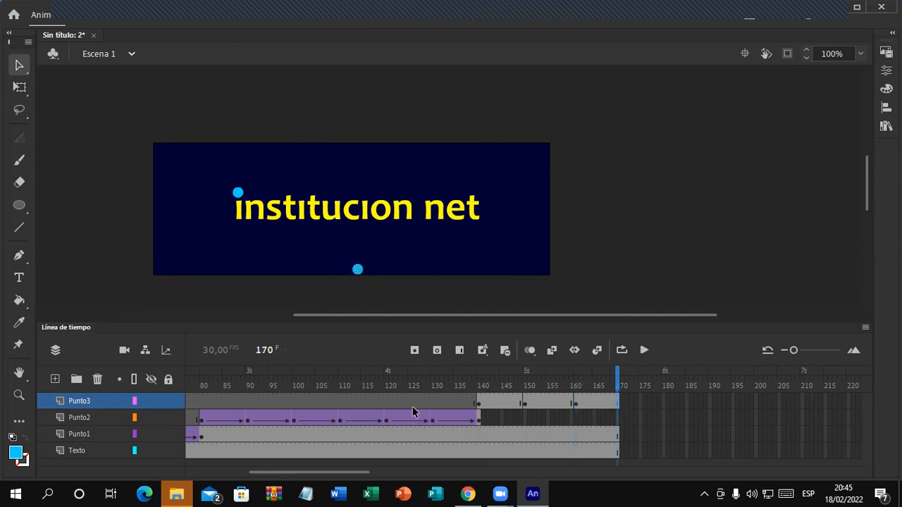
pyautogui.click(415, 350)
pyautogui.moveTo(358, 271); pyautogui.dragTo(457, 148)
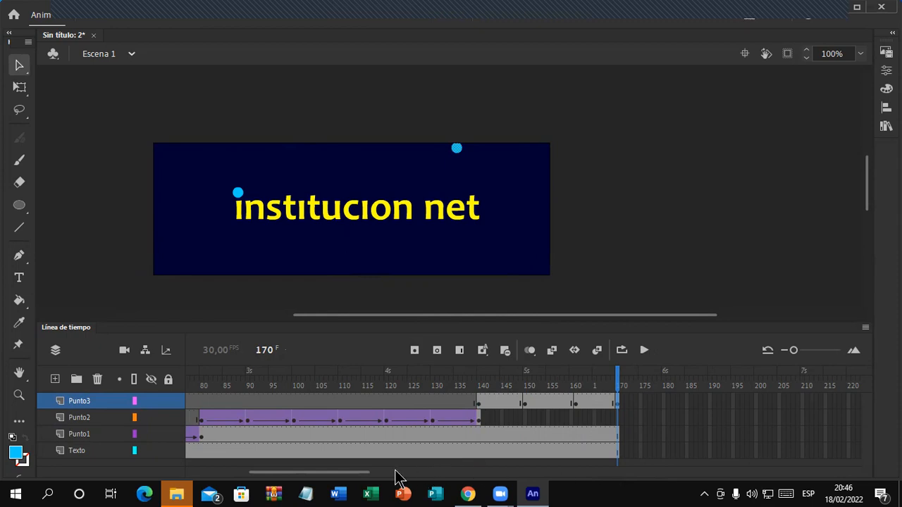
pyautogui.moveTo(364, 479); pyautogui.dragTo(403, 479)
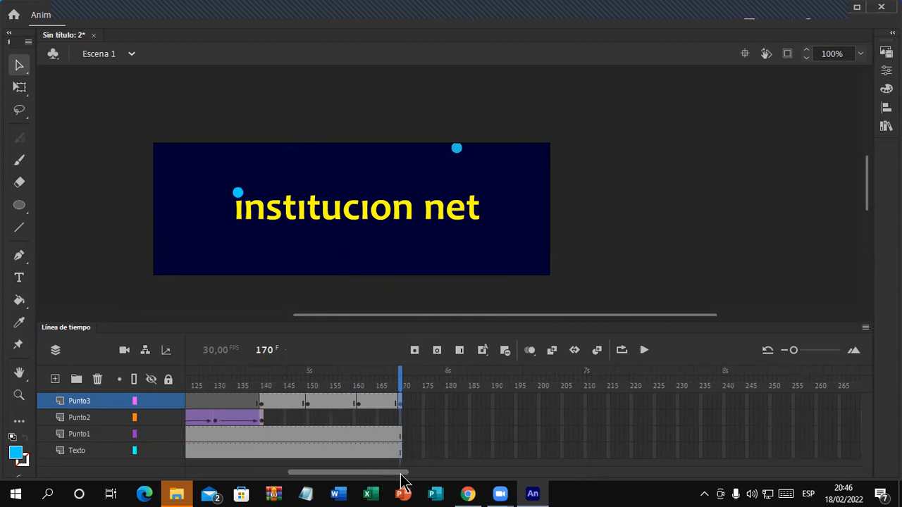
# Step: Extend the Texto and Punto1 layers to frame 240 with F5
pyautogui.click(725, 450)
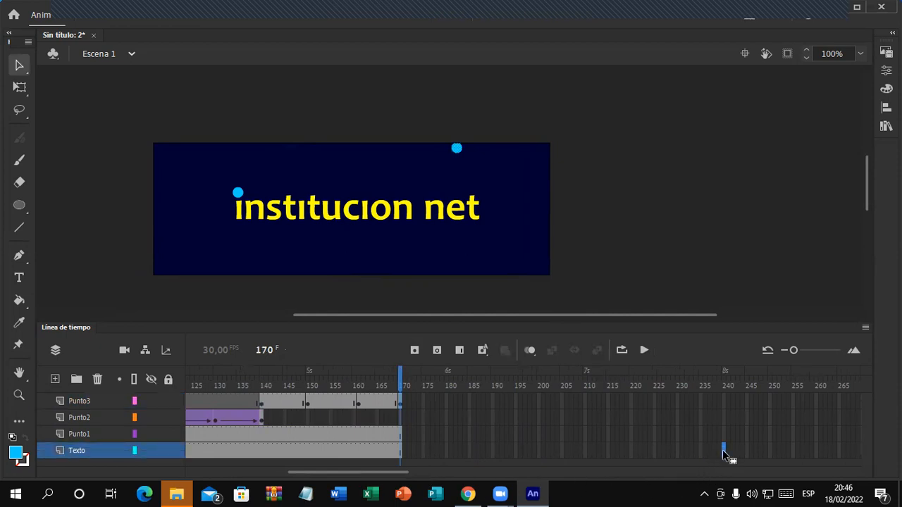
pyautogui.press('F5')
pyautogui.click(724, 435)
pyautogui.press('F5')
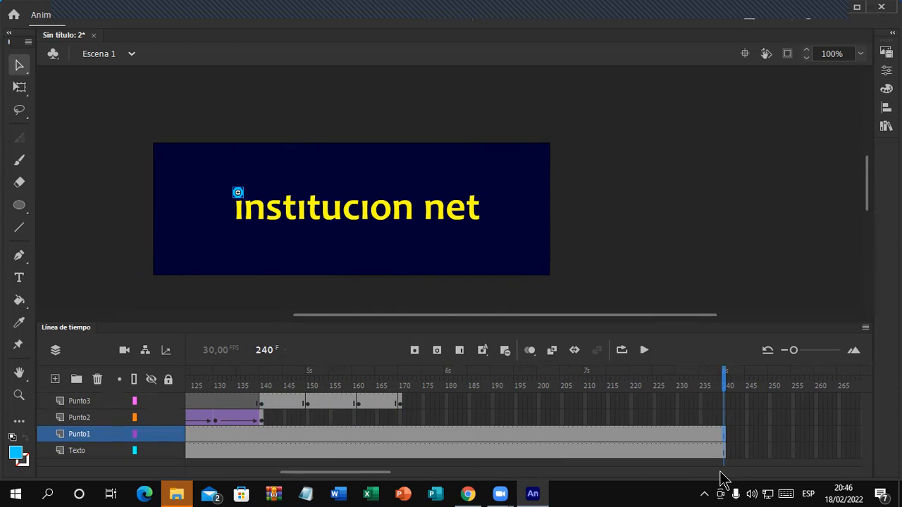
# Step: Inspect the frame options at frame 178 on Texto without changes, then scroll the timeline
pyautogui.click(436, 451)
pyautogui.rightClick(437, 452)
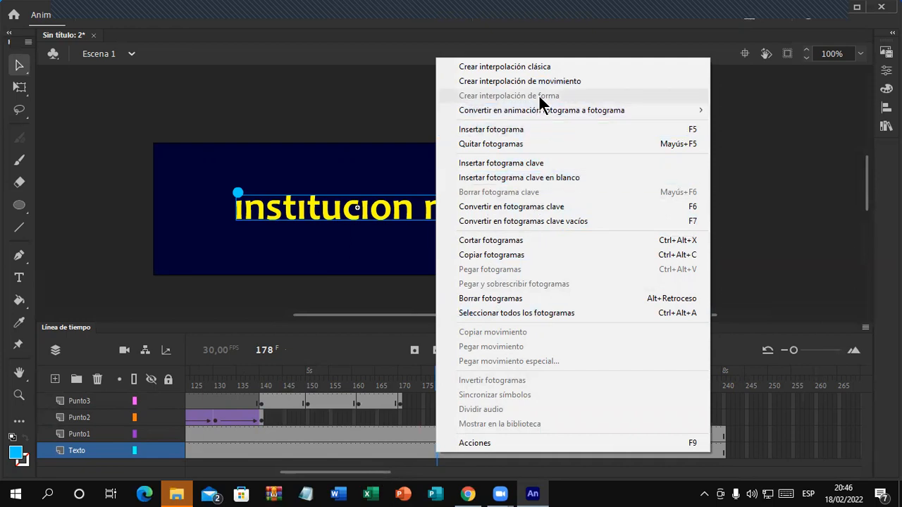
pyautogui.click(761, 205)
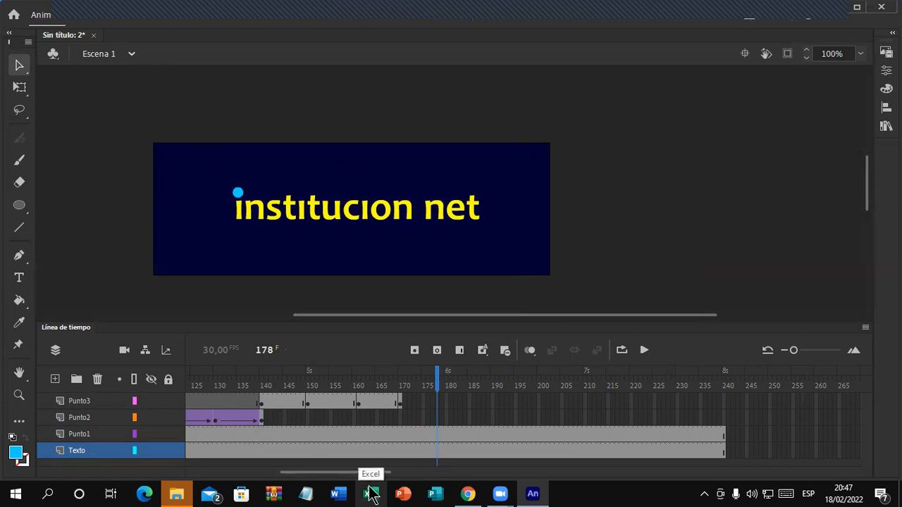
pyautogui.moveTo(352, 473); pyautogui.dragTo(161, 467)
pyautogui.moveTo(217, 477); pyautogui.dragTo(328, 475)
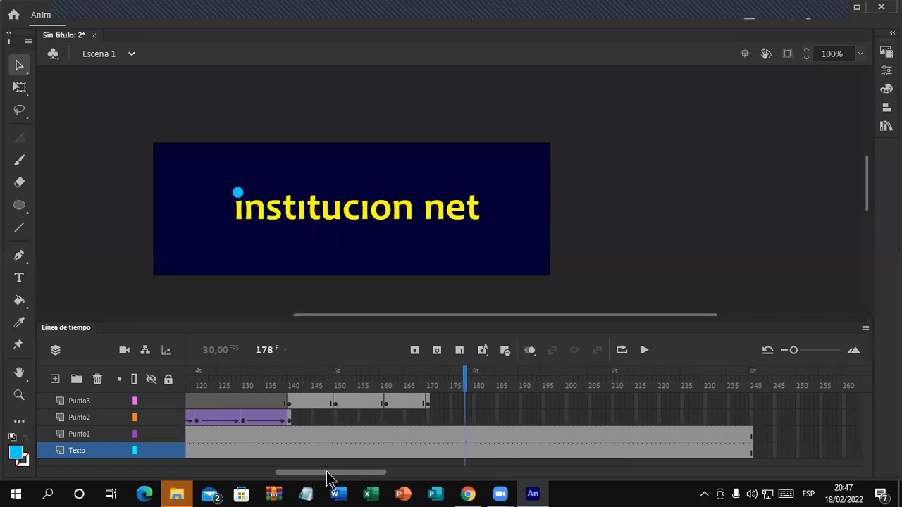
# Step: Extend the Punto2 layer to frame 240 and return to frame 170 on Punto3
pyautogui.click(751, 442)
pyautogui.click(751, 434)
pyautogui.click(751, 418)
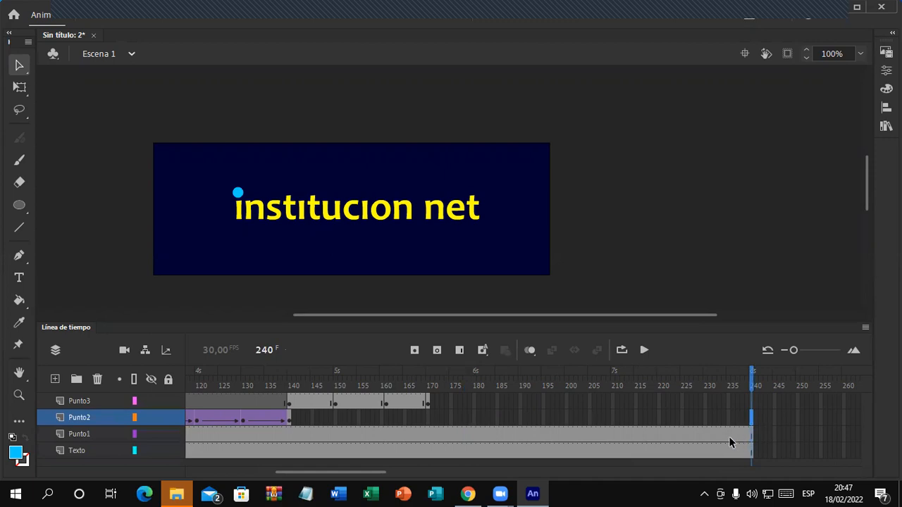
pyautogui.click(459, 350)
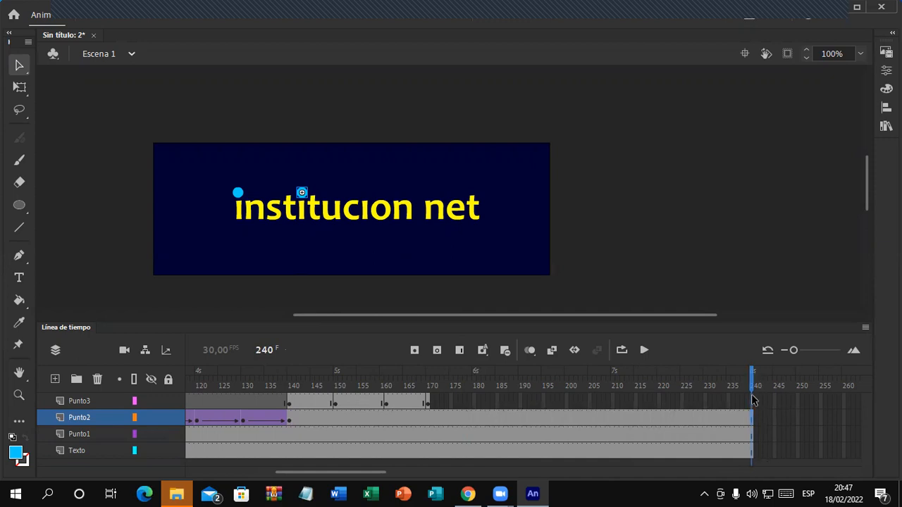
pyautogui.click(427, 405)
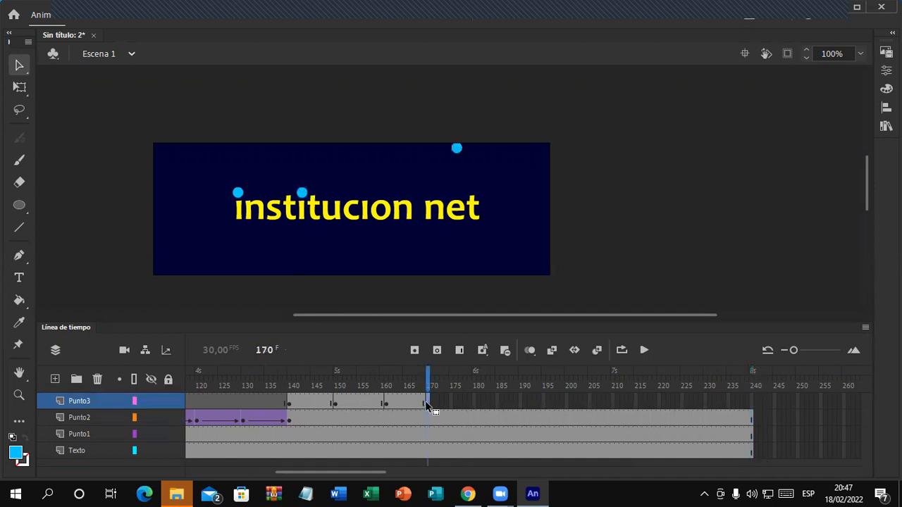
# Step: Add Punto3 keyframes at 180 and 190, placing the dot at the right edge, then the bottom edge
pyautogui.click(474, 403)
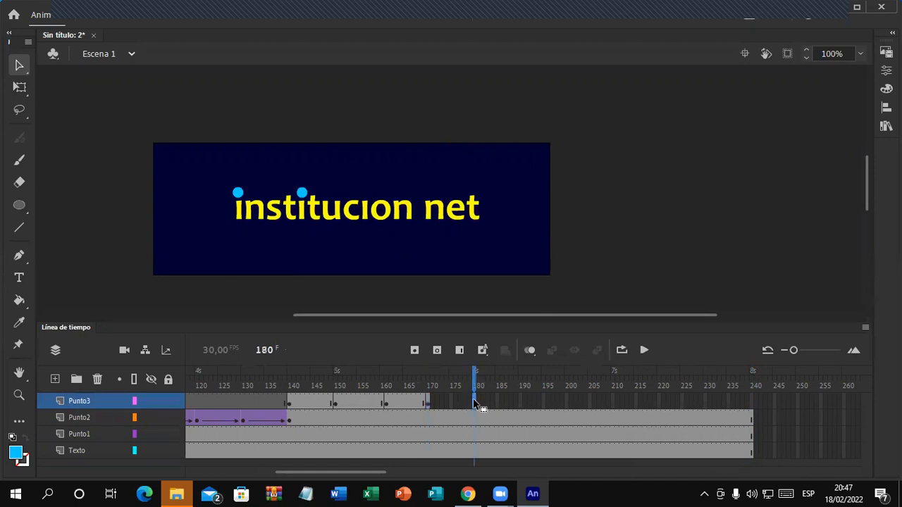
pyautogui.click(414, 350)
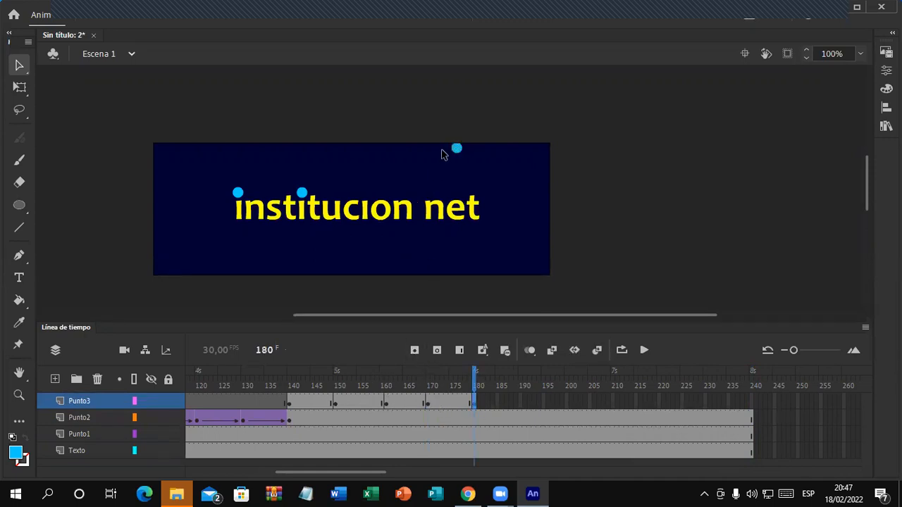
pyautogui.moveTo(458, 149); pyautogui.dragTo(548, 225)
pyautogui.click(520, 398)
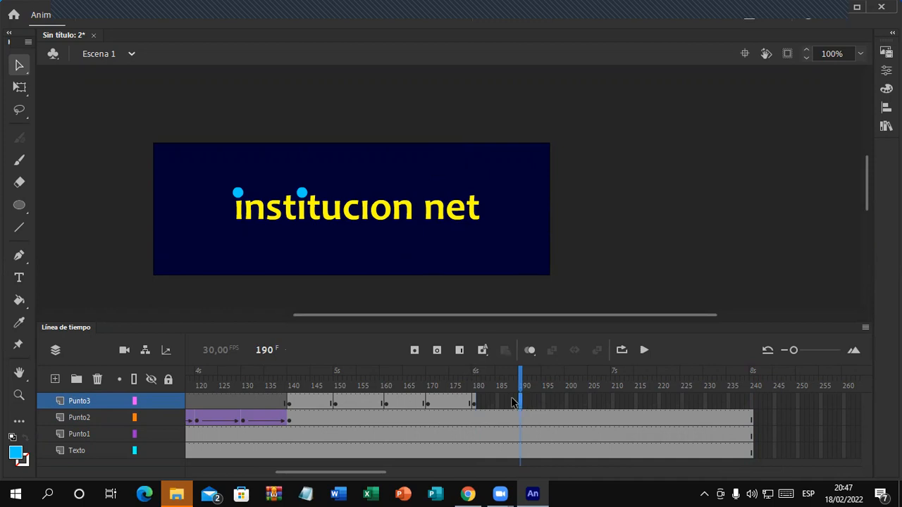
pyautogui.click(415, 349)
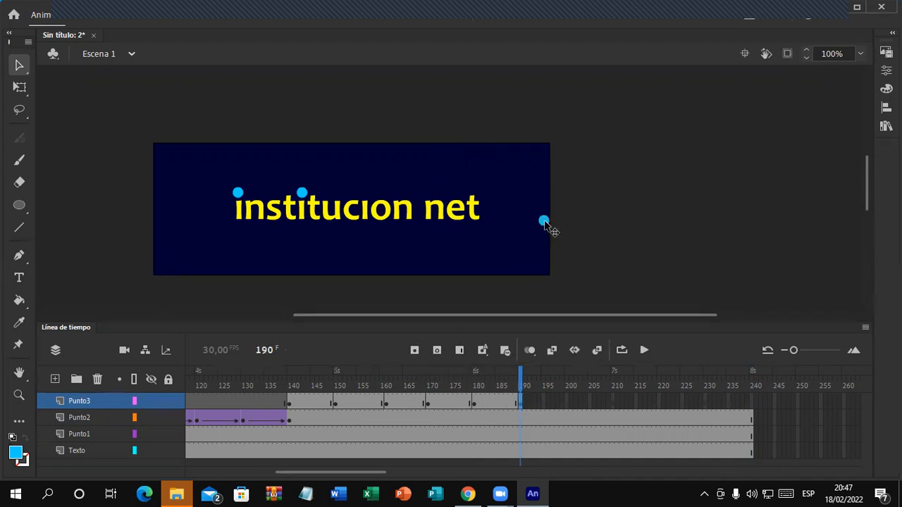
pyautogui.moveTo(545, 223); pyautogui.dragTo(437, 272)
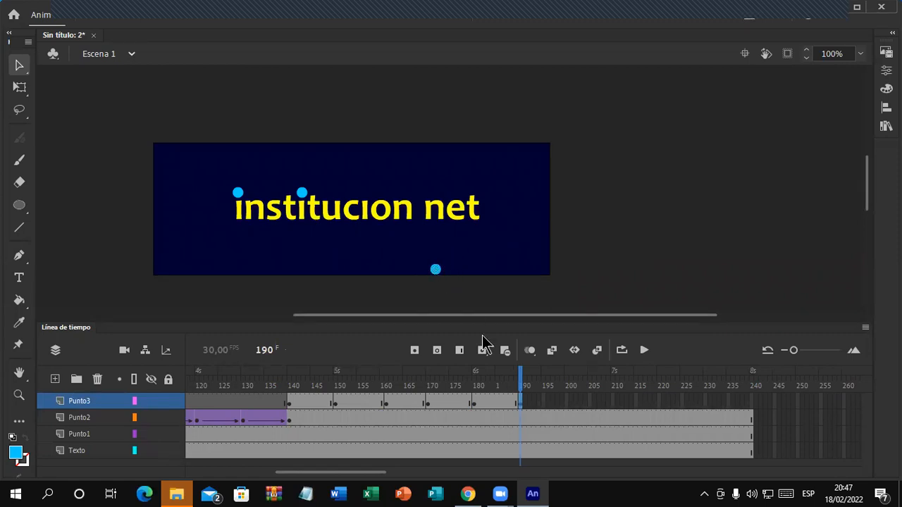
# Step: Add a frame-200 keyframe with the dot nudged onto the text line above the third 'i'
pyautogui.click(571, 402)
pyautogui.click(566, 403)
pyautogui.click(414, 349)
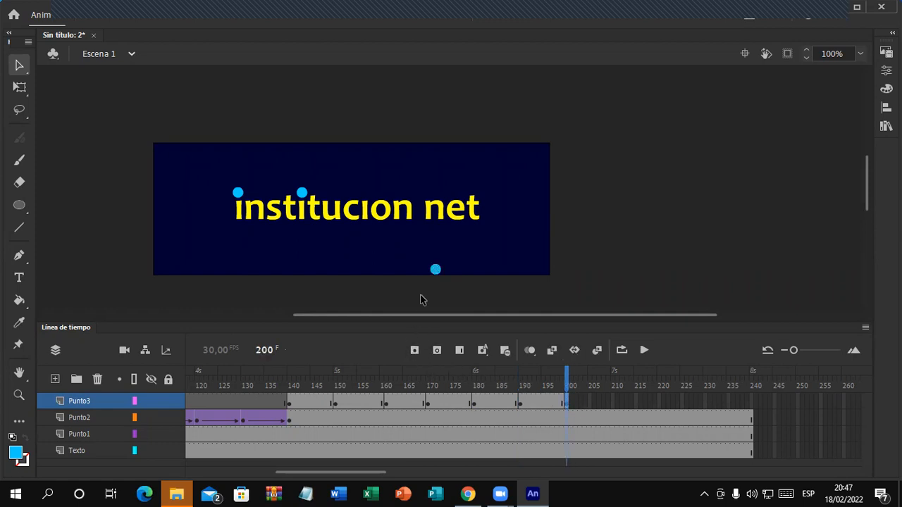
pyautogui.moveTo(434, 269); pyautogui.dragTo(365, 189)
pyautogui.press('Down')
pyautogui.press('Left')
pyautogui.press('Down')
pyautogui.press('Left')
pyautogui.press('Down')
# Step: Add a classic tween on Punto3 from frame 140 to 150, undoing an accidental Punto2 tween
pyautogui.rightClick(317, 402)
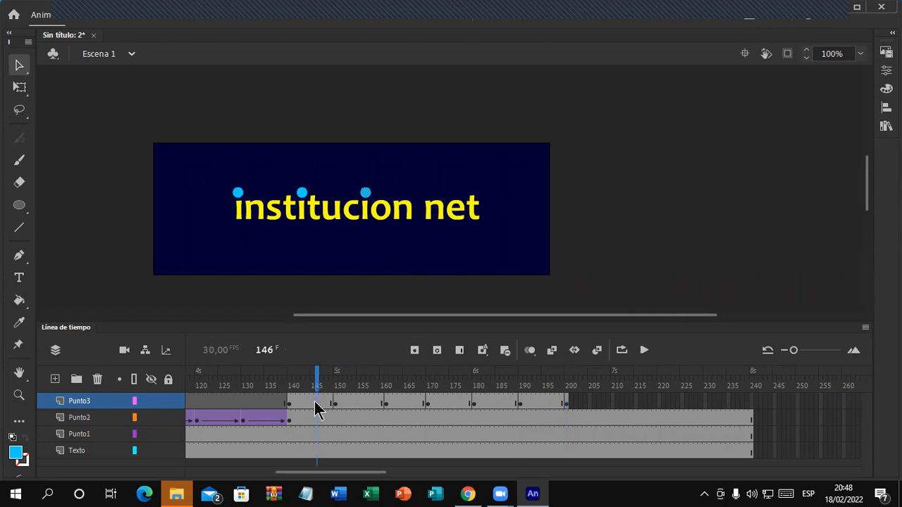
pyautogui.click(496, 17)
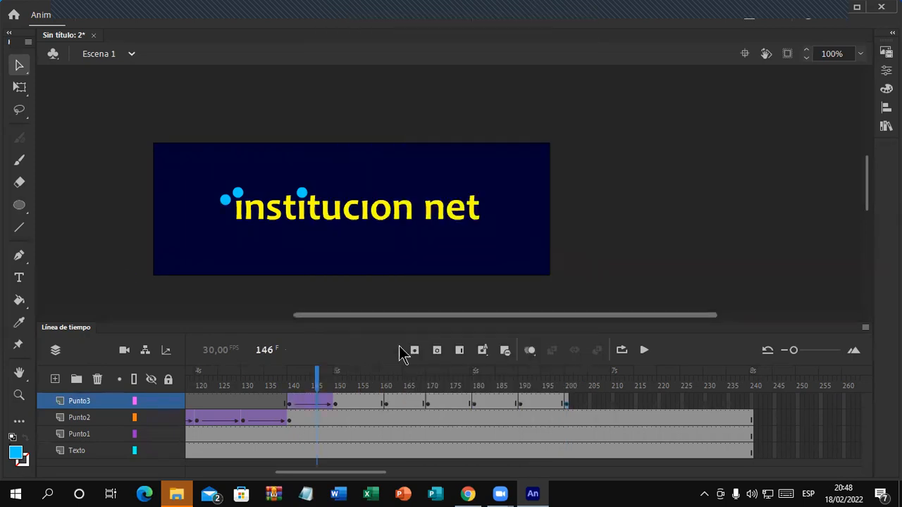
pyautogui.rightClick(358, 402)
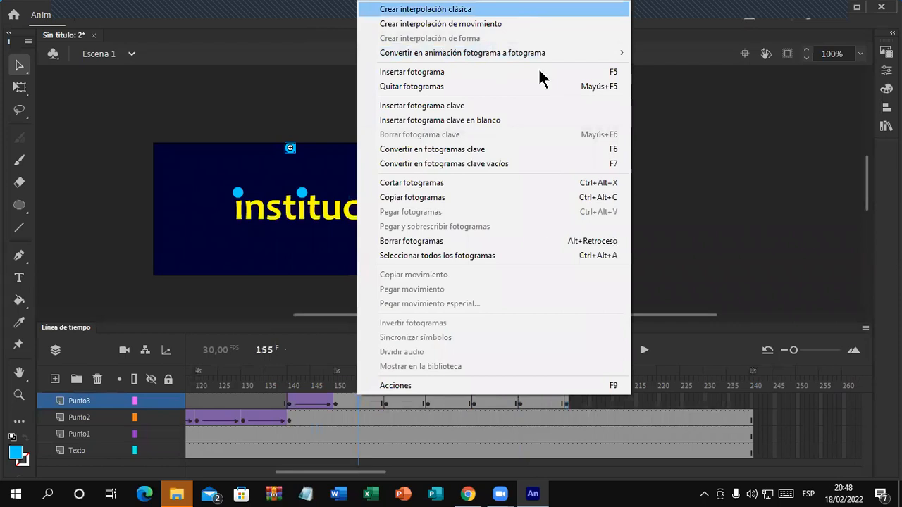
pyautogui.rightClick(406, 402)
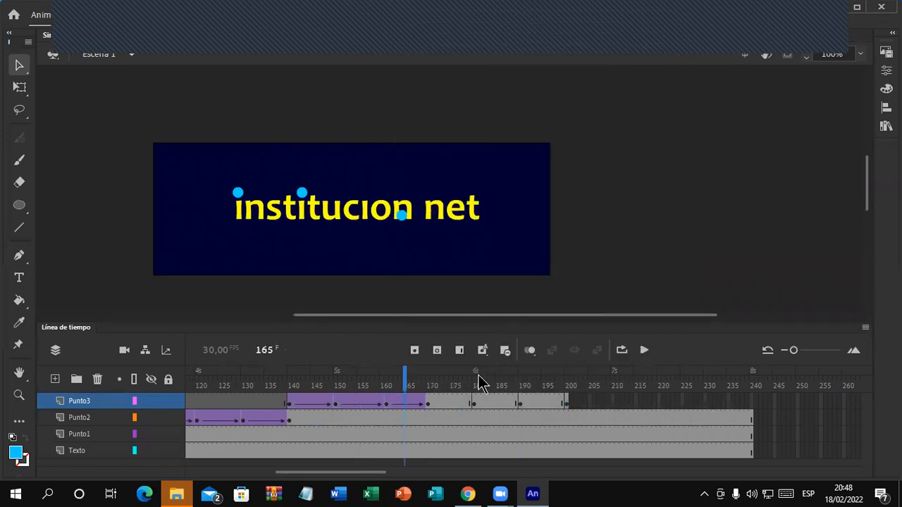
pyautogui.rightClick(448, 414)
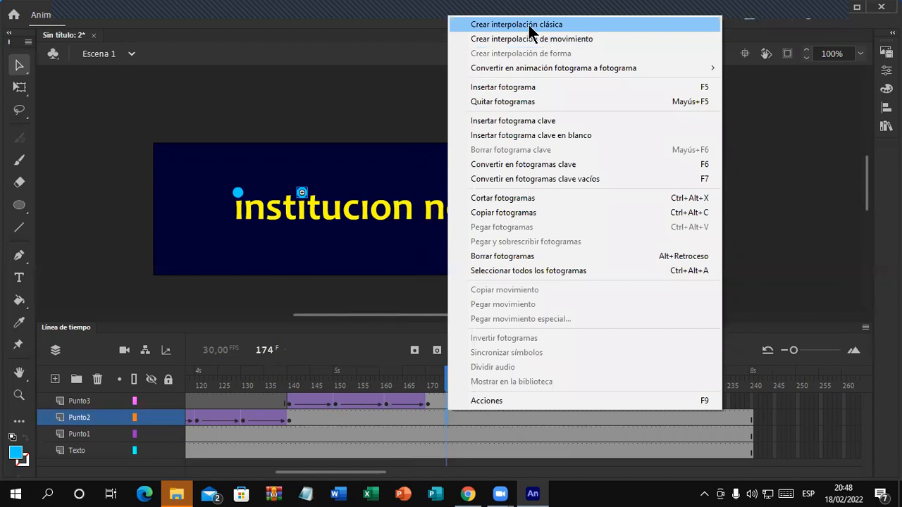
pyautogui.click(527, 25)
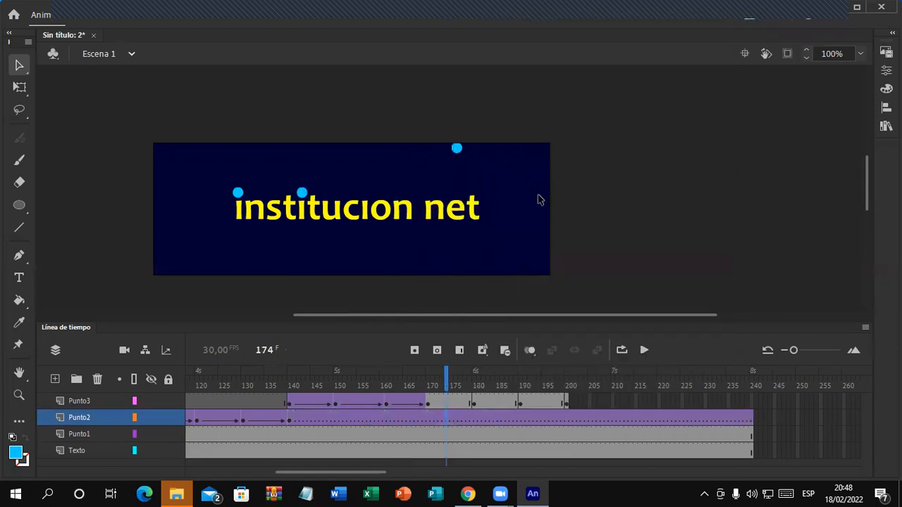
pyautogui.hotkey('ctrl', 'z')
# Step: Add classic tweens on Punto3 for spans 170–180, 180–190 and 190–200
pyautogui.rightClick(446, 403)
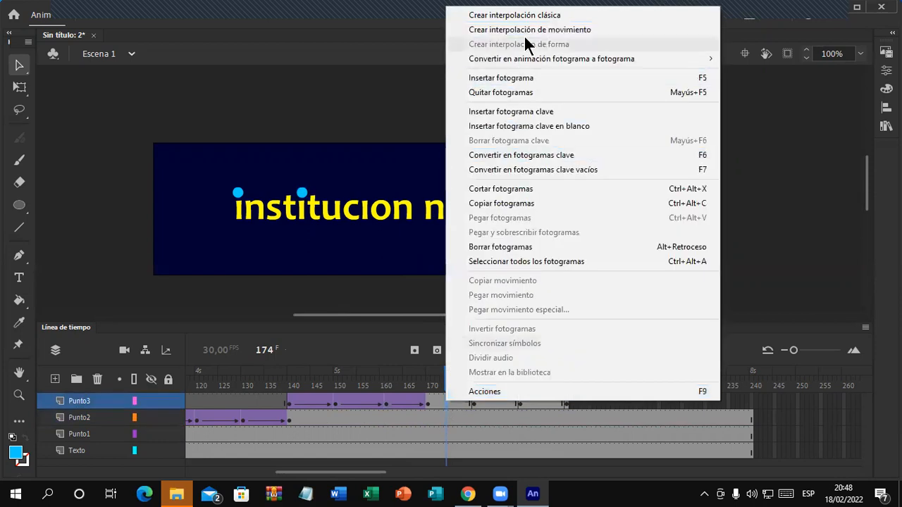
pyautogui.click(531, 14)
pyautogui.click(499, 400)
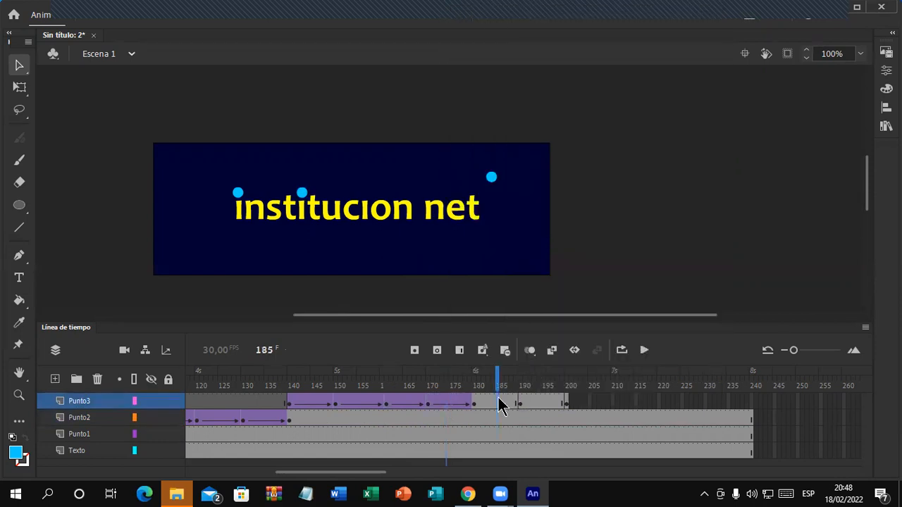
pyautogui.rightClick(499, 400)
pyautogui.click(614, 11)
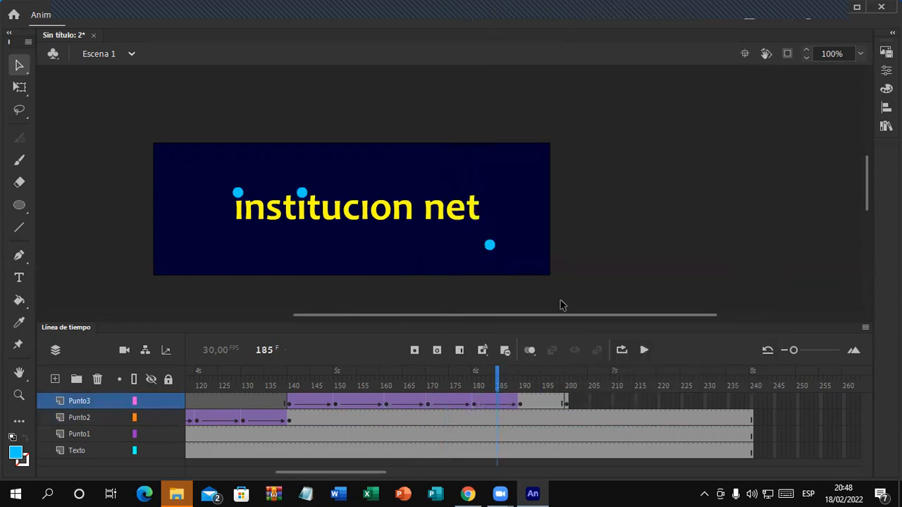
pyautogui.rightClick(542, 402)
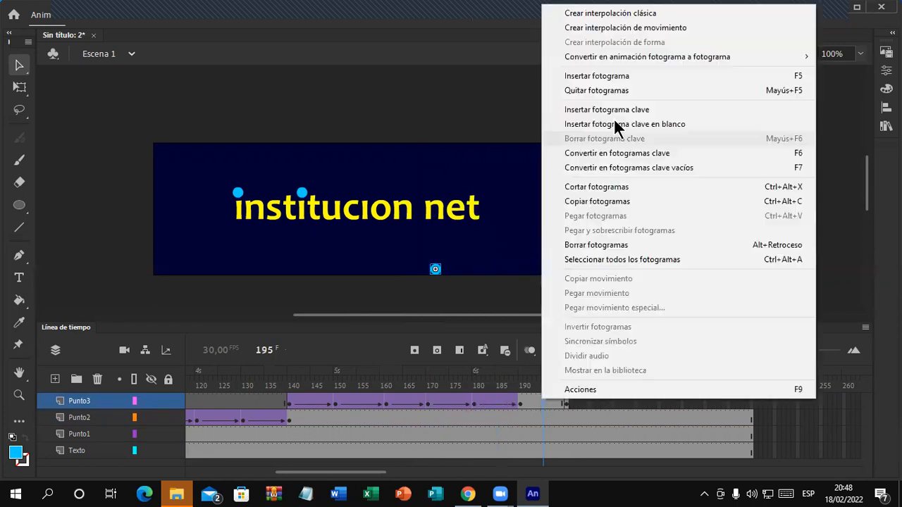
pyautogui.click(632, 13)
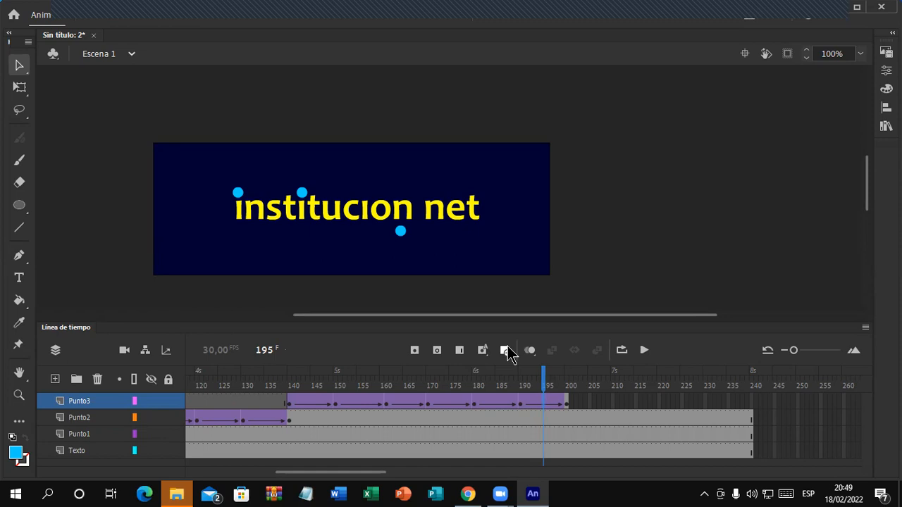
# Step: Use the timeline toolbar button beside the frame buttons to bring up its loading dialog
pyautogui.click(507, 348)
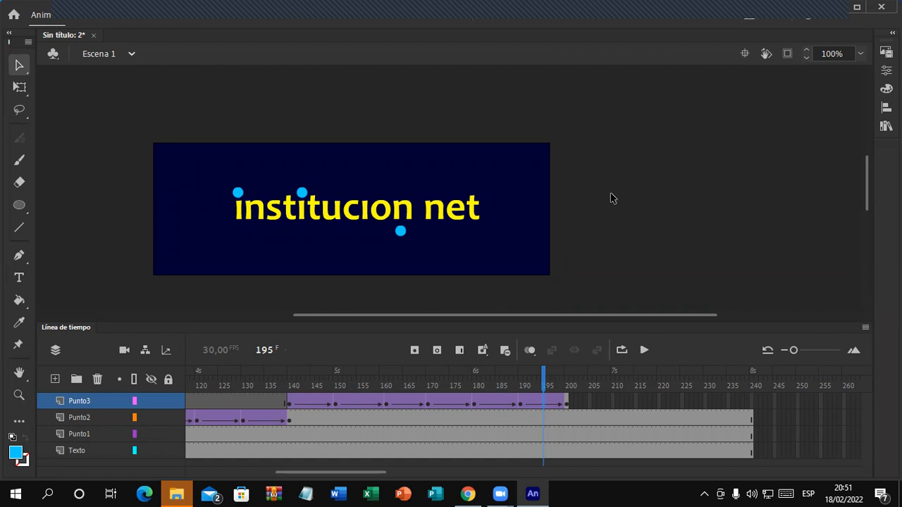
# Step: Review the third dot's motion by scrubbing the timeline from frame 130 to 200
pyautogui.click(340, 4)
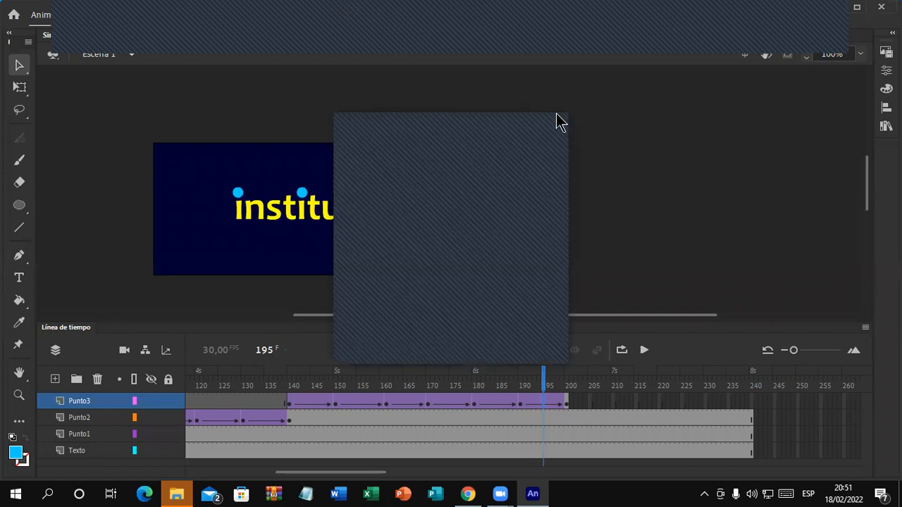
pyautogui.click(555, 122)
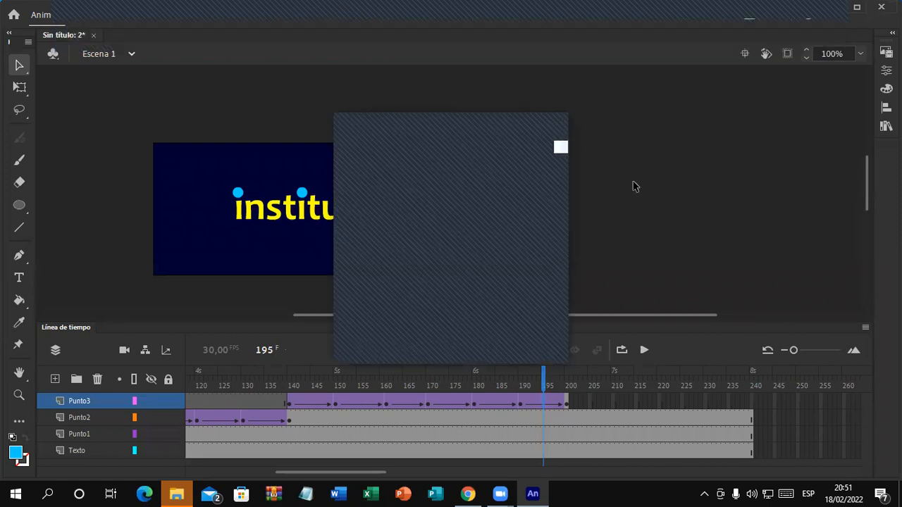
pyautogui.moveTo(370, 474); pyautogui.dragTo(348, 478)
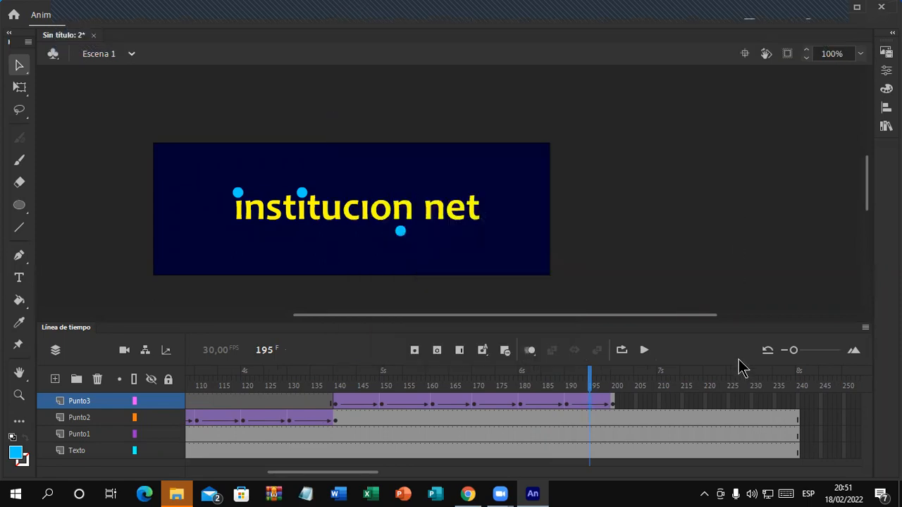
pyautogui.moveTo(522, 322); pyautogui.dragTo(529, 305)
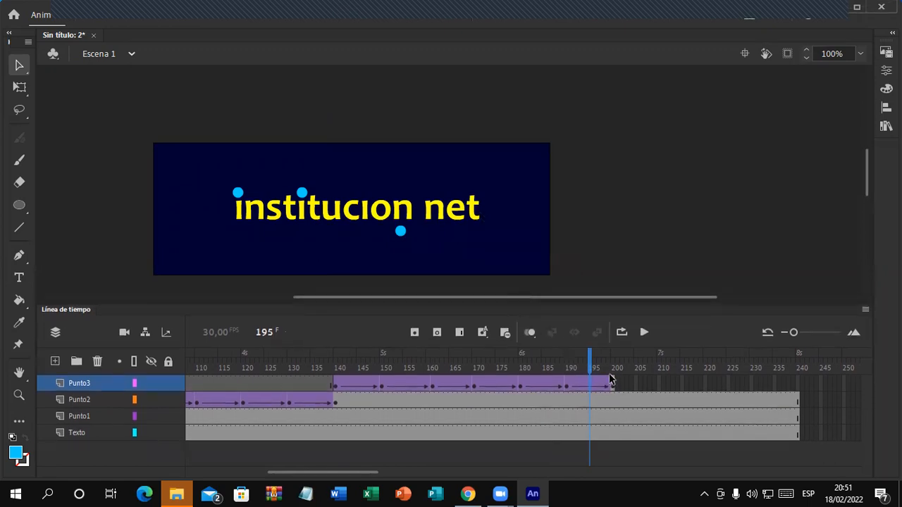
pyautogui.moveTo(590, 363); pyautogui.dragTo(428, 363)
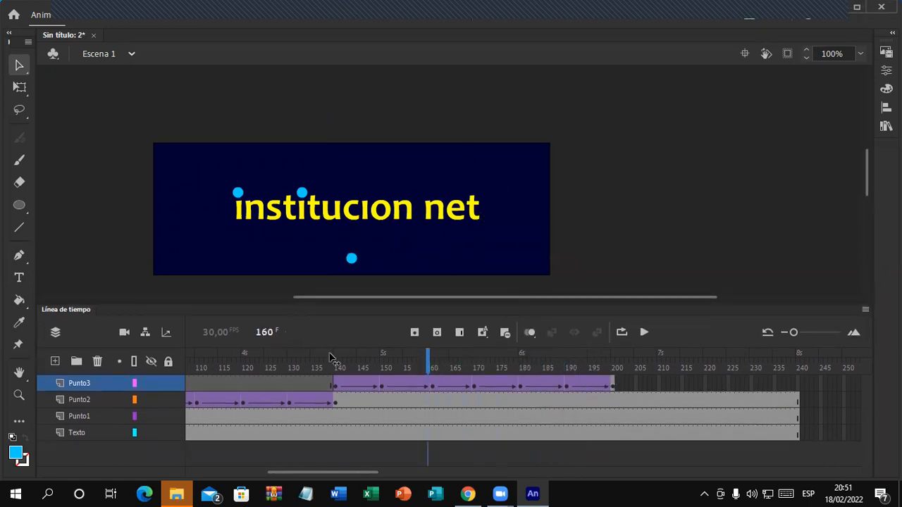
pyautogui.moveTo(549, 367)
pyautogui.mouseDown()
pyautogui.moveTo(616, 378)
pyautogui.moveTo(562, 373)
pyautogui.mouseUp()
pyautogui.moveTo(502, 373); pyautogui.dragTo(247, 357)
pyautogui.moveTo(454, 373); pyautogui.dragTo(614, 388)
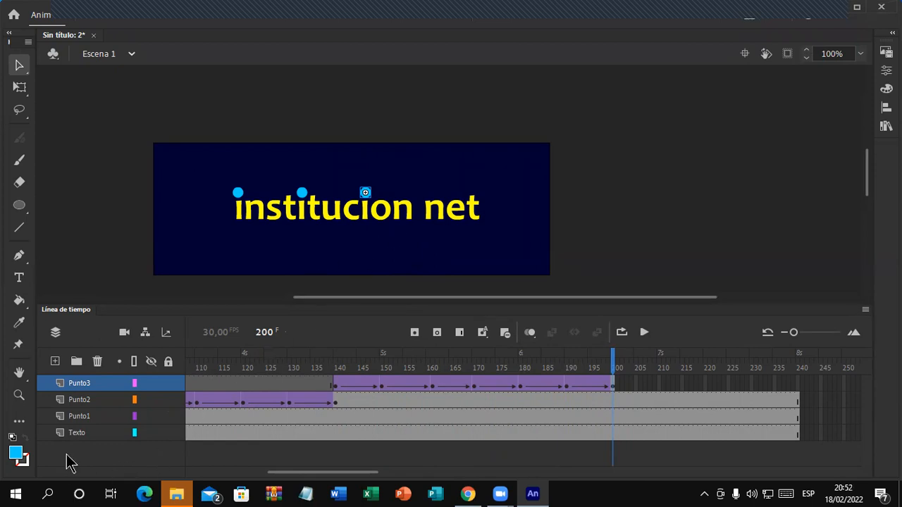
# Step: Add a new layer above Punto3 and name it Punto4
pyautogui.click(56, 362)
pyautogui.doubleClick(89, 384)
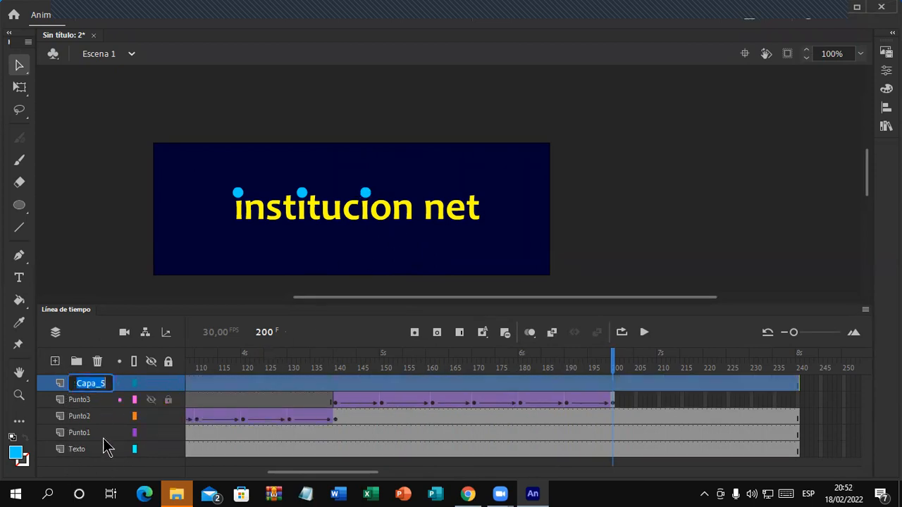
pyautogui.write('Punto4')
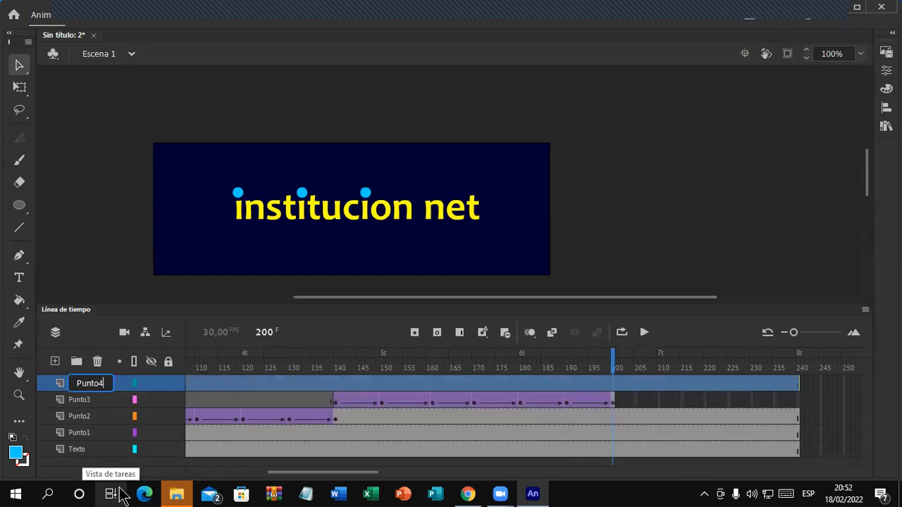
pyautogui.press('Return')
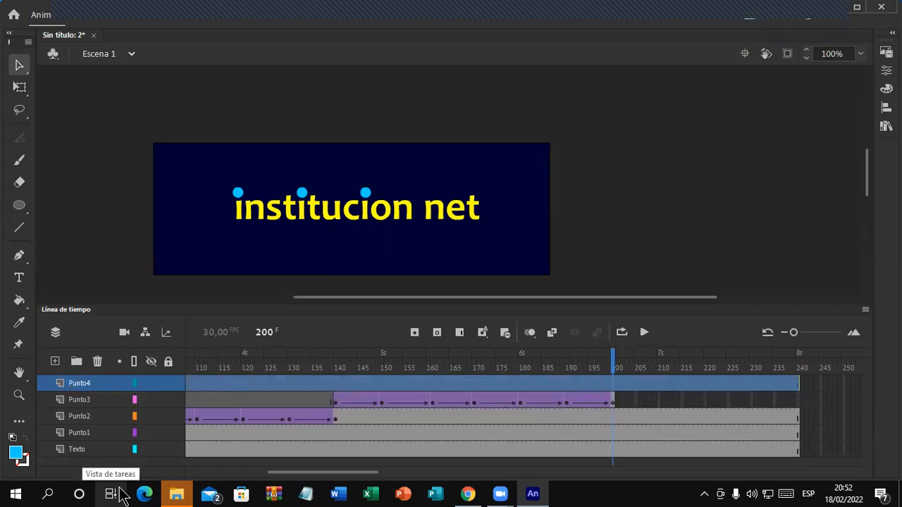
# Step: Insert a blank keyframe at frame 200 on the Punto4 layer
pyautogui.click(612, 387)
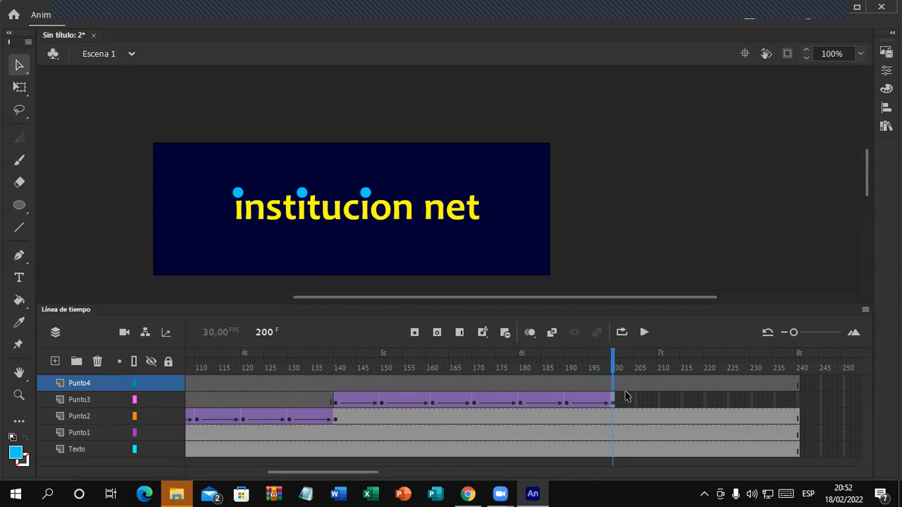
pyautogui.click(609, 380)
pyautogui.click(613, 382)
pyautogui.click(415, 332)
pyautogui.click(19, 205)
# Step: Draw a small cyan circle just outside the stage's upper-right corner
pyautogui.scroll(-3, 508, 235)
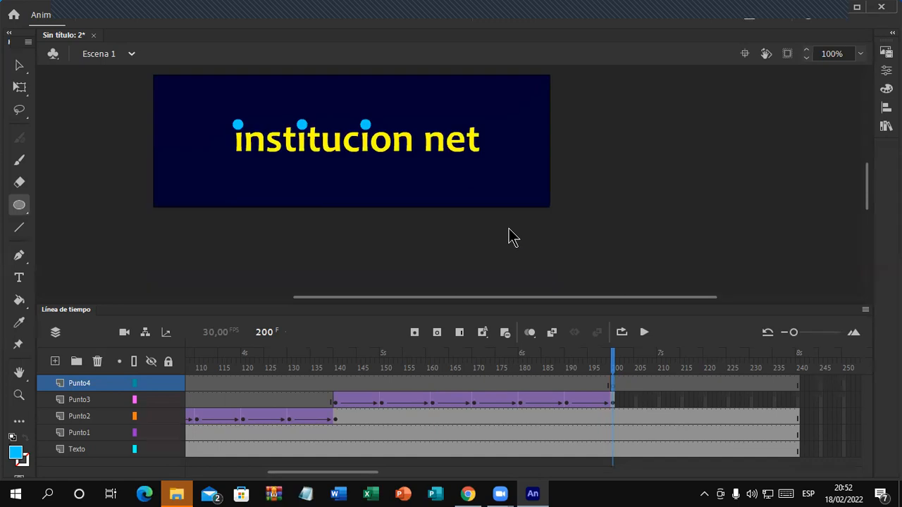
pyautogui.scroll(3, 560, 220)
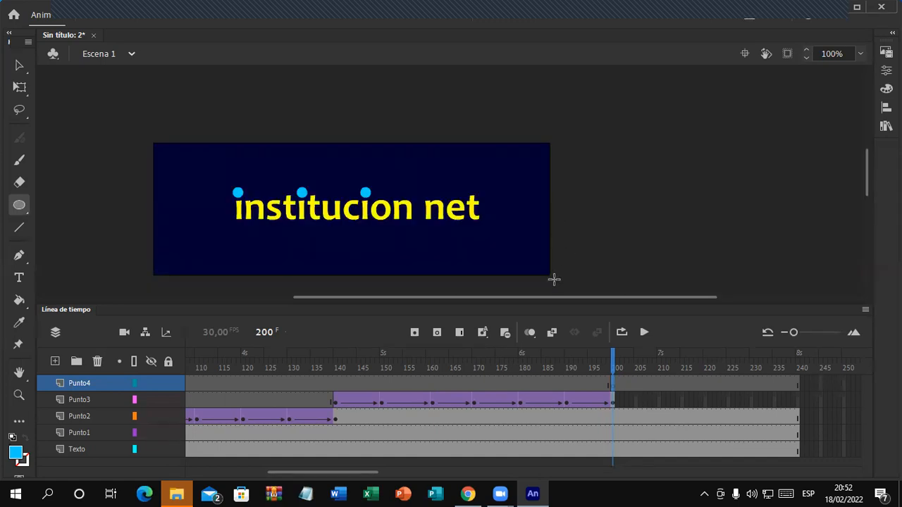
pyautogui.scroll(-3, 554, 279)
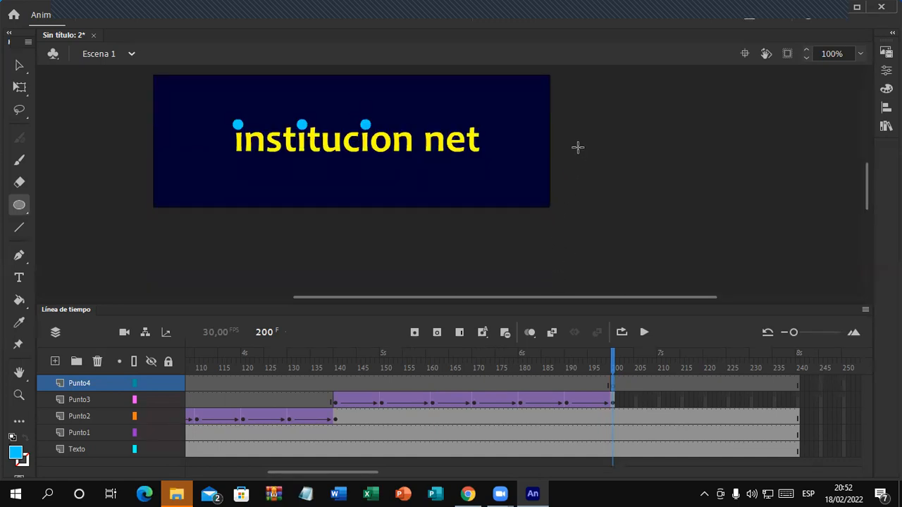
pyautogui.scroll(3, 579, 150)
pyautogui.moveTo(568, 130); pyautogui.dragTo(575, 142)
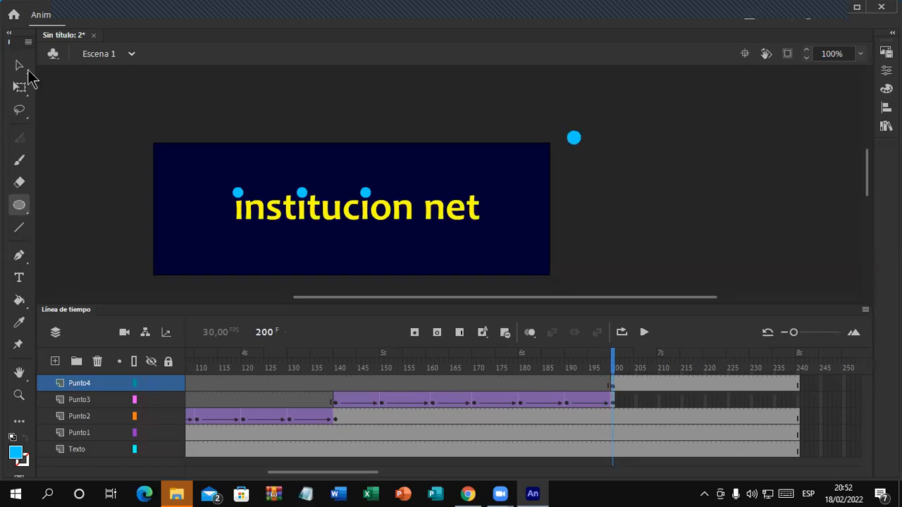
# Step: Size the dot to 16 by 16 in Object properties, then collapse the Properties panel
pyautogui.click(19, 65)
pyautogui.click(580, 141)
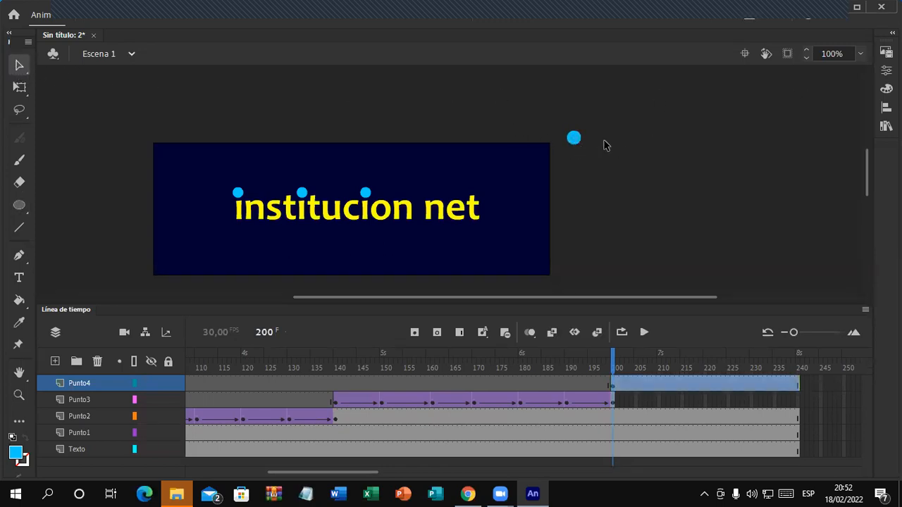
pyautogui.click(886, 70)
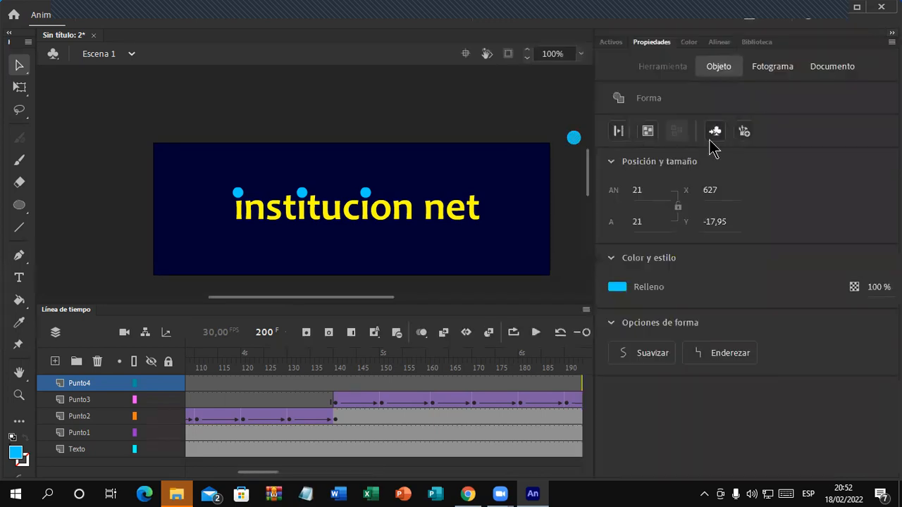
pyautogui.click(638, 190)
pyautogui.write('19')
pyautogui.press('BackSpace')
pyautogui.write('6')
pyautogui.press('Tab')
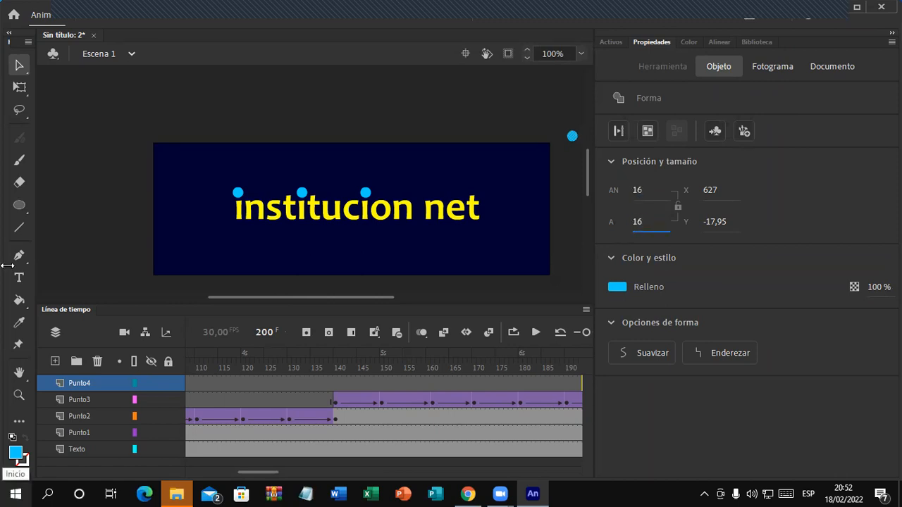
pyautogui.click(216, 108)
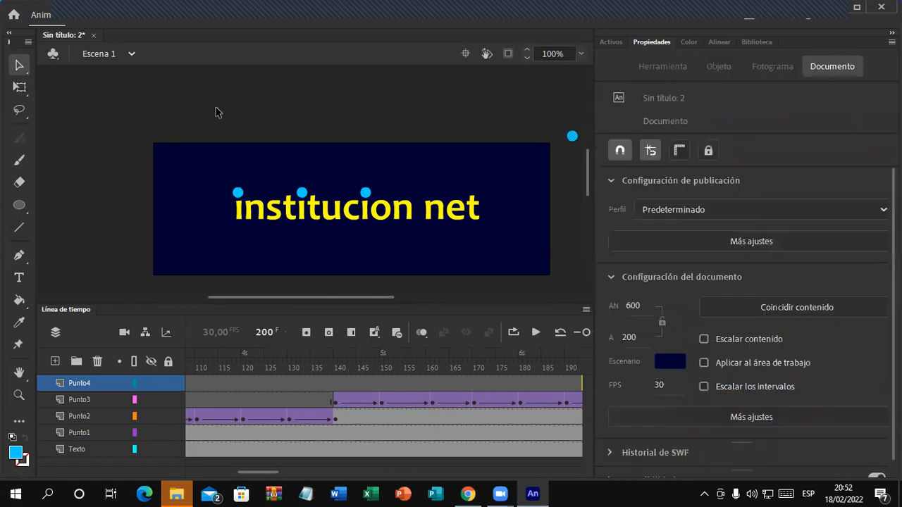
pyautogui.click(892, 33)
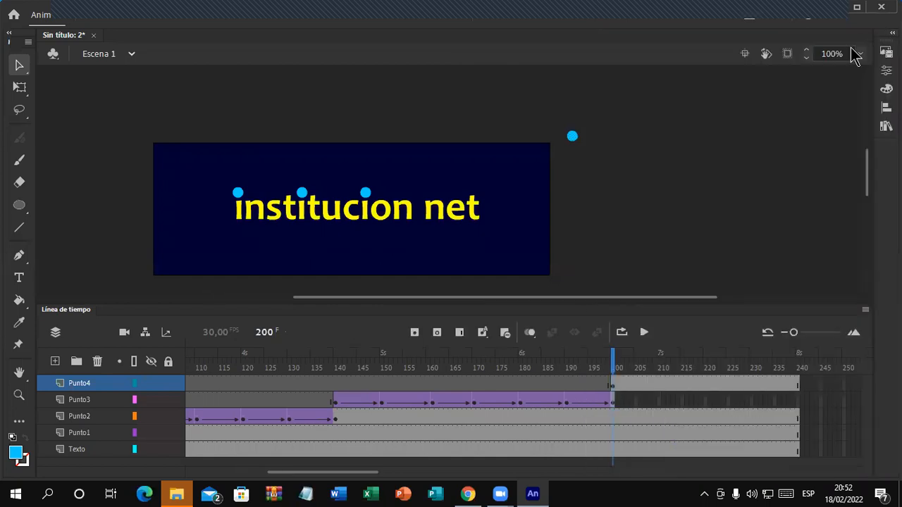
pyautogui.click(572, 137)
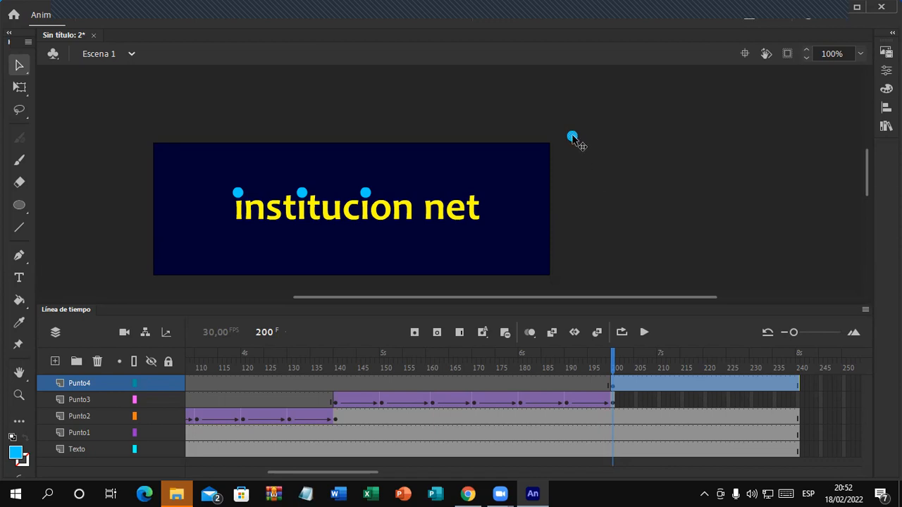
# Step: Add Punto4 keyframes at frames 211 and 221, moving the dot onto the stage toward the i
pyautogui.moveTo(362, 475); pyautogui.dragTo(402, 471)
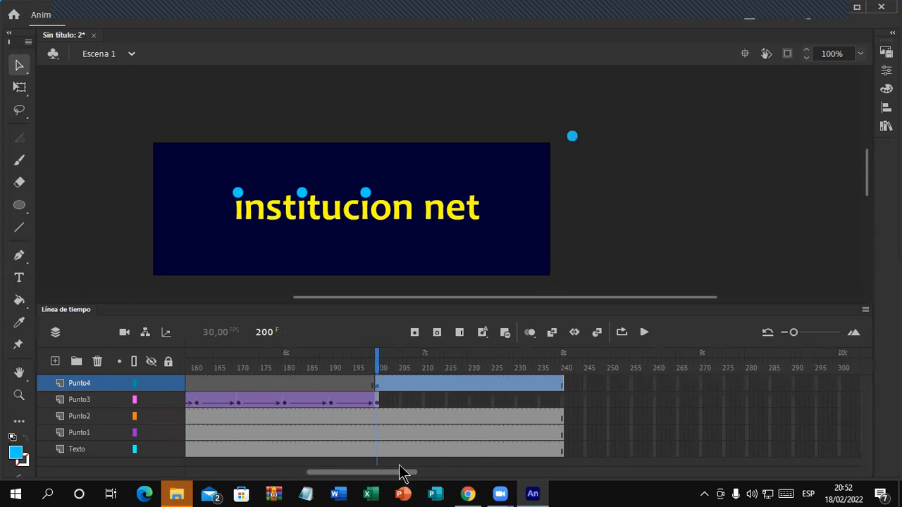
pyautogui.click(426, 384)
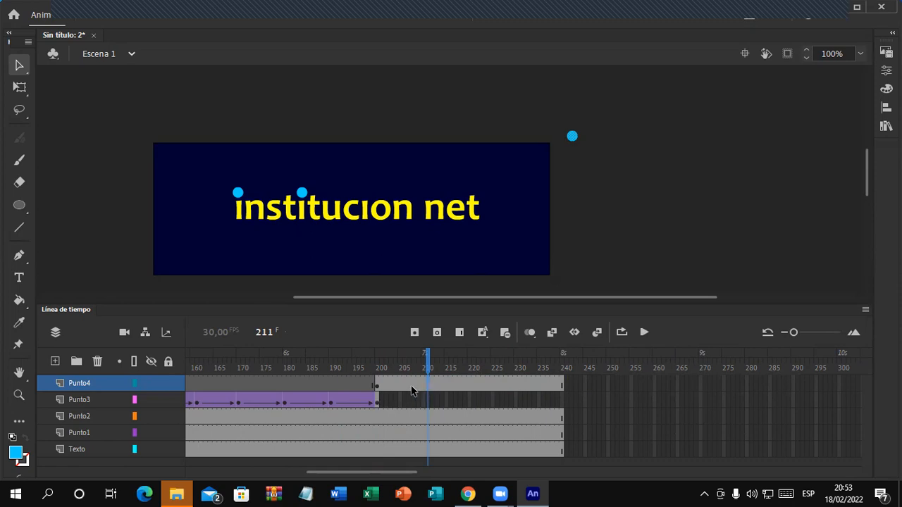
pyautogui.click(415, 334)
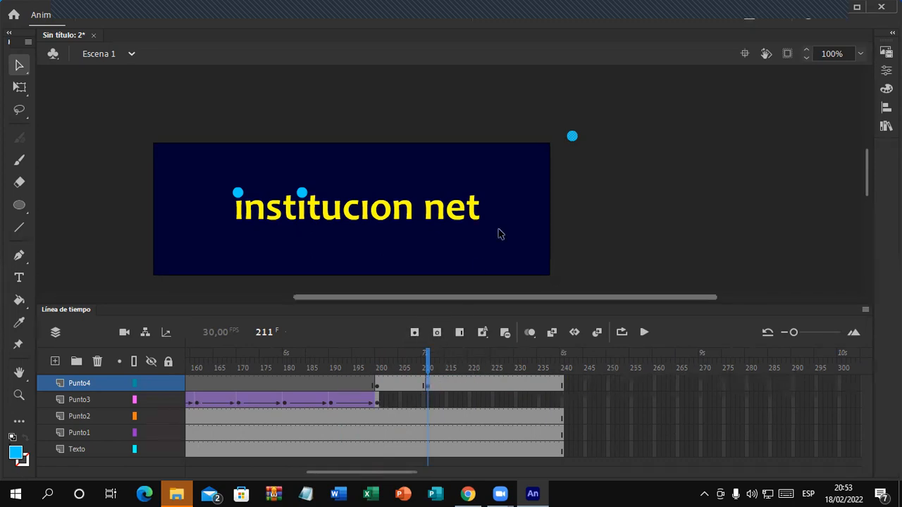
pyautogui.moveTo(572, 137); pyautogui.dragTo(327, 271)
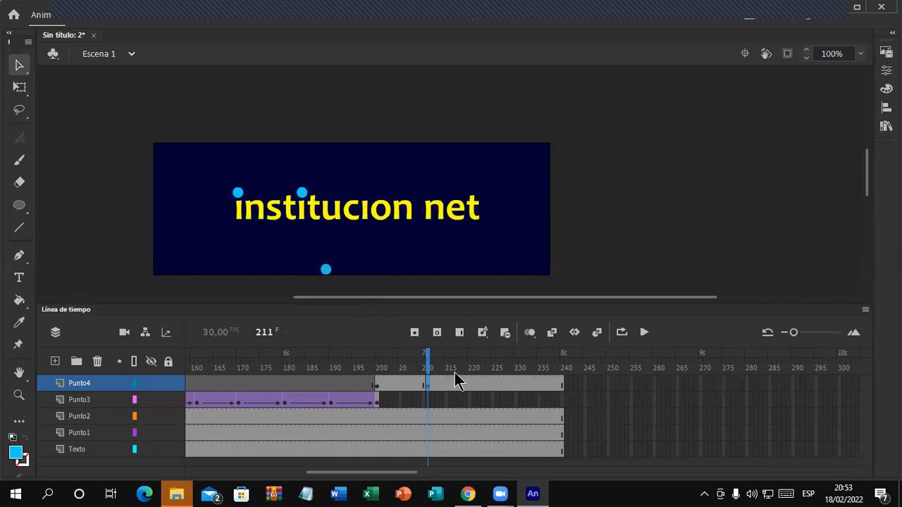
pyautogui.click(473, 386)
pyautogui.click(416, 335)
pyautogui.moveTo(327, 270); pyautogui.dragTo(246, 150)
# Step: Add keyframes at frames 230, 240 and 250, moving the dot near the i and the bottom edge
pyautogui.click(515, 387)
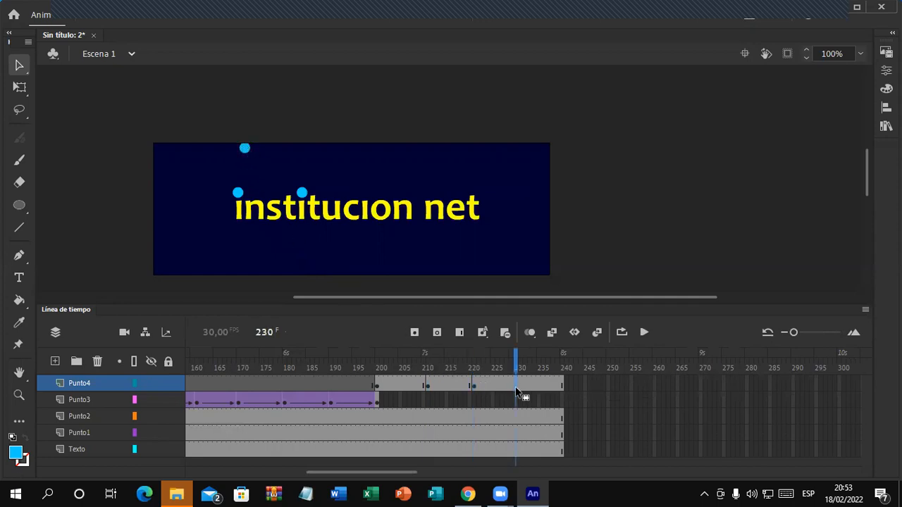
pyautogui.click(415, 331)
pyautogui.moveTo(246, 151); pyautogui.dragTo(158, 210)
pyautogui.click(561, 388)
pyautogui.click(414, 332)
pyautogui.moveTo(161, 211); pyautogui.dragTo(258, 272)
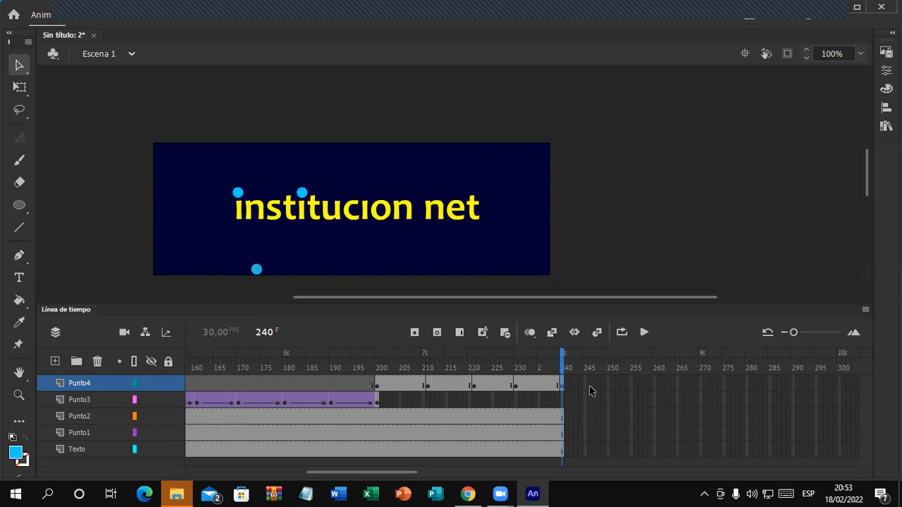
pyautogui.click(612, 384)
pyautogui.click(415, 333)
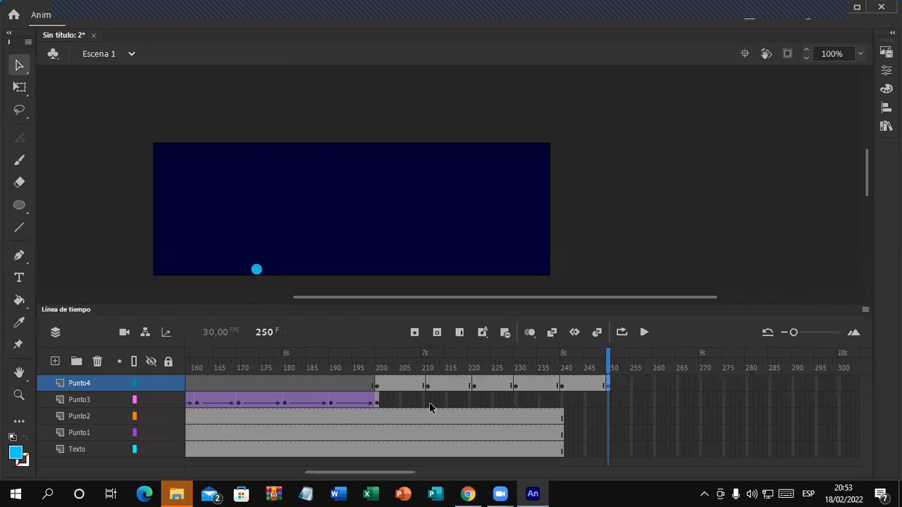
# Step: Extend the Punto2, Punto3, Punto1 and Texto layers to frame 250
pyautogui.click(608, 417)
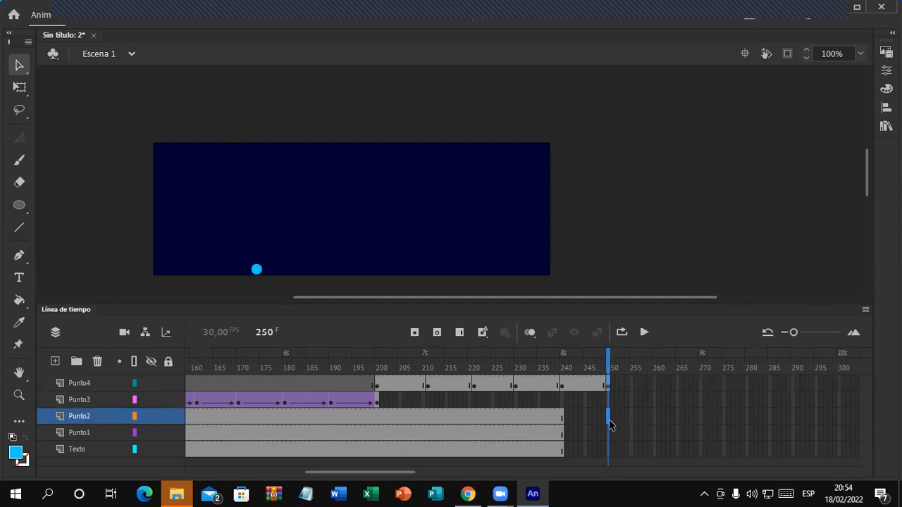
pyautogui.press('F5')
pyautogui.click(607, 403)
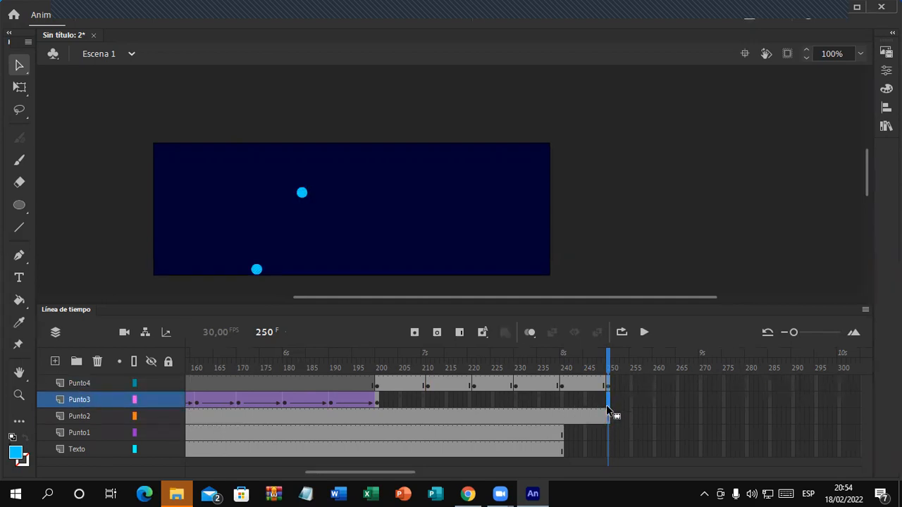
pyautogui.press('F5')
pyautogui.click(608, 433)
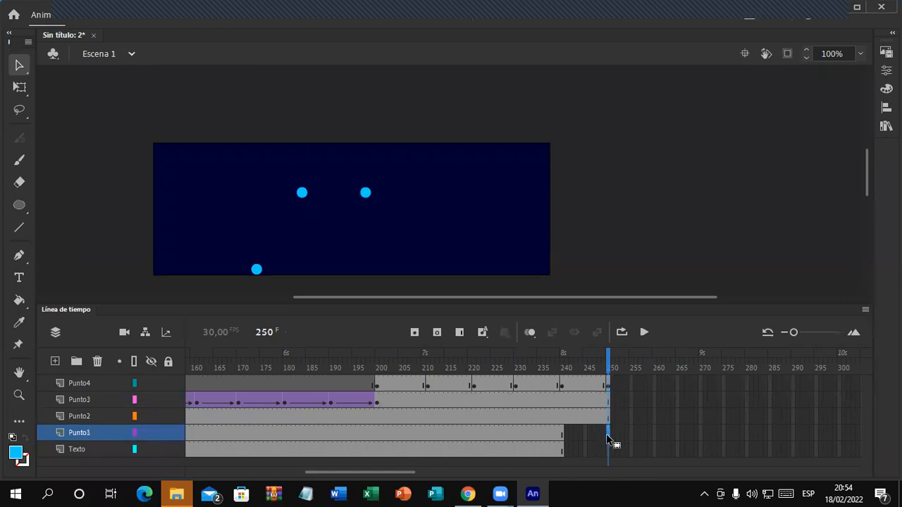
pyautogui.press('F5')
pyautogui.click(608, 448)
pyautogui.press('F5')
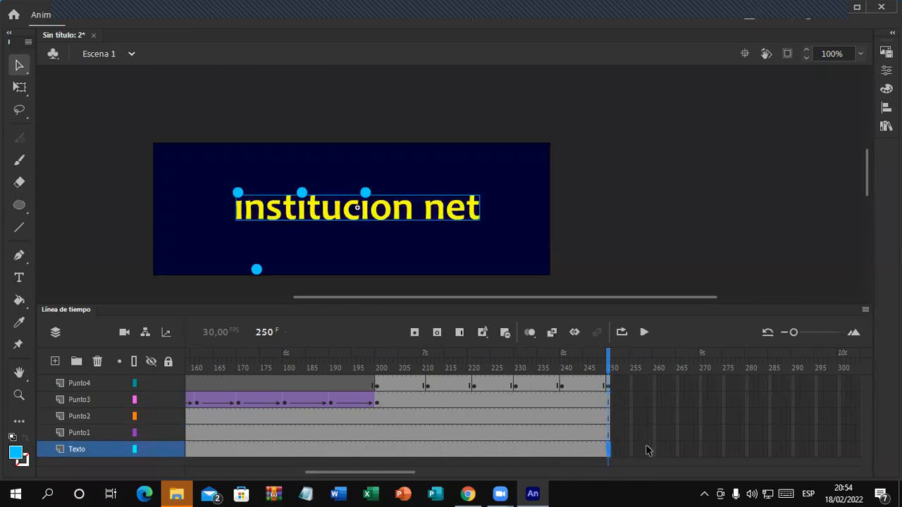
pyautogui.click(608, 384)
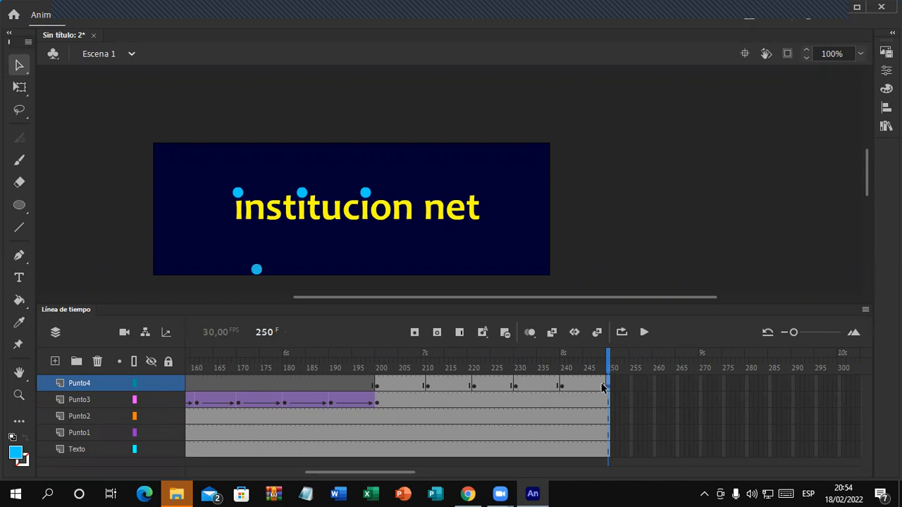
# Step: Extend all layers to frame 260 and place the Punto4 dot as the period before 'net'
pyautogui.click(654, 384)
pyautogui.press('F5')
pyautogui.click(655, 406)
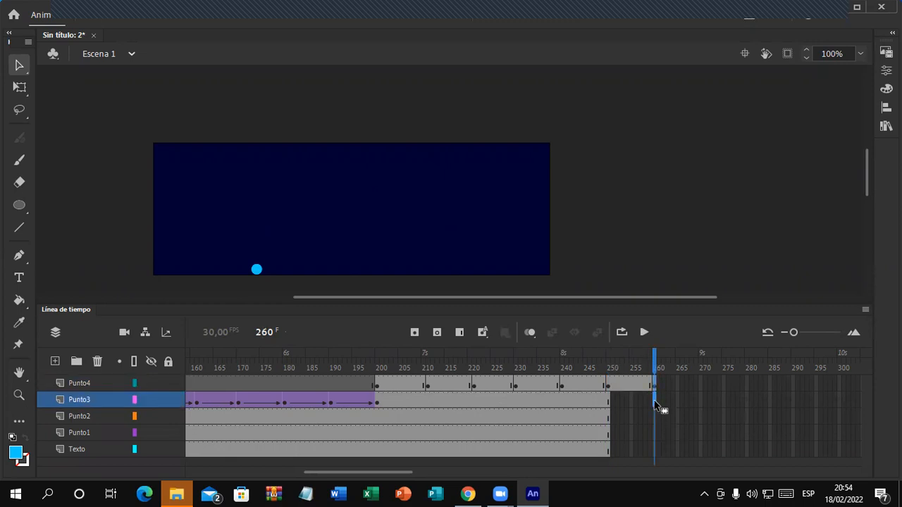
pyautogui.press('F5')
pyautogui.click(654, 417)
pyautogui.press('F5')
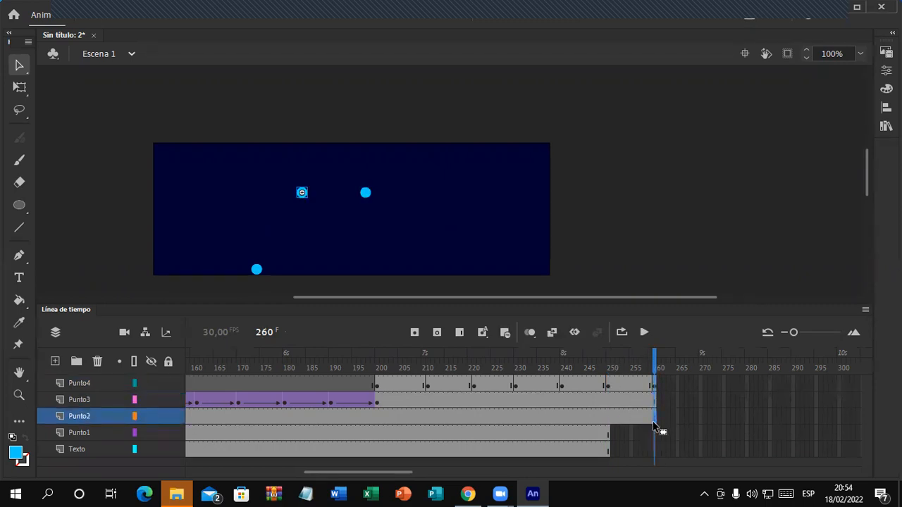
pyautogui.click(655, 433)
pyautogui.press('F5')
pyautogui.click(656, 450)
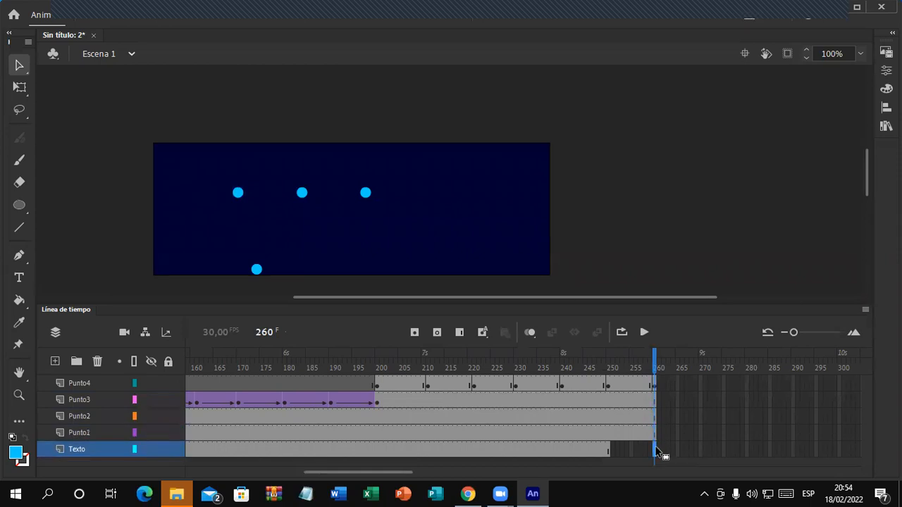
pyautogui.press('F5')
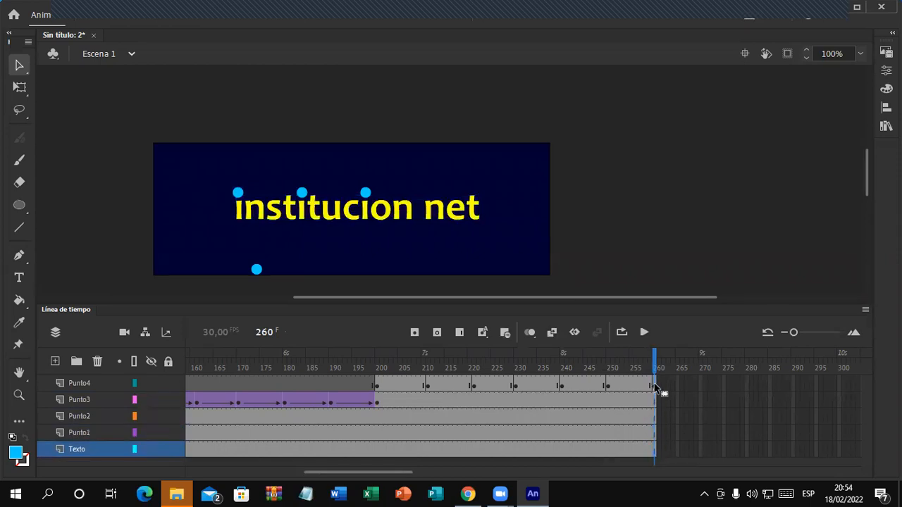
pyautogui.click(654, 386)
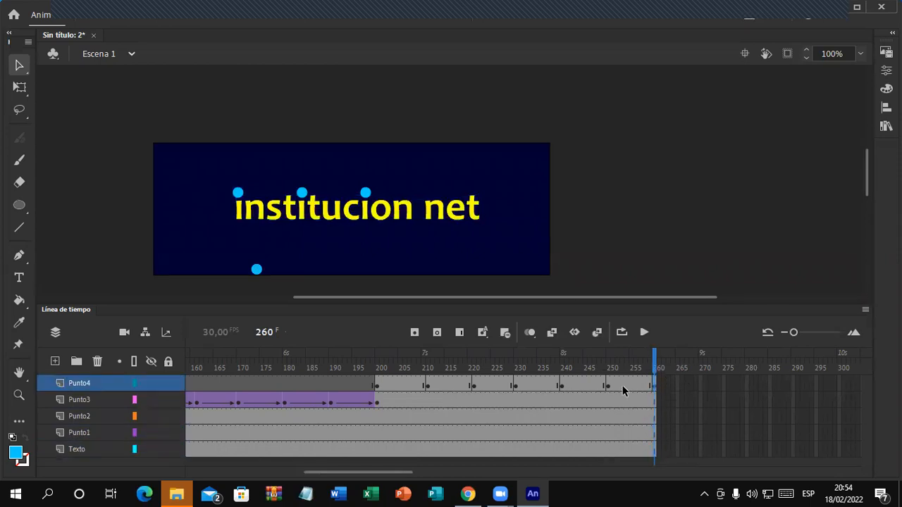
pyautogui.moveTo(256, 269); pyautogui.dragTo(418, 218)
# Step: Add classic tweens to the first three Punto4 spans, frames 200 to 230
pyautogui.click(399, 388)
pyautogui.rightClick(398, 388)
pyautogui.click(500, 94)
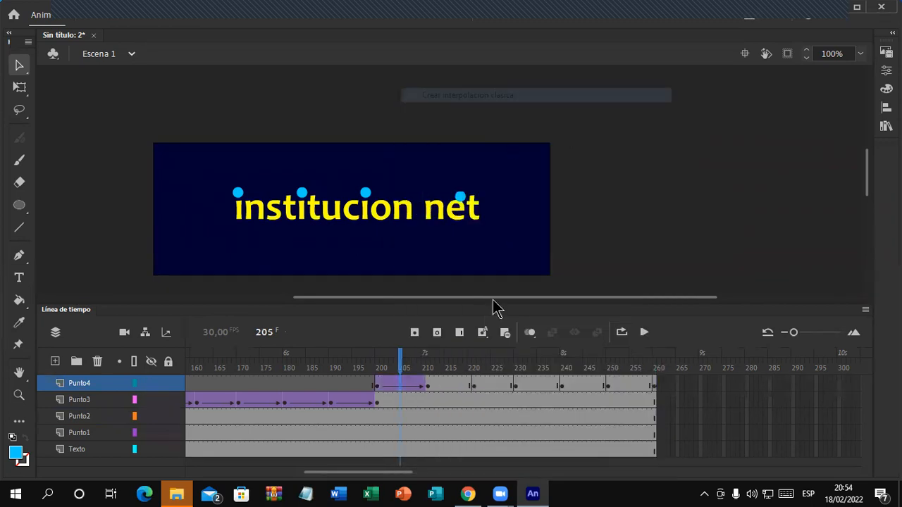
pyautogui.rightClick(448, 384)
pyautogui.click(548, 96)
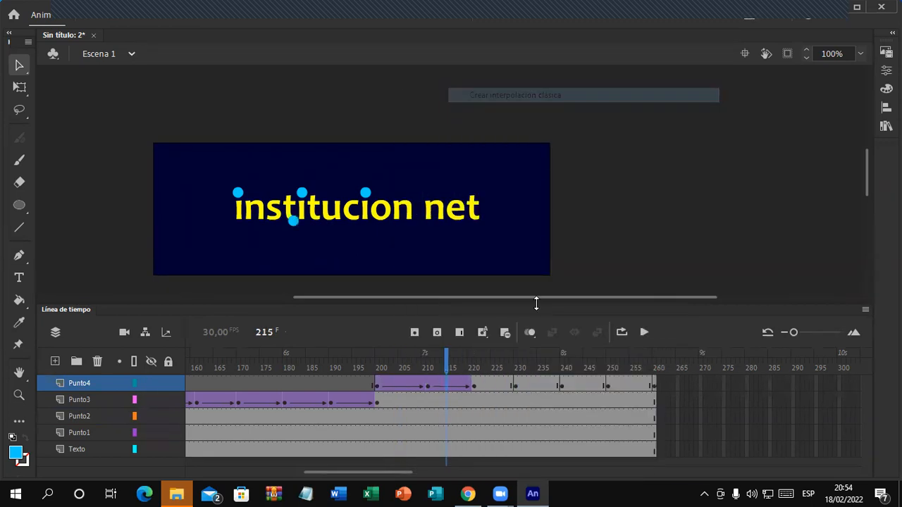
pyautogui.rightClick(493, 374)
pyautogui.click(585, 96)
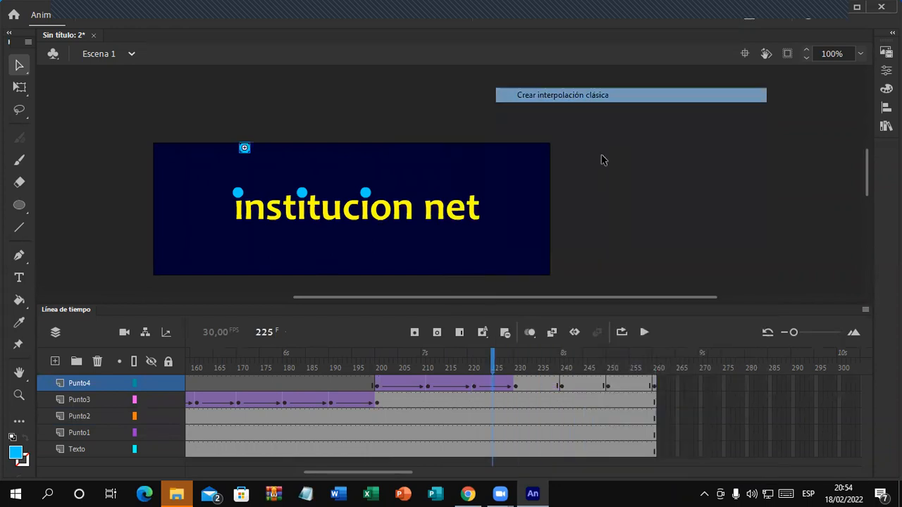
# Step: Tween the remaining Punto4 spans through frame 260 and play the animation
pyautogui.rightClick(534, 380)
pyautogui.click(620, 96)
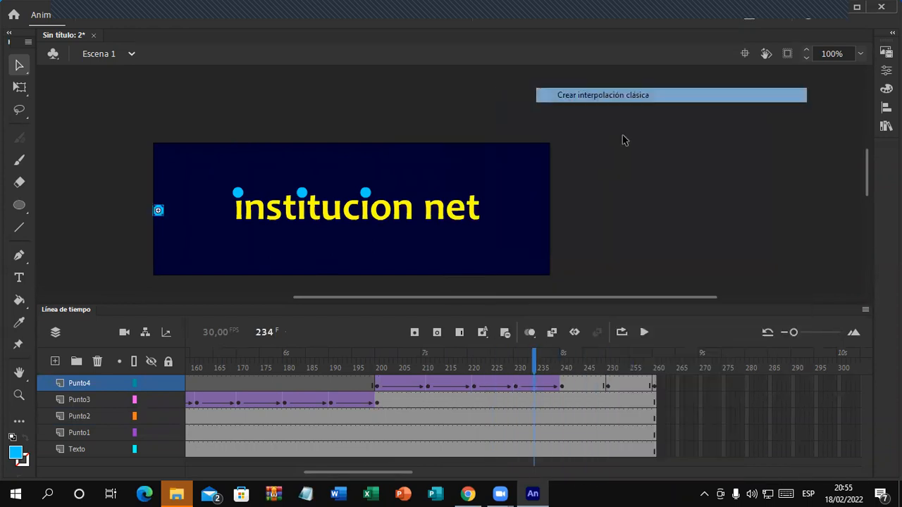
pyautogui.rightClick(581, 383)
pyautogui.click(653, 96)
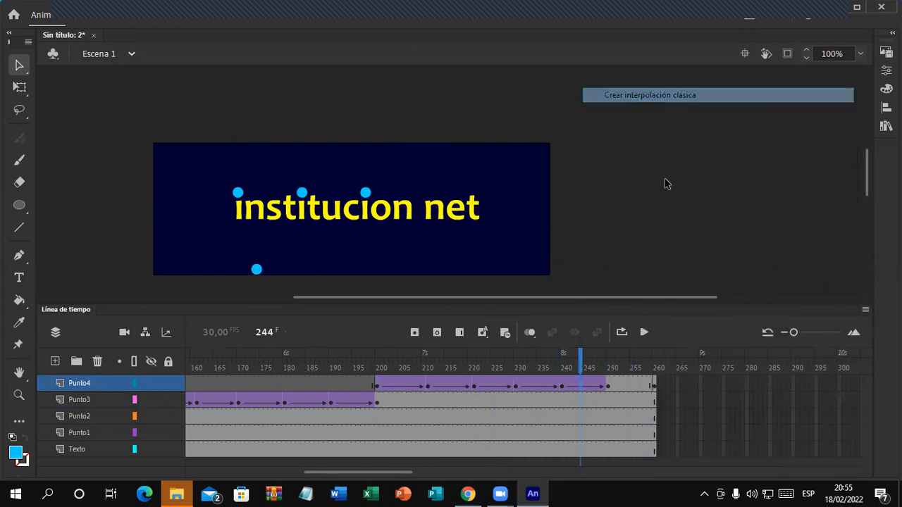
pyautogui.rightClick(630, 380)
pyautogui.click(697, 95)
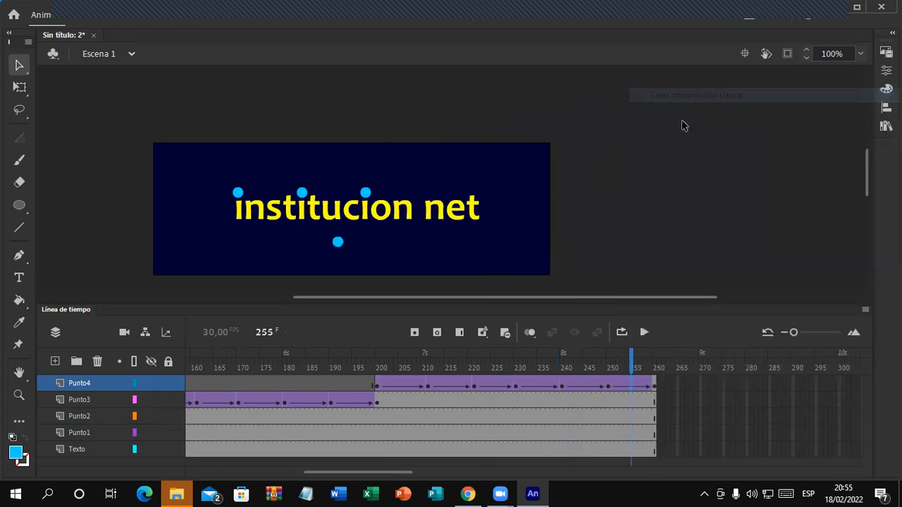
pyautogui.press('Return')
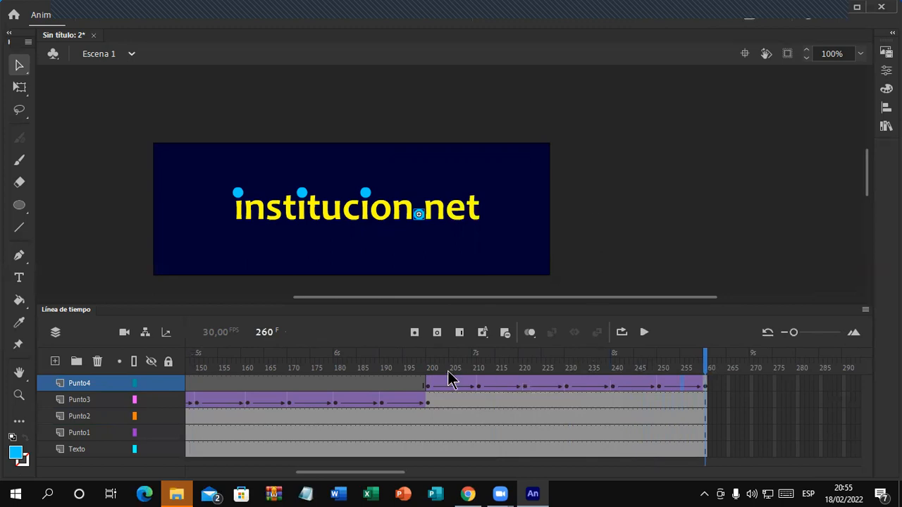
# Step: Raise the frame-250 dot off the stage's bottom edge and replay the animation through frame 260
pyautogui.moveTo(433, 372)
pyautogui.mouseDown()
pyautogui.moveTo(458, 370)
pyautogui.moveTo(411, 367)
pyautogui.moveTo(512, 382)
pyautogui.moveTo(564, 402)
pyautogui.moveTo(661, 412)
pyautogui.moveTo(613, 412)
pyautogui.moveTo(658, 407)
pyautogui.mouseUp()
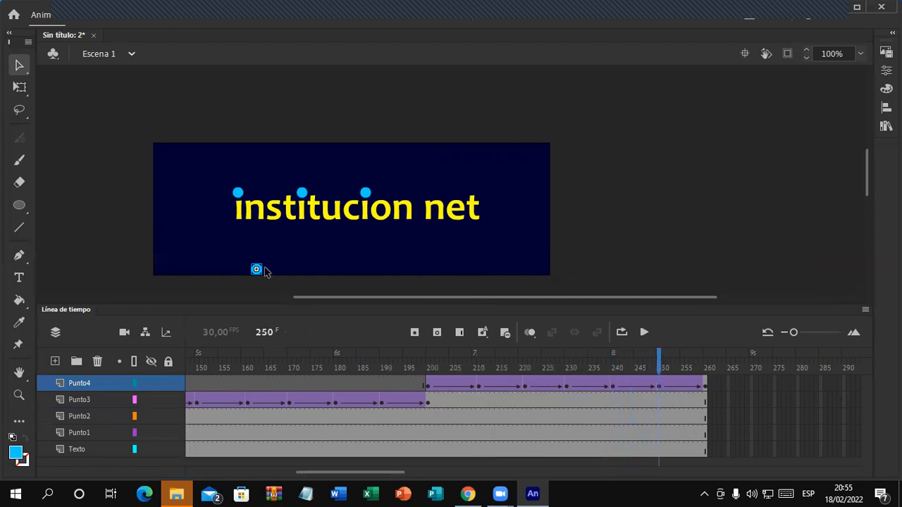
pyautogui.moveTo(257, 270); pyautogui.dragTo(342, 156)
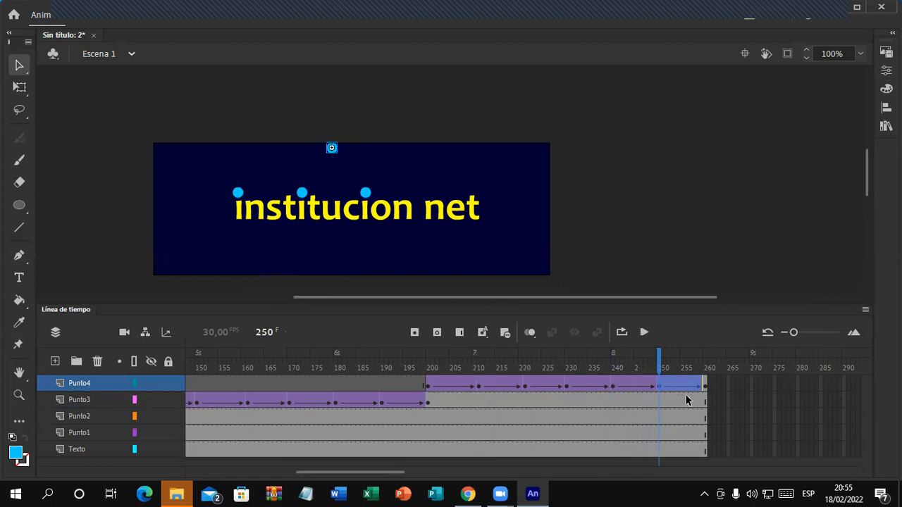
pyautogui.click(707, 388)
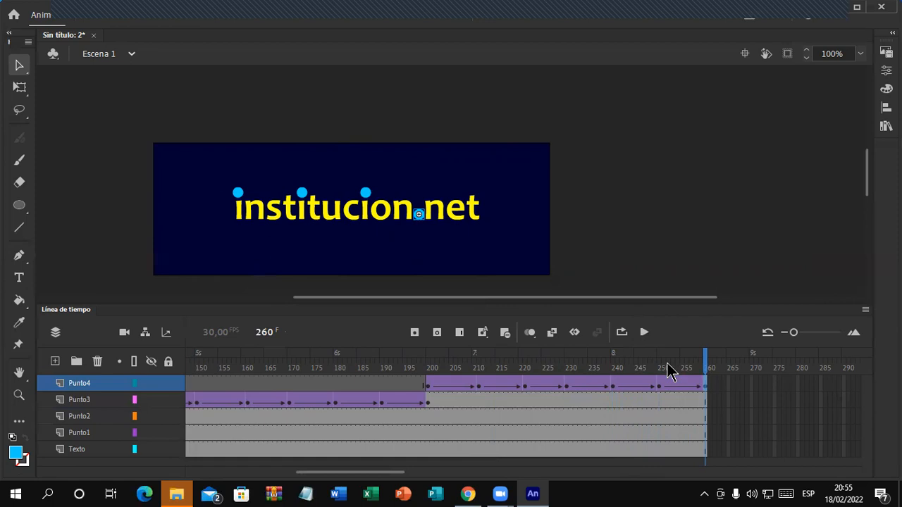
pyautogui.press('Return')
# Step: Scrub through the animation from the opening frames to frame 255 to check all four dots
pyautogui.moveTo(338, 476); pyautogui.dragTo(187, 458)
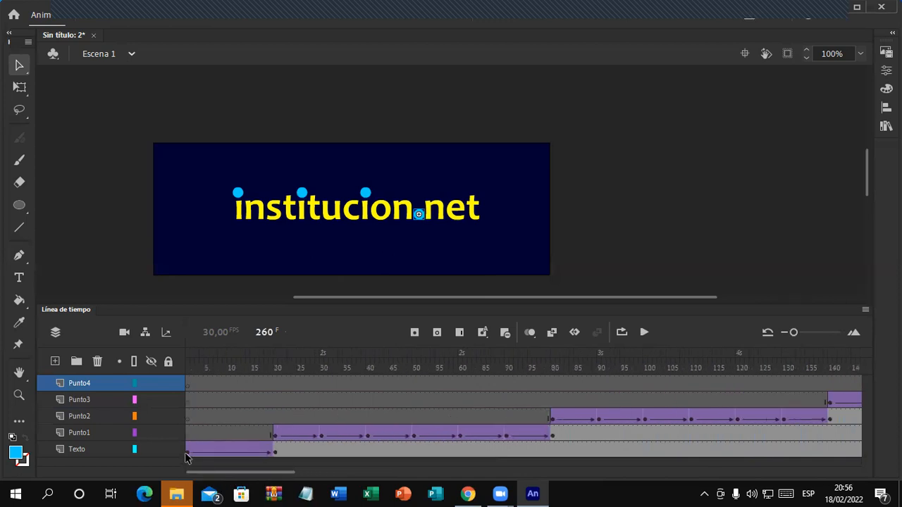
pyautogui.moveTo(189, 372); pyautogui.dragTo(836, 472)
pyautogui.moveTo(285, 474); pyautogui.dragTo(356, 474)
pyautogui.moveTo(407, 363); pyautogui.dragTo(685, 428)
pyautogui.moveTo(353, 475); pyautogui.dragTo(417, 478)
pyautogui.moveTo(292, 366); pyautogui.dragTo(564, 429)
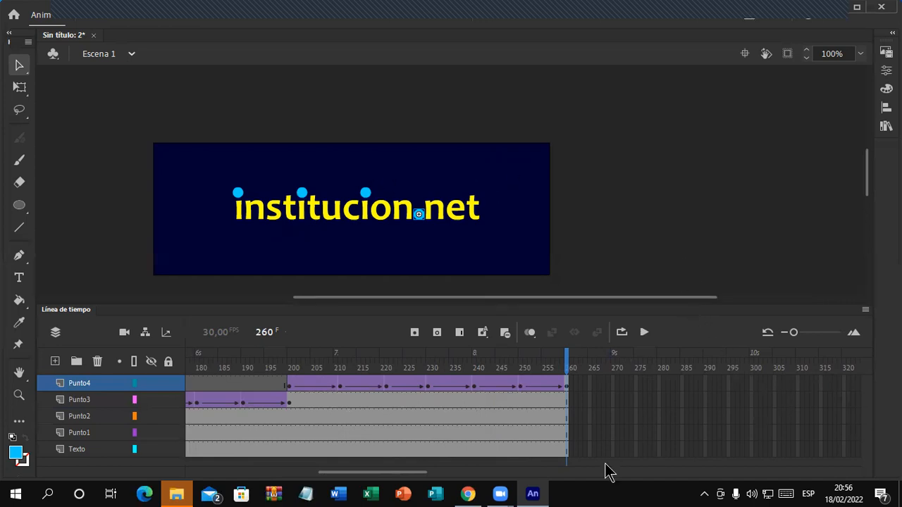
pyautogui.moveTo(425, 477); pyautogui.dragTo(439, 478)
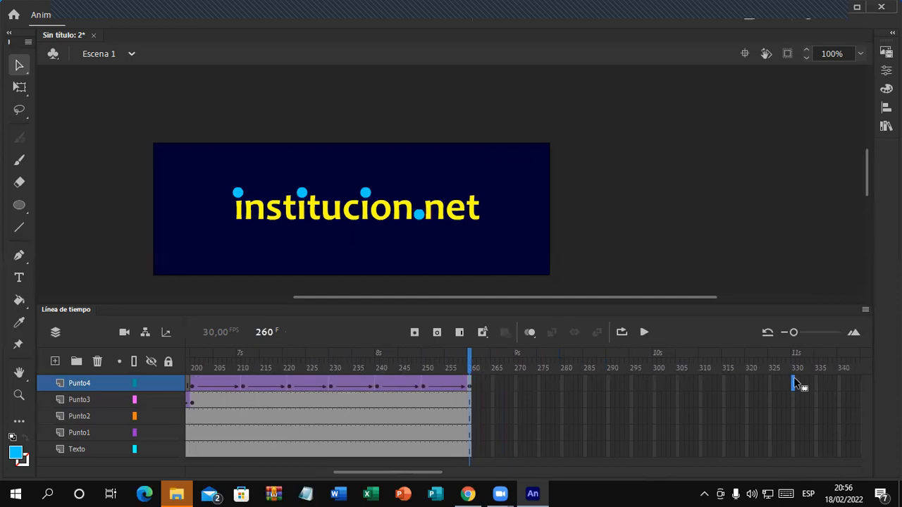
# Step: Extend Punto4, Punto3, Punto2, Punto1 and Texto to frame 330, then run Test Movie
pyautogui.press('F5')
pyautogui.click(793, 400)
pyautogui.press('F5')
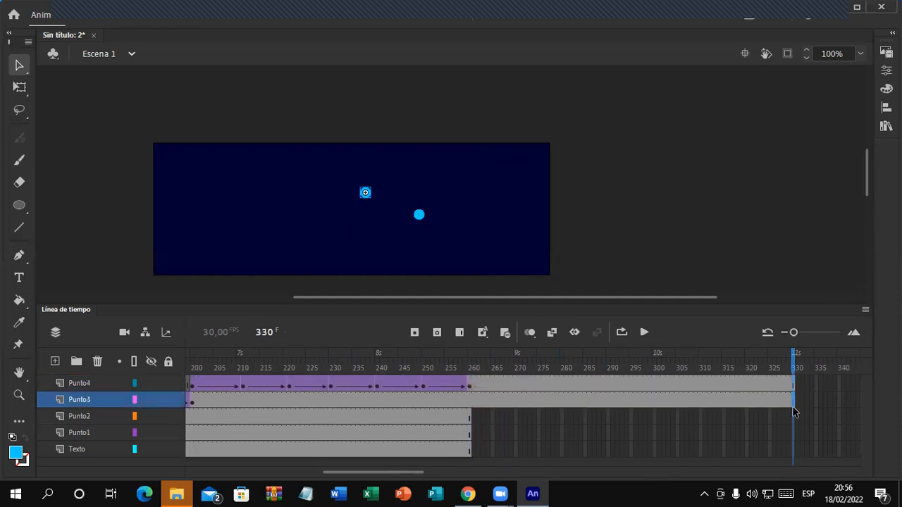
pyautogui.click(794, 416)
pyautogui.press('F5')
pyautogui.click(794, 432)
pyautogui.press('F5')
pyautogui.click(794, 449)
pyautogui.press('F5')
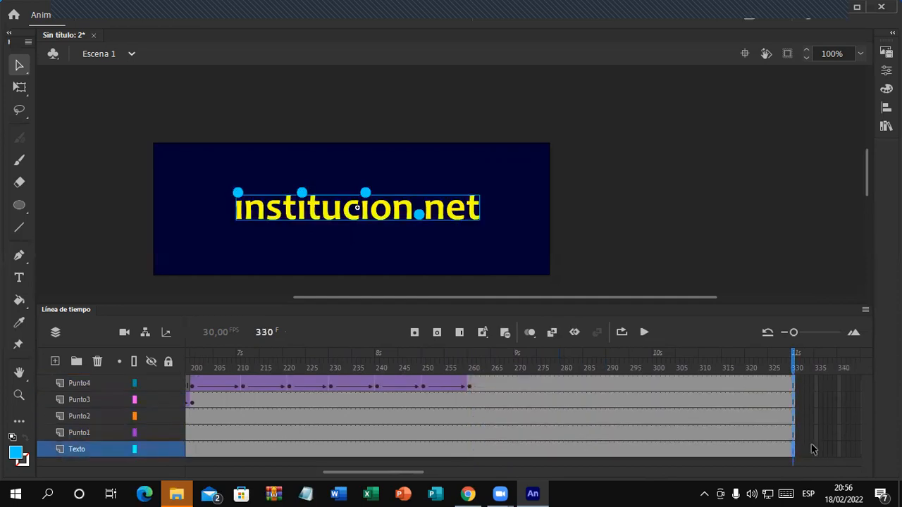
pyautogui.hotkey('ctrl', 'Return')
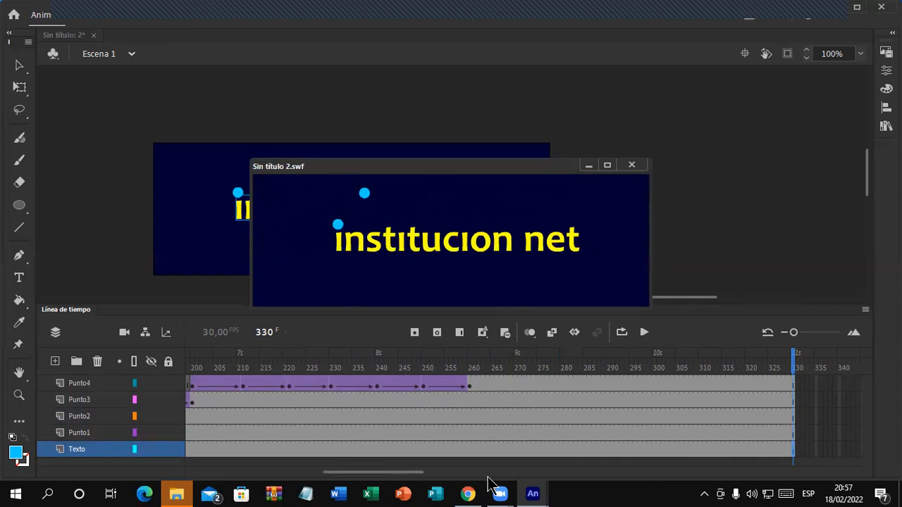
# Step: Widen the timeline frames and move the test-movie window up to uncover the stage
pyautogui.moveTo(415, 473); pyautogui.dragTo(413, 473)
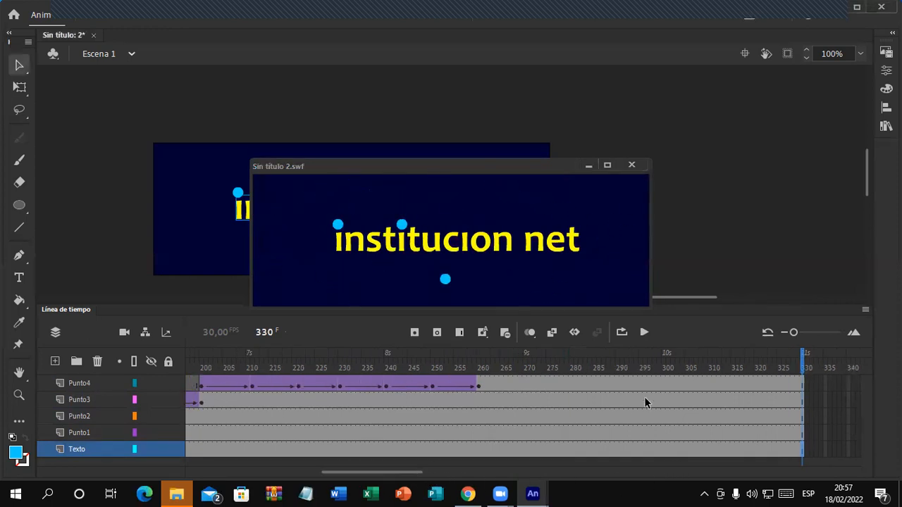
pyautogui.click(790, 333)
pyautogui.moveTo(404, 473); pyautogui.dragTo(262, 476)
pyautogui.moveTo(499, 168); pyautogui.dragTo(494, 62)
# Step: Resize the timeline panel and zoom out to bring frames 0–200 into view
pyautogui.moveTo(525, 304); pyautogui.dragTo(526, 277)
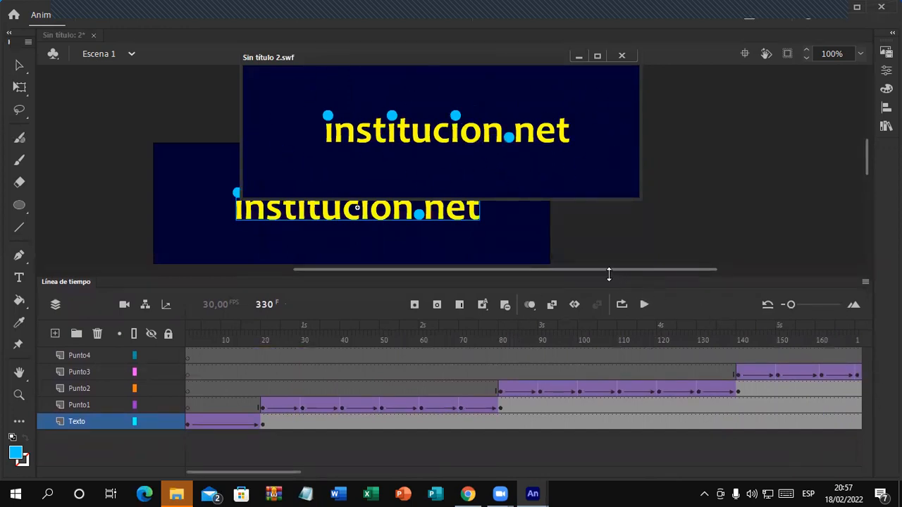
pyautogui.moveTo(609, 274); pyautogui.dragTo(607, 280)
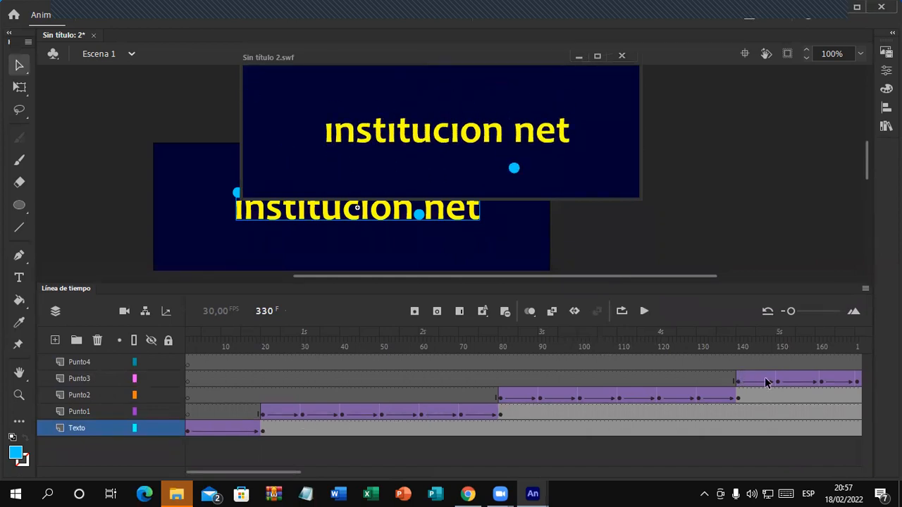
pyautogui.moveTo(294, 473); pyautogui.dragTo(344, 474)
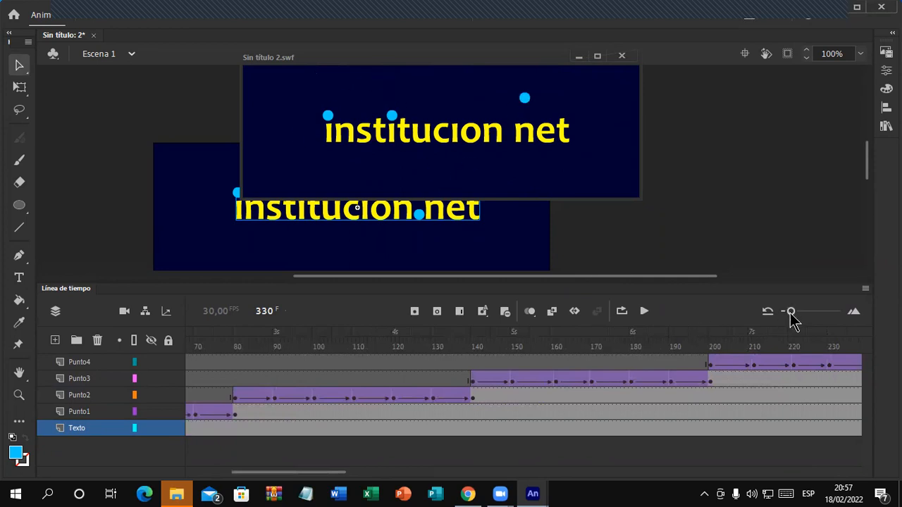
pyautogui.moveTo(791, 312); pyautogui.dragTo(786, 312)
pyautogui.moveTo(338, 474); pyautogui.dragTo(295, 476)
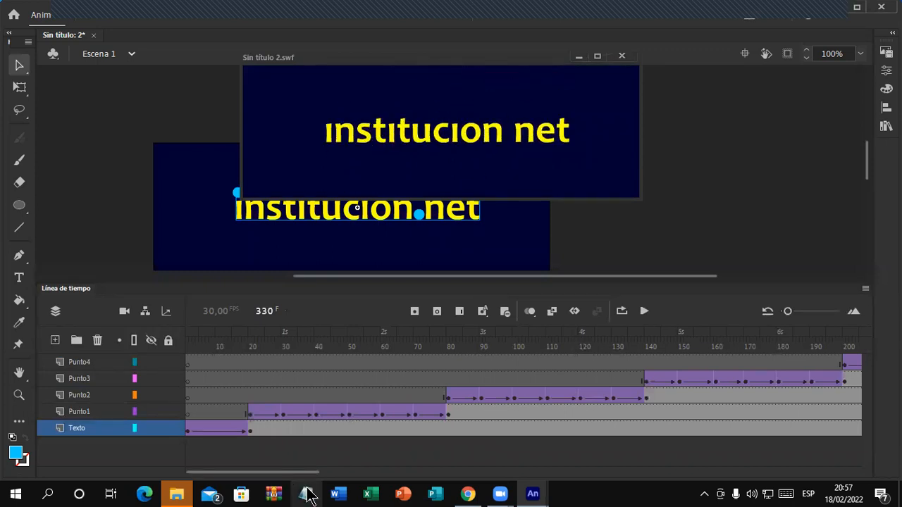
pyautogui.moveTo(228, 476); pyautogui.dragTo(180, 474)
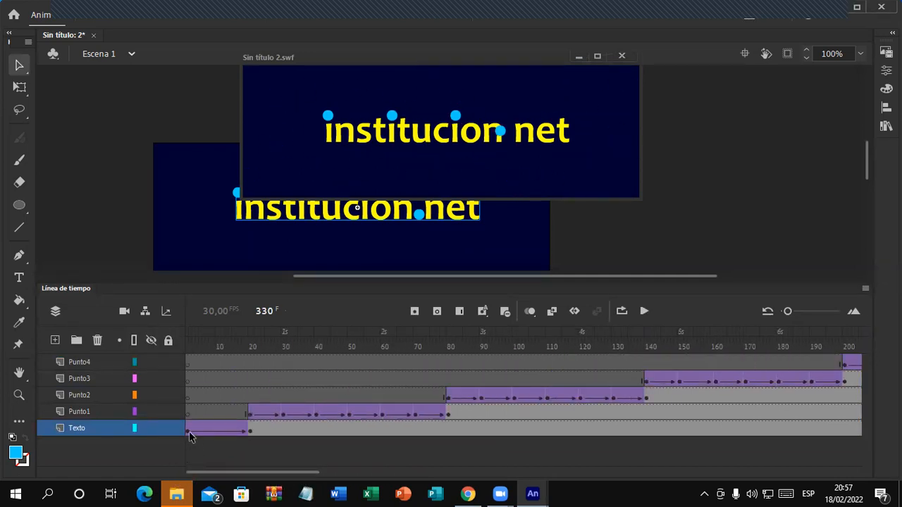
pyautogui.click(189, 433)
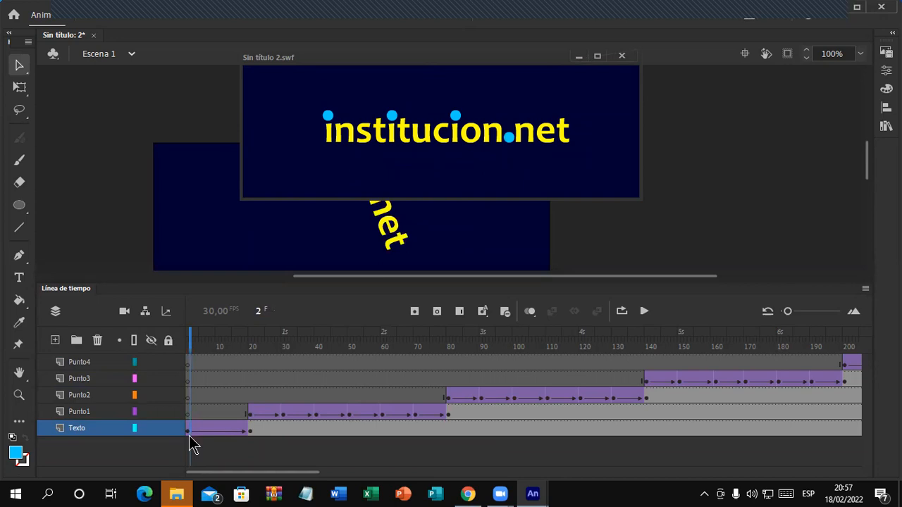
pyautogui.click(250, 415)
pyautogui.moveTo(244, 475); pyautogui.dragTo(269, 472)
pyautogui.click(348, 400)
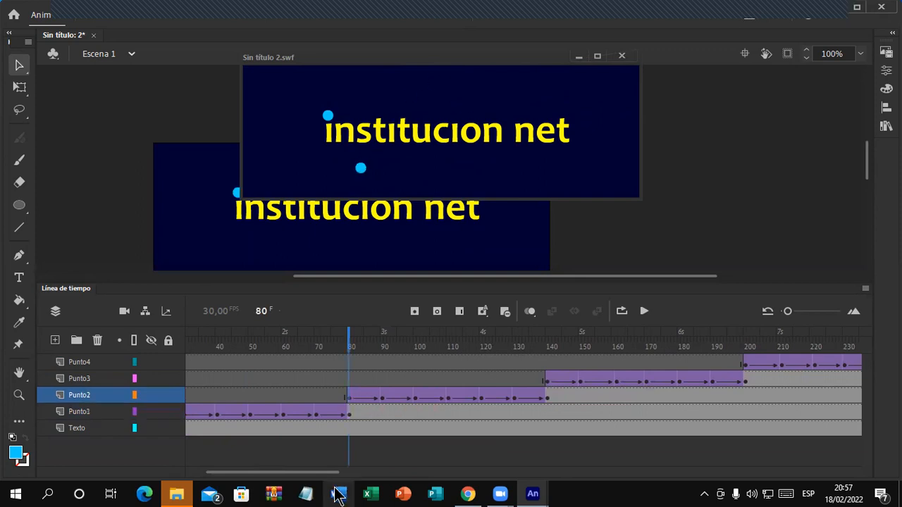
pyautogui.moveTo(326, 475); pyautogui.dragTo(355, 476)
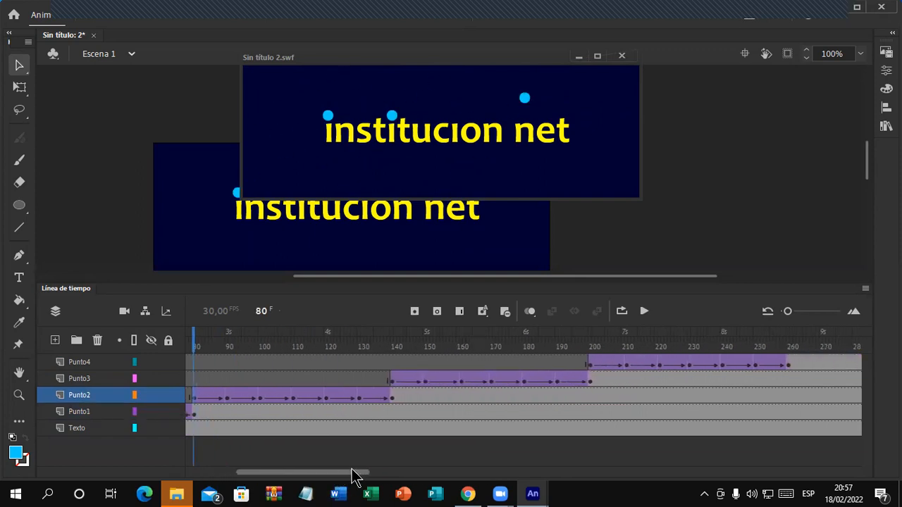
pyautogui.click(391, 384)
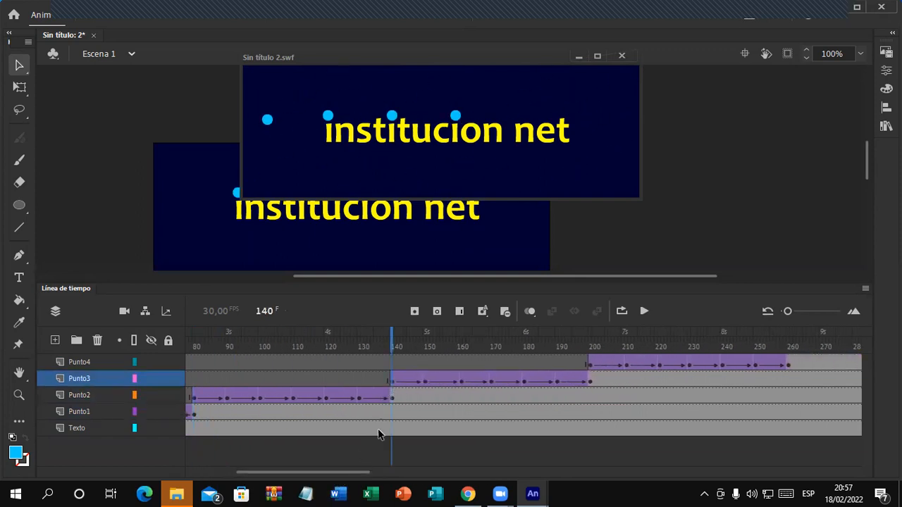
pyautogui.moveTo(343, 475); pyautogui.dragTo(375, 478)
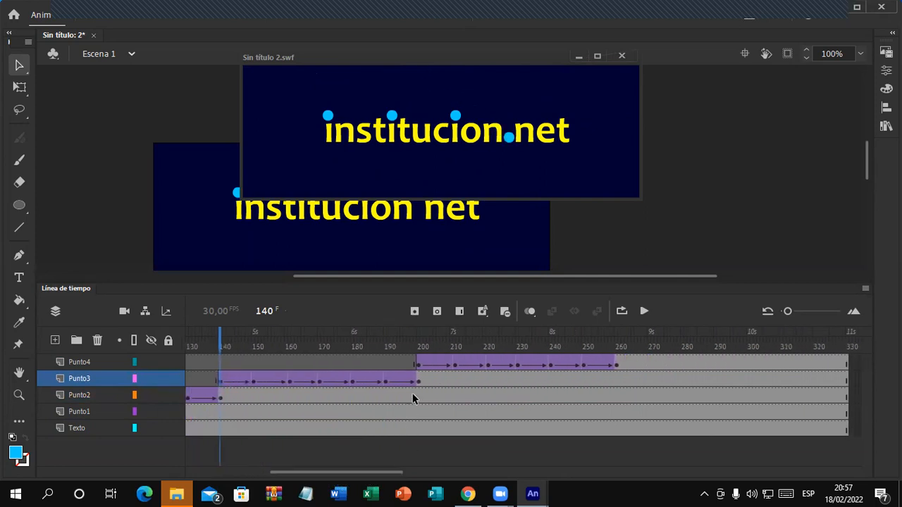
pyautogui.click(418, 365)
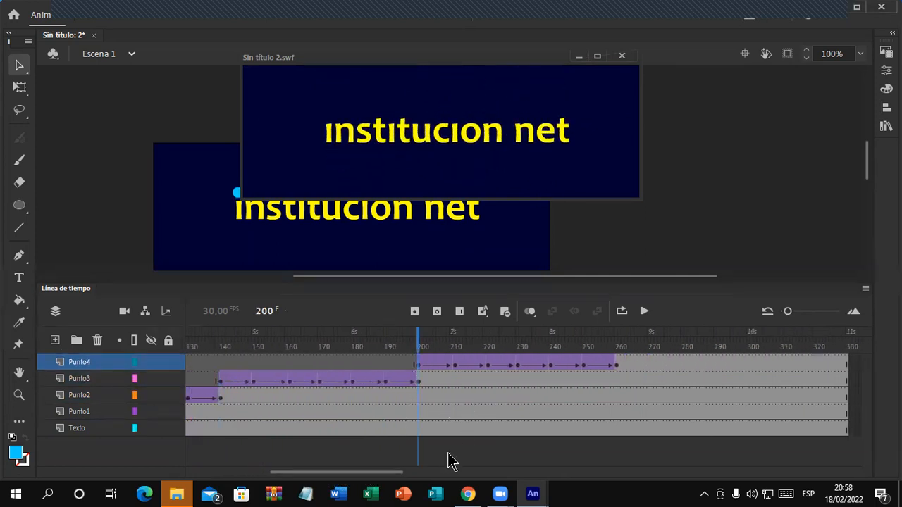
pyautogui.moveTo(378, 482); pyautogui.dragTo(262, 477)
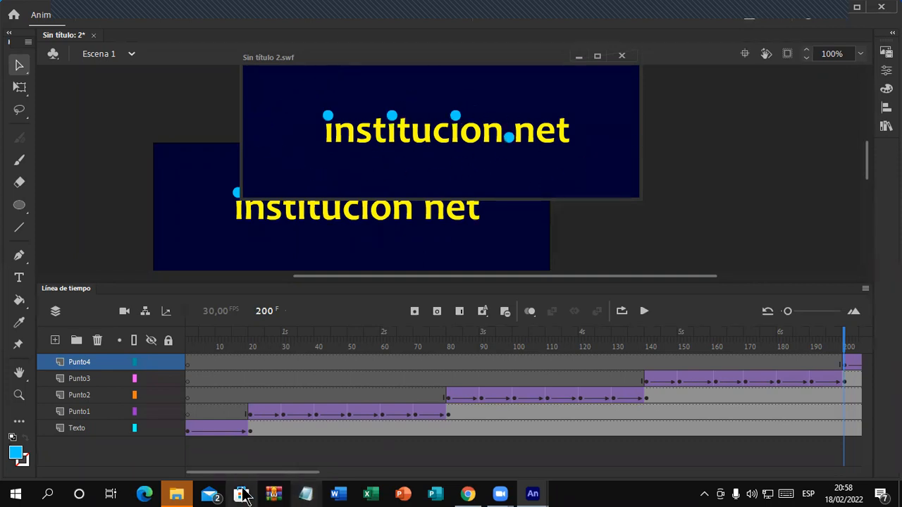
# Step: Review intro frames 11 to 41, then move the test-movie window up and to the right
pyautogui.moveTo(228, 477); pyautogui.dragTo(161, 449)
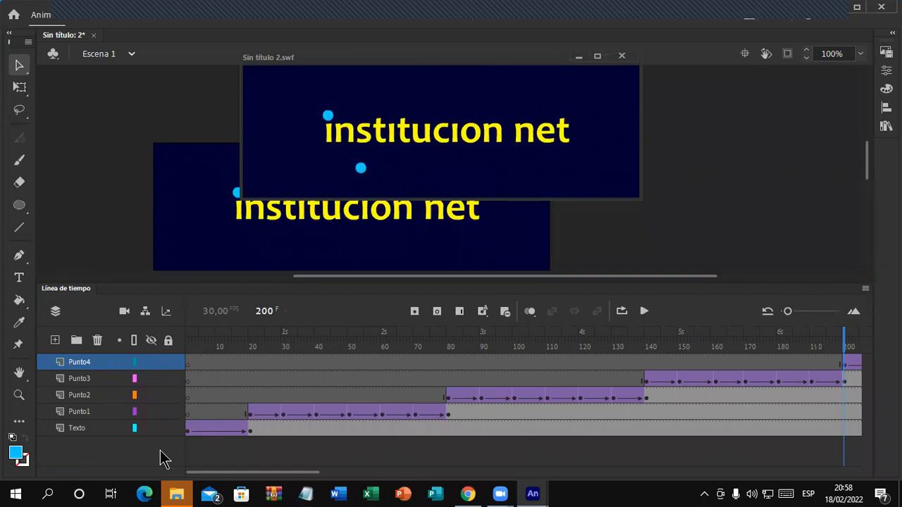
pyautogui.click(223, 346)
pyautogui.click(252, 345)
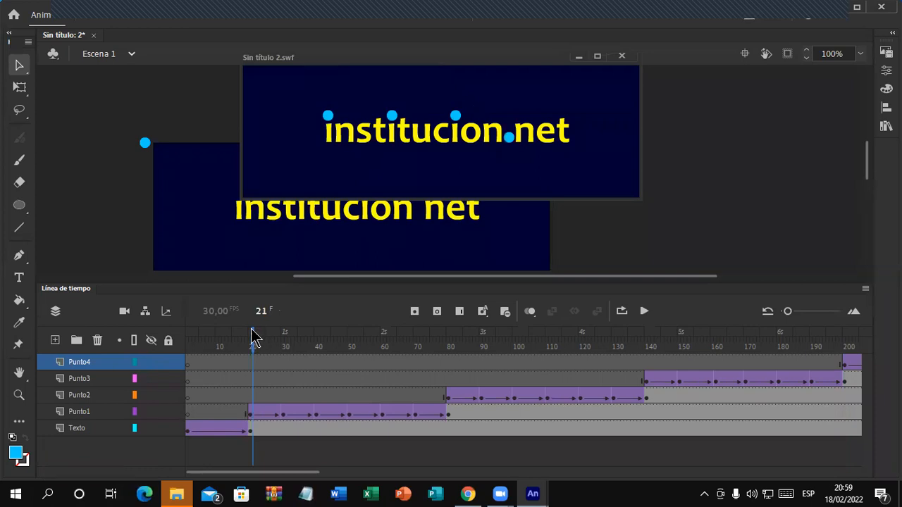
pyautogui.moveTo(254, 339); pyautogui.dragTo(185, 438)
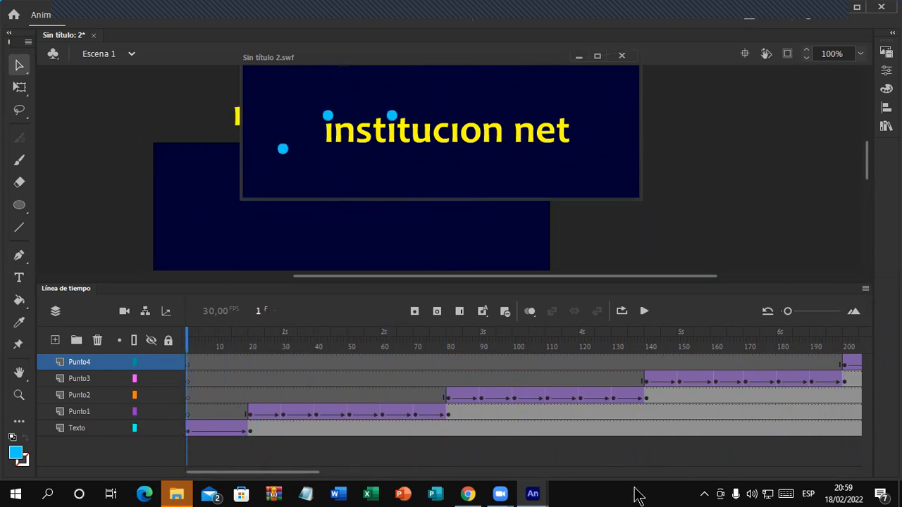
pyautogui.moveTo(414, 60); pyautogui.dragTo(500, 50)
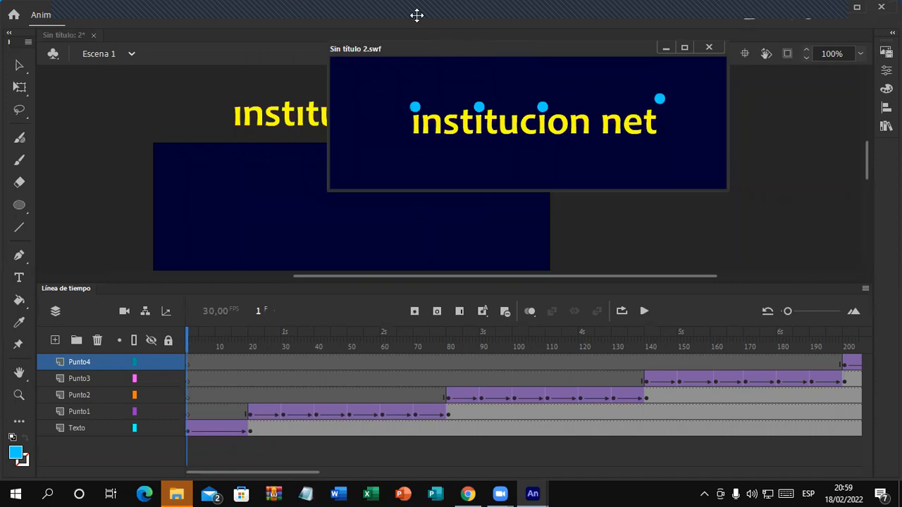